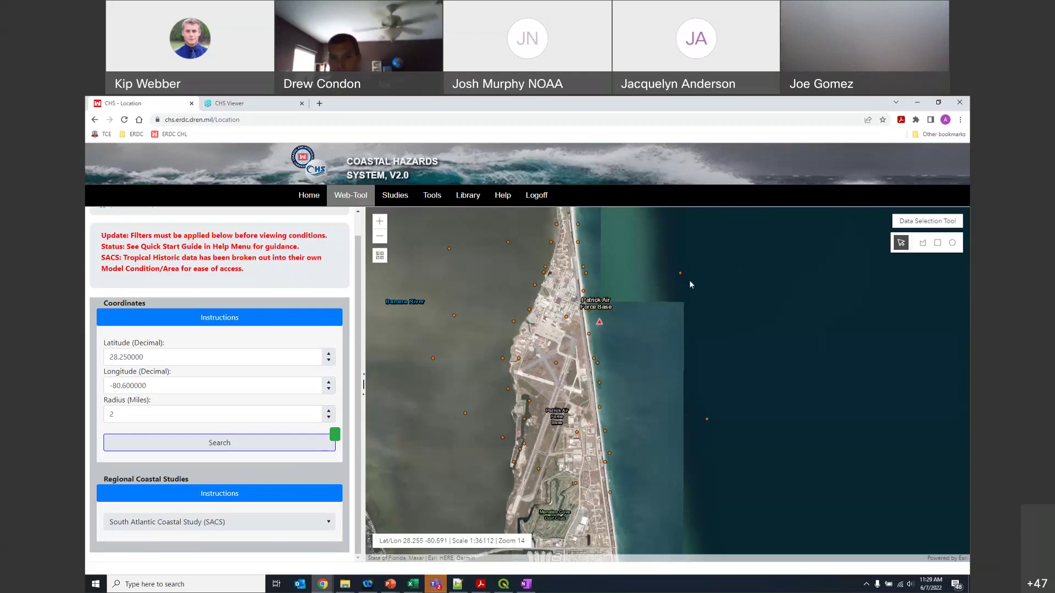
Step: Open the data summary for save point 25183 offshore of Patrick Air Force Base
{"action": "mouse_move", "coordinate": [680, 274]}
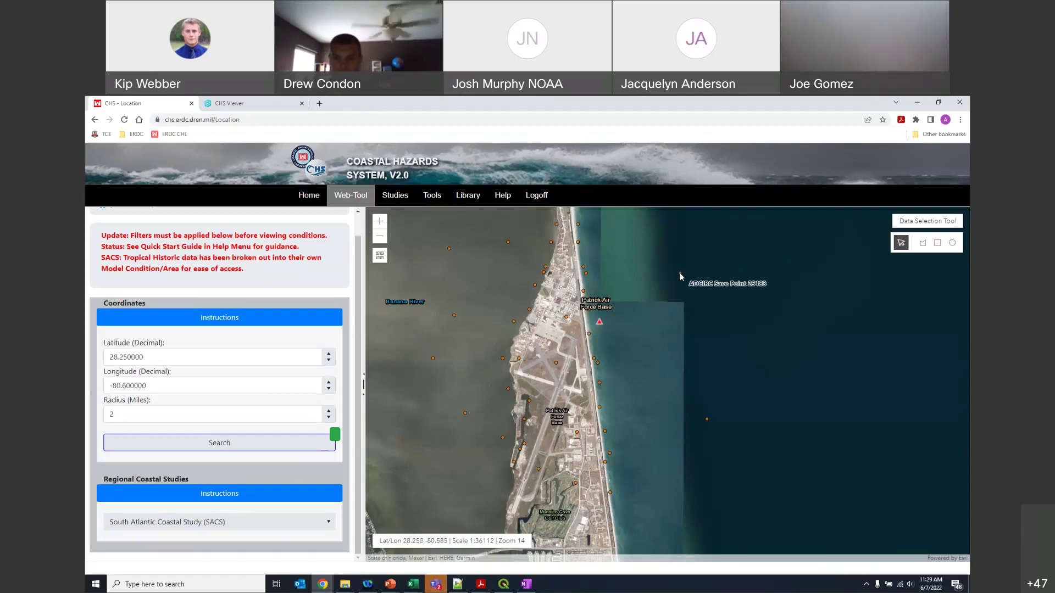
{"action": "left_click", "coordinate": [681, 274]}
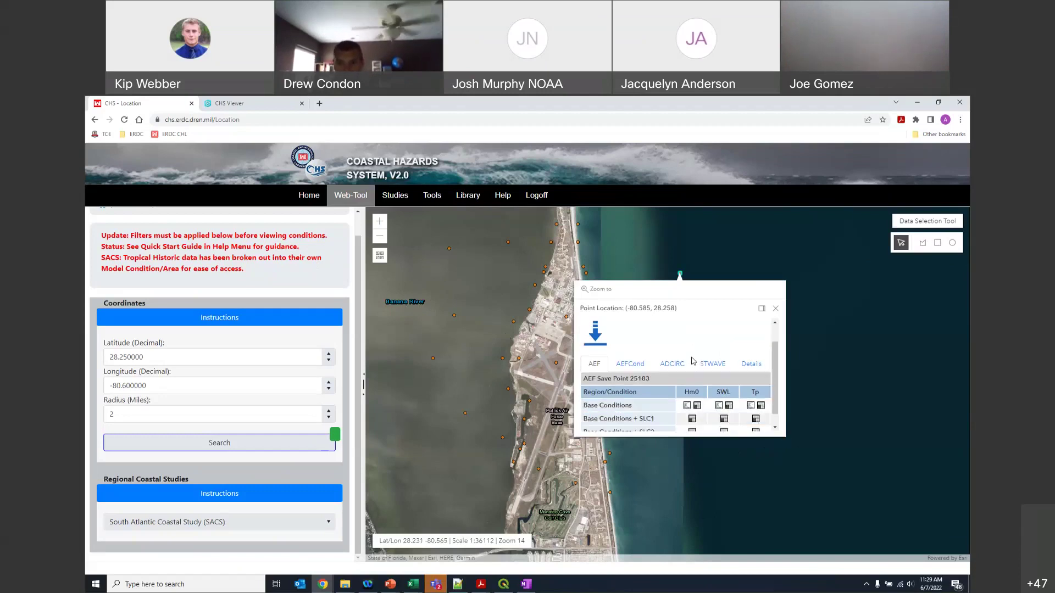
{"action": "scroll", "coordinate": [693, 362], "scroll_direction": "down", "scroll_amount": 2}
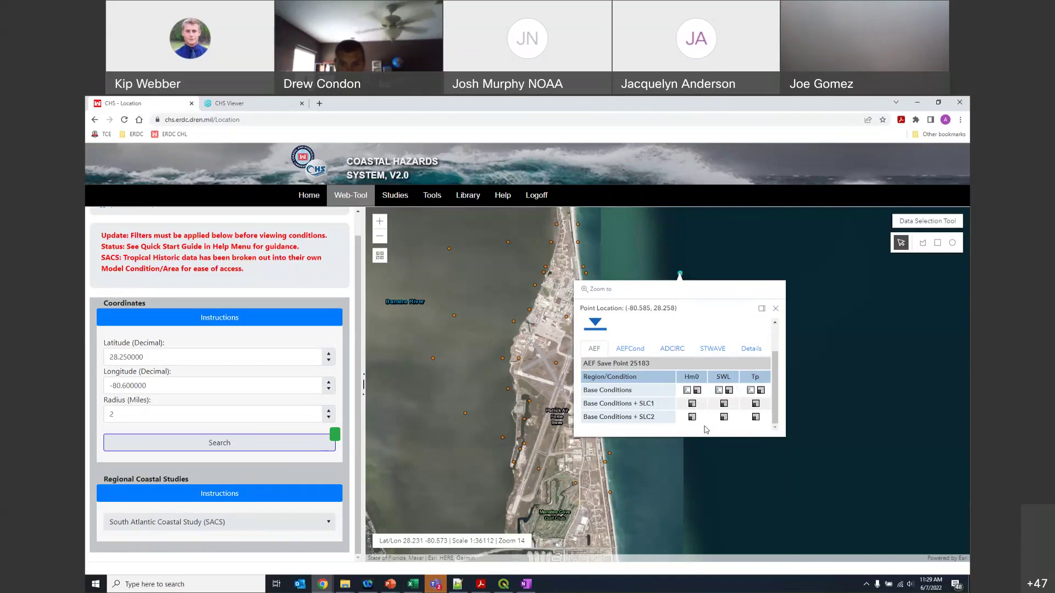
Step: View the Hm0 hazard curve and the Hm0 statistics table for the save point's base conditions
{"action": "left_click", "coordinate": [686, 391]}
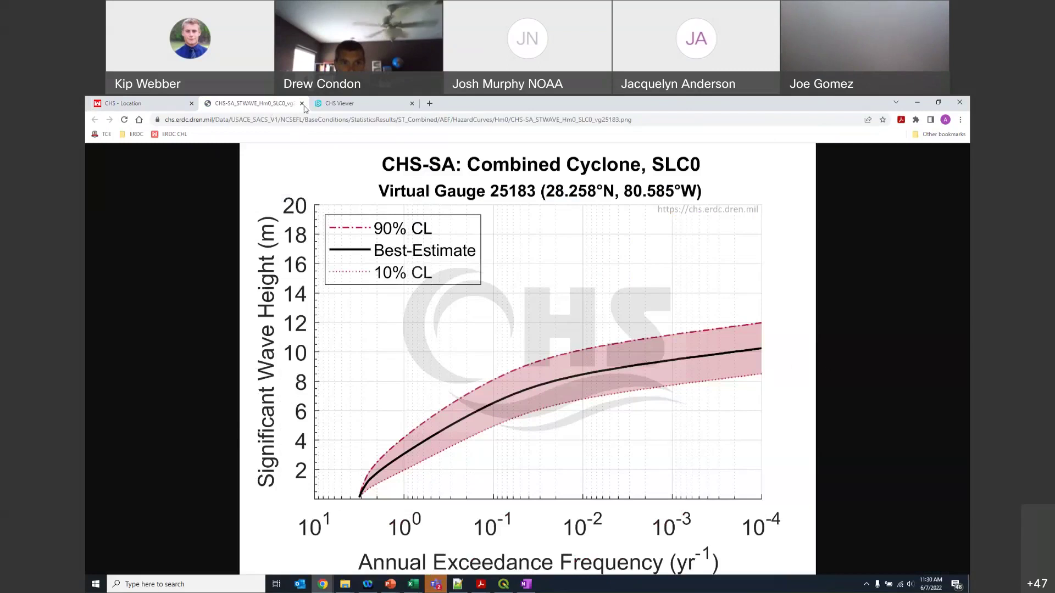
{"action": "left_click", "coordinate": [113, 103]}
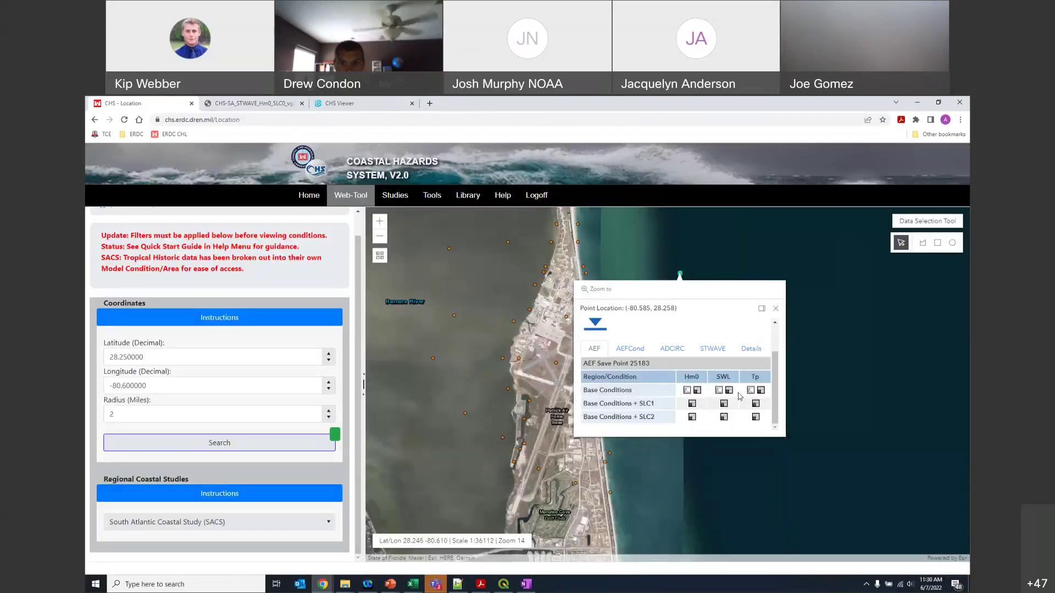
{"action": "left_click", "coordinate": [697, 392]}
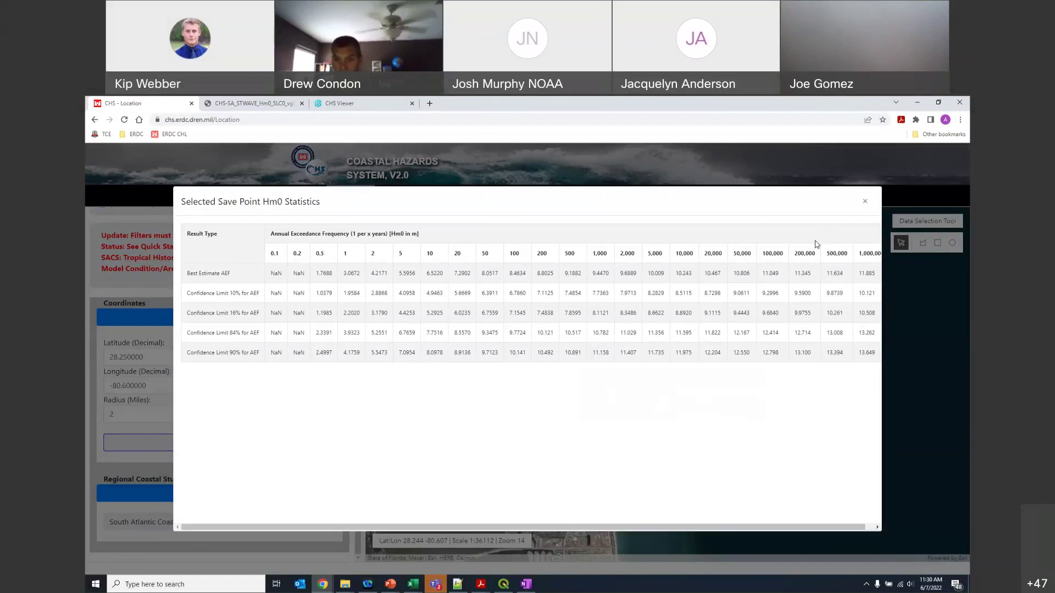
{"action": "left_click", "coordinate": [865, 201]}
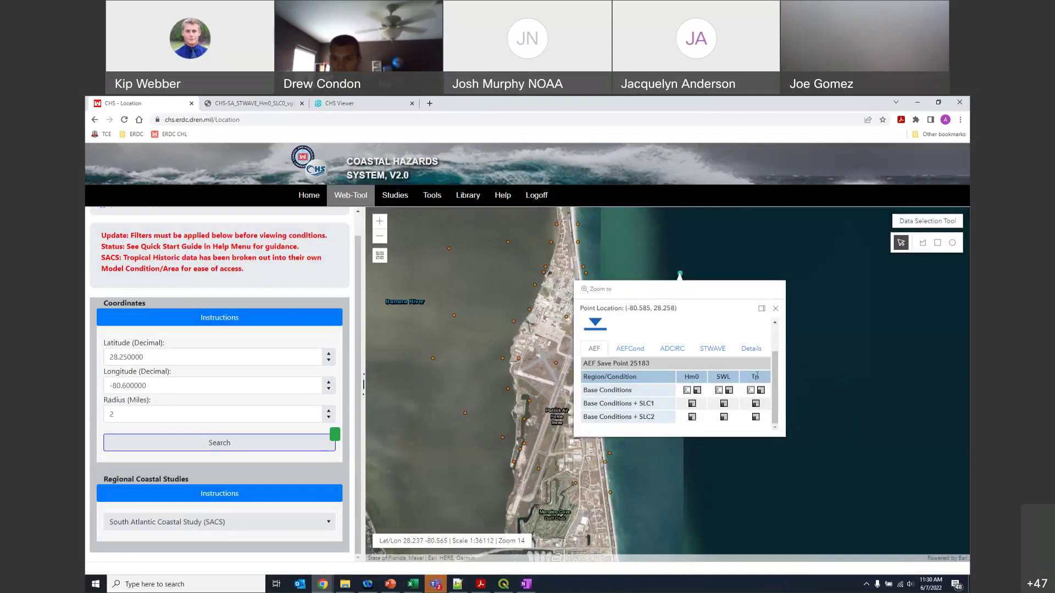
Step: Review the AEFCond and ADCIRC data available for the save point across all region conditions
{"action": "left_click", "coordinate": [637, 355]}
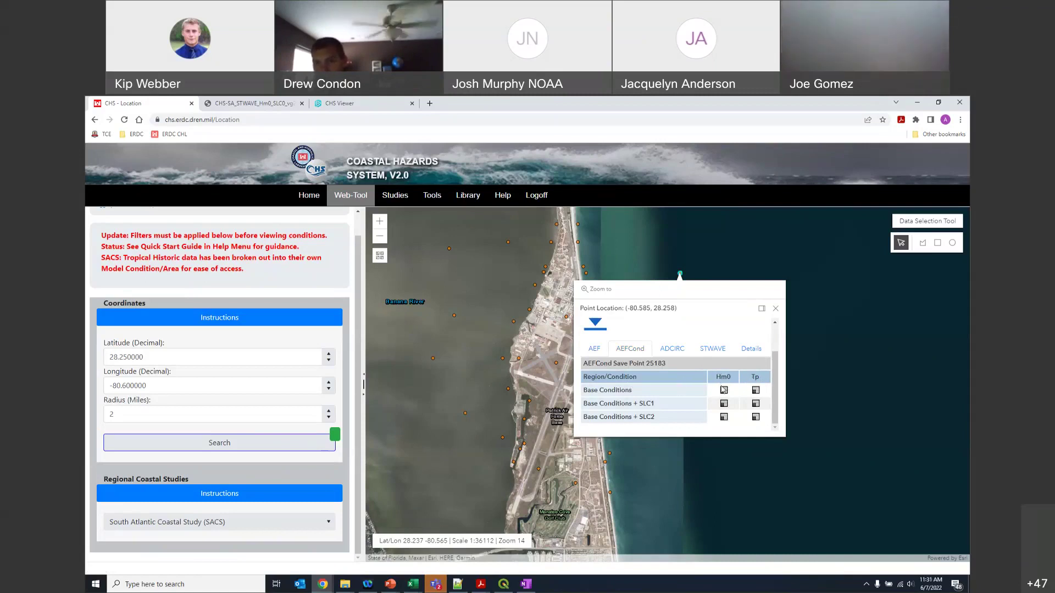
{"action": "left_click", "coordinate": [671, 351]}
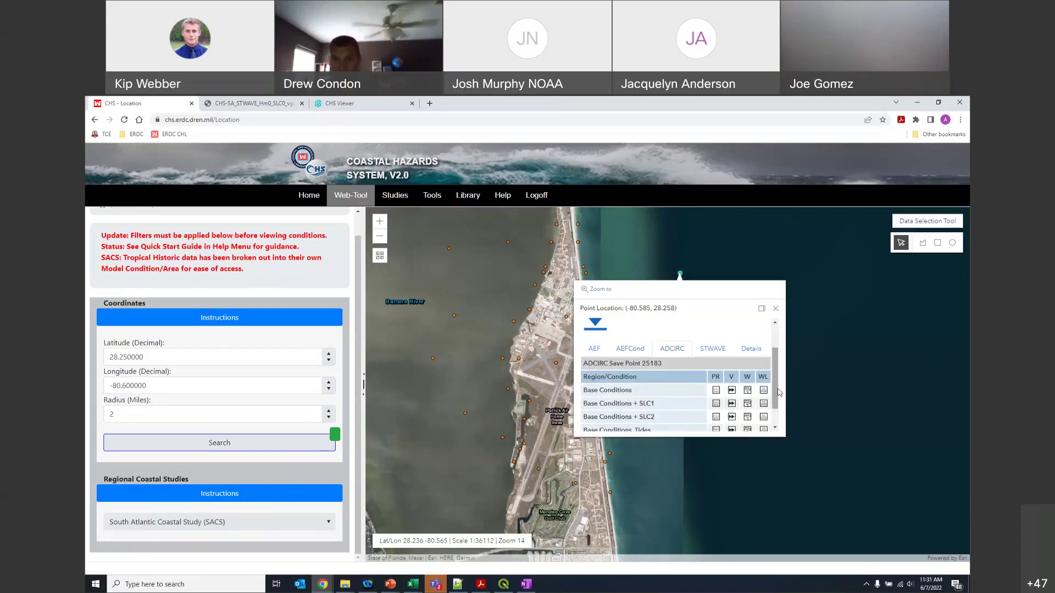
{"action": "left_click_drag", "start_coordinate": [777, 376], "coordinate": [779, 406]}
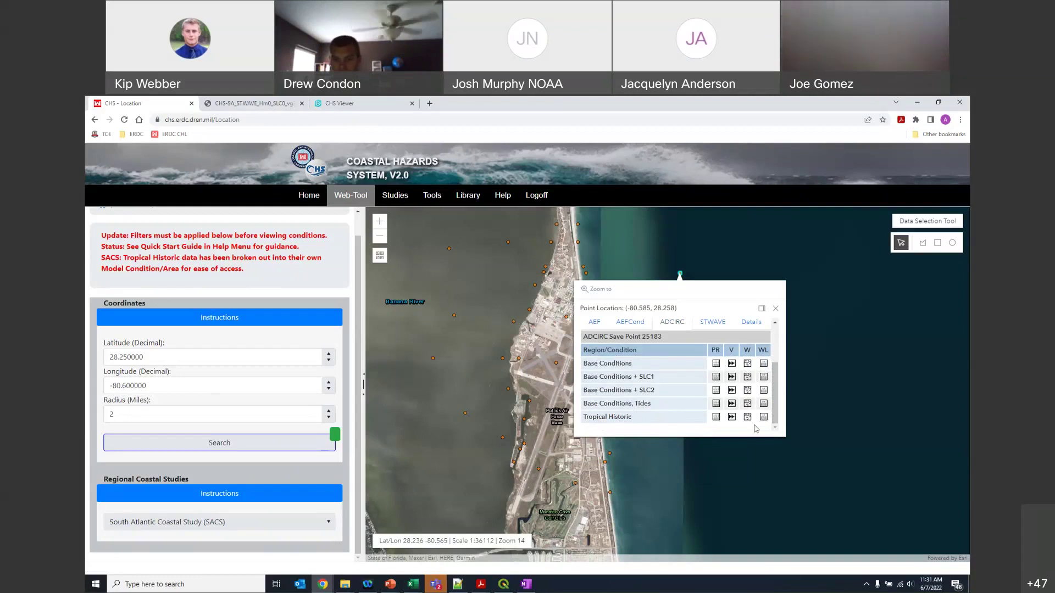
{"action": "scroll", "coordinate": [772, 381], "scroll_direction": "up", "scroll_amount": 2}
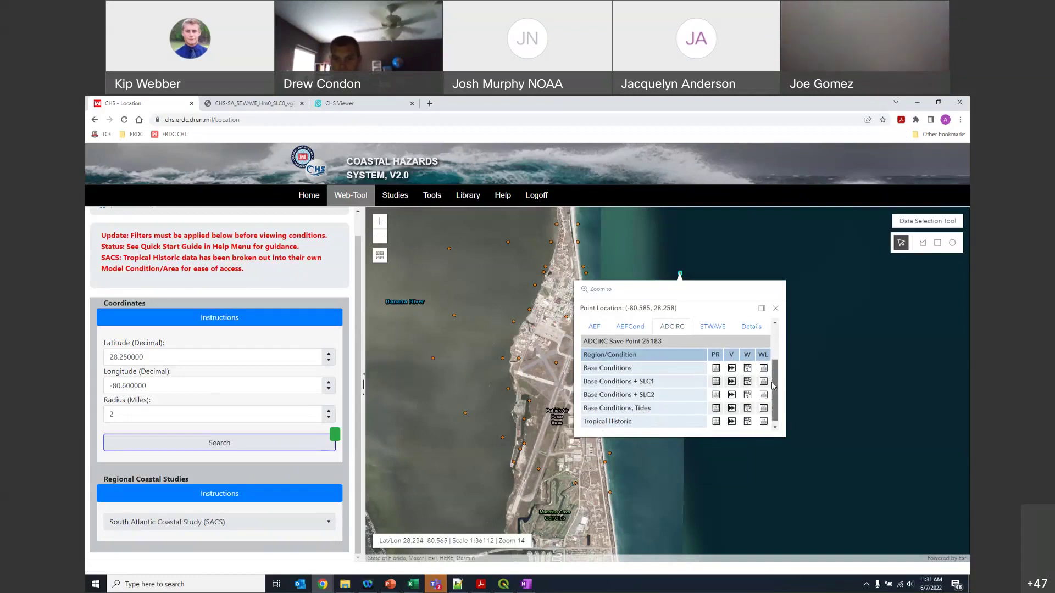
{"action": "scroll", "coordinate": [775, 381], "scroll_direction": "down", "scroll_amount": 1}
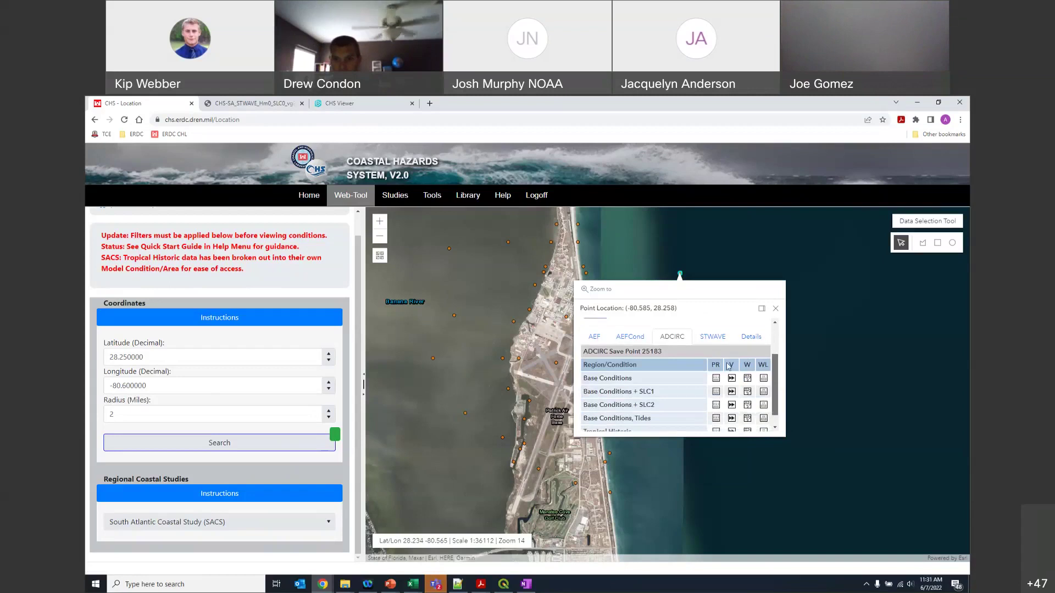
Step: Review the STWAVE data available for the save point, including the Tropical Historic condition
{"action": "left_click", "coordinate": [711, 338]}
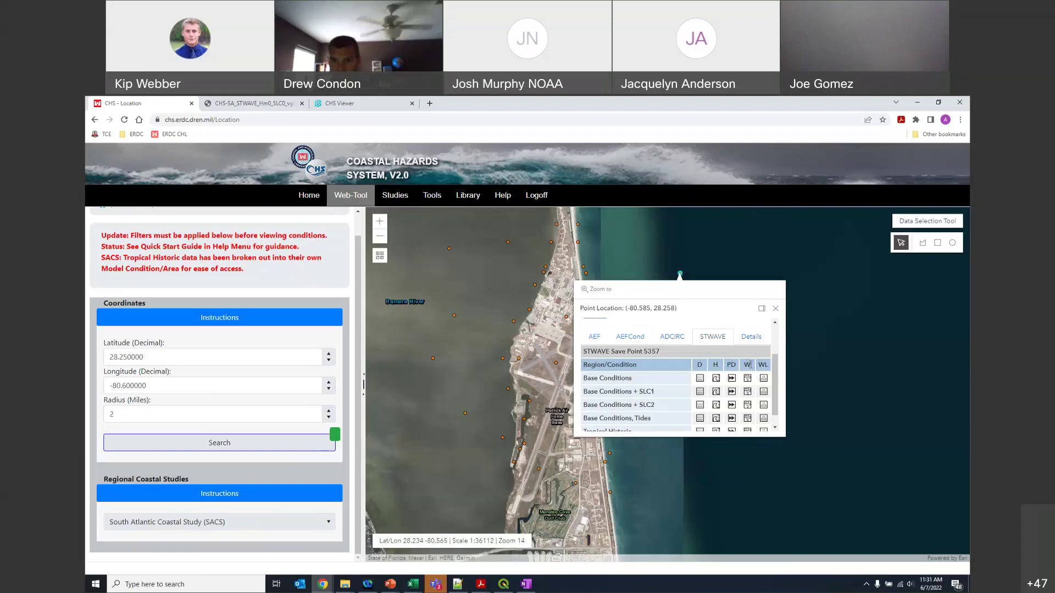
{"action": "scroll", "coordinate": [775, 387], "scroll_direction": "down", "scroll_amount": 1}
{"action": "scroll", "coordinate": [774, 388], "scroll_direction": "down", "scroll_amount": 1}
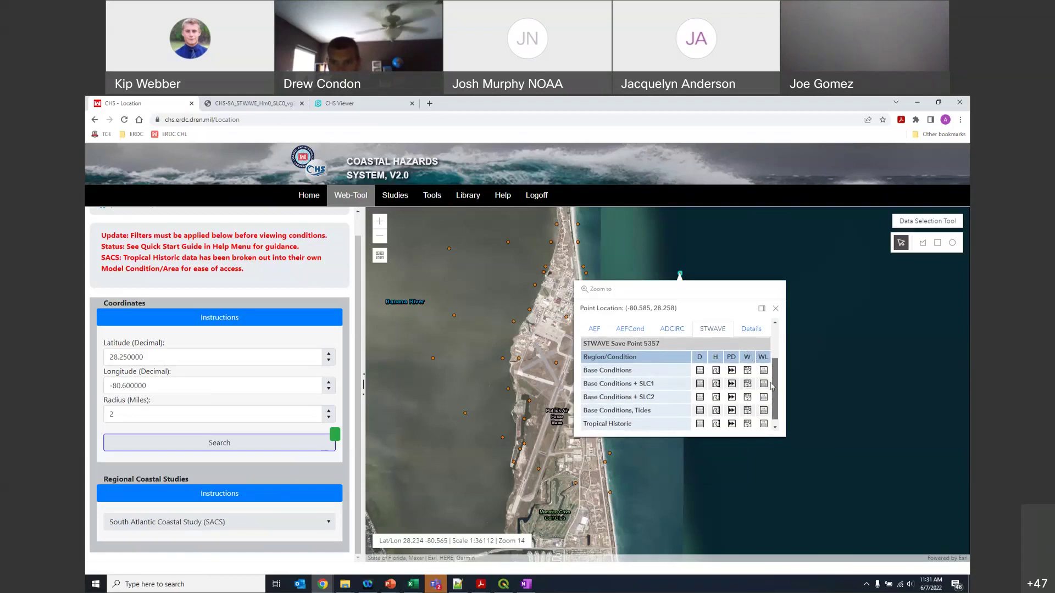
Step: Show the save point's location details and highlight its STWAVE save point and grid entry
{"action": "left_click", "coordinate": [752, 331]}
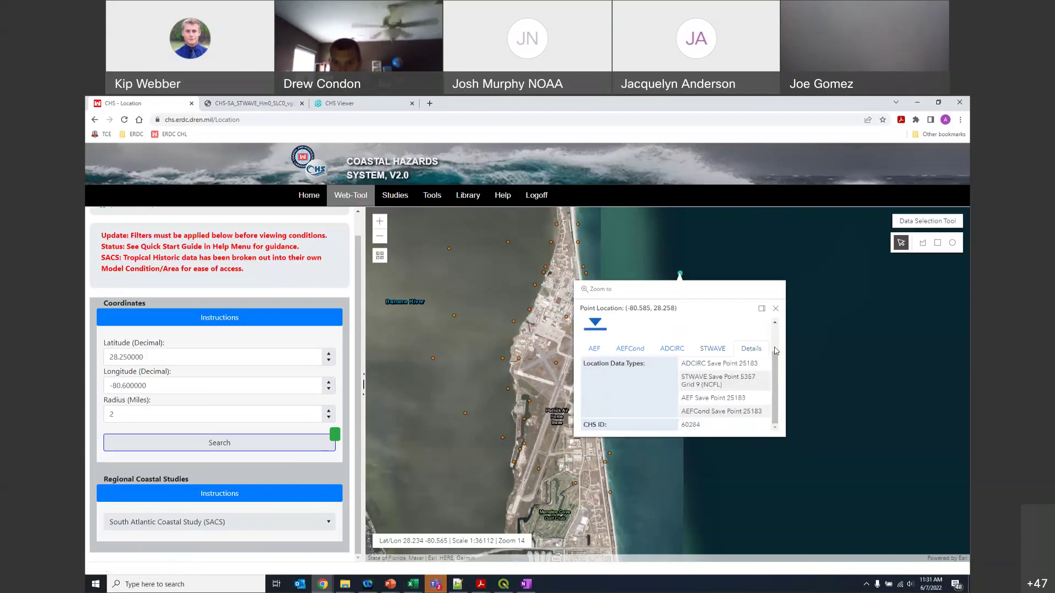
{"action": "scroll", "coordinate": [778, 387], "scroll_direction": "down", "scroll_amount": 1}
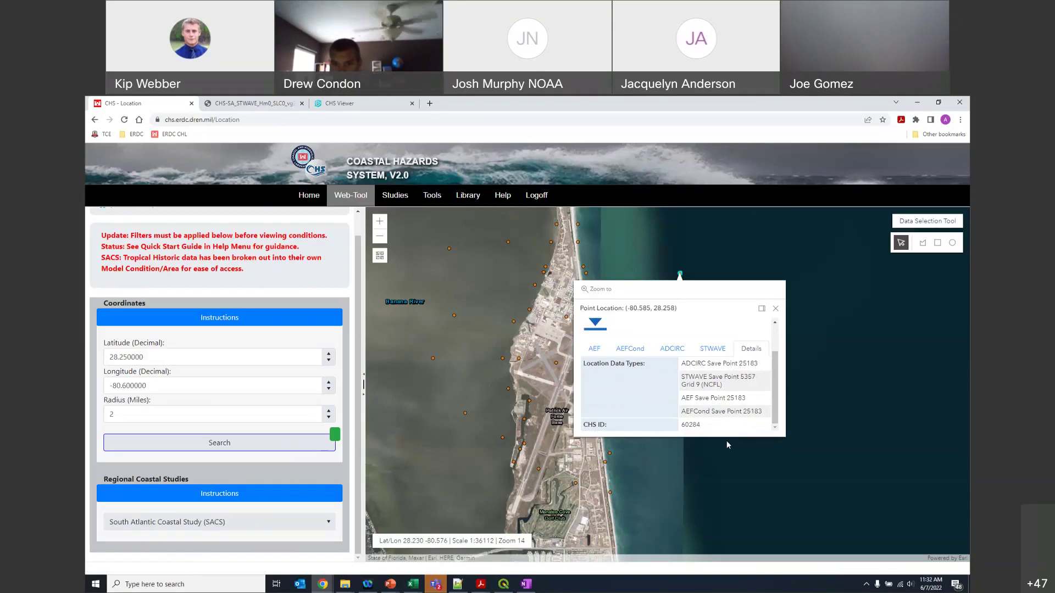
{"action": "left_click_drag", "start_coordinate": [770, 388], "coordinate": [681, 378]}
Step: Open the save point's download window and read the instructions for querying save points
{"action": "scroll", "coordinate": [637, 375], "scroll_direction": "up", "scroll_amount": 1}
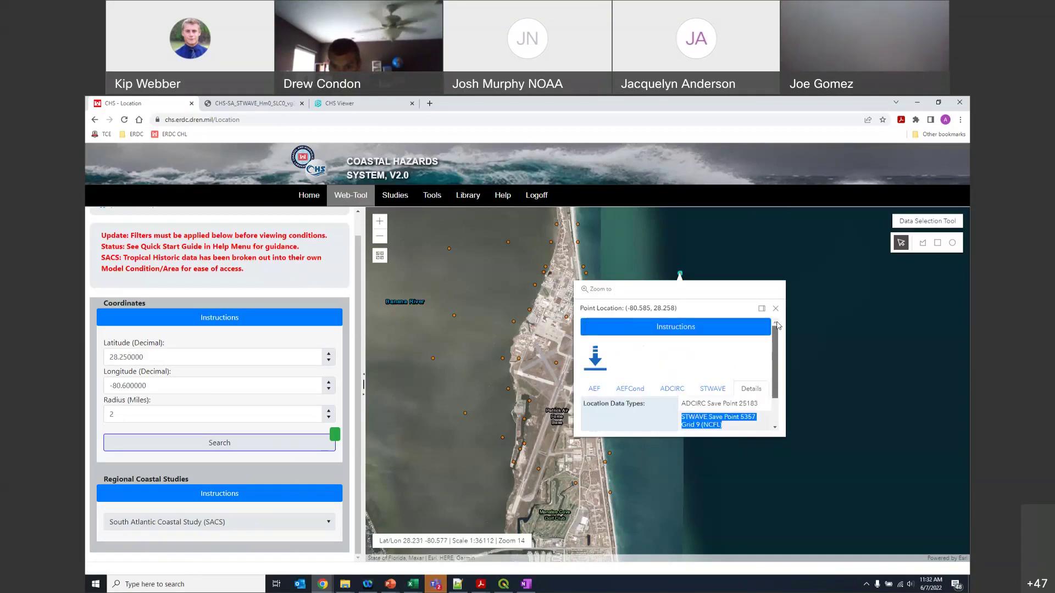
{"action": "left_click", "coordinate": [595, 357]}
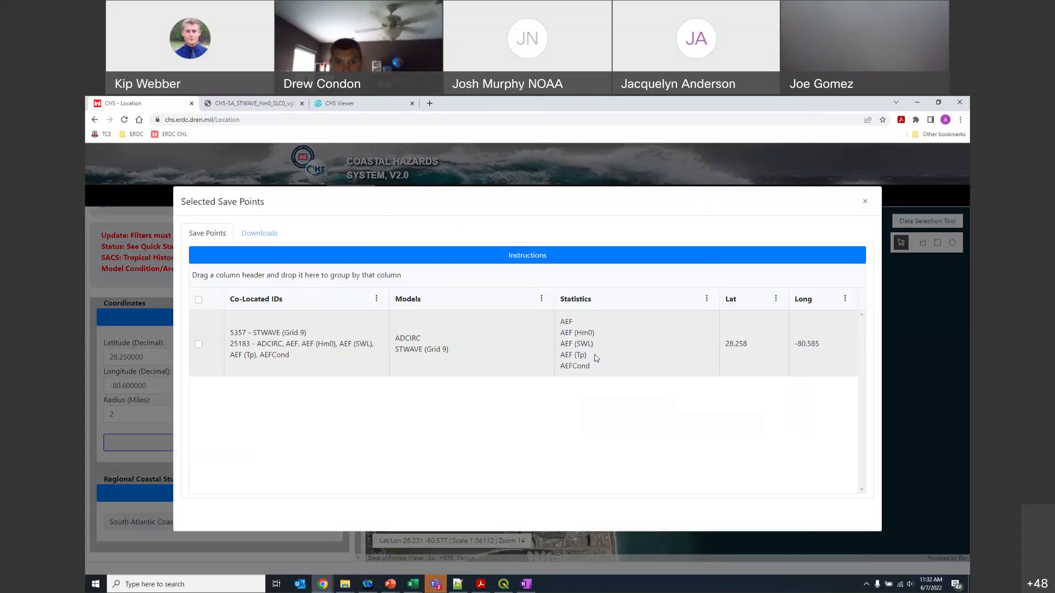
{"action": "left_click", "coordinate": [575, 259]}
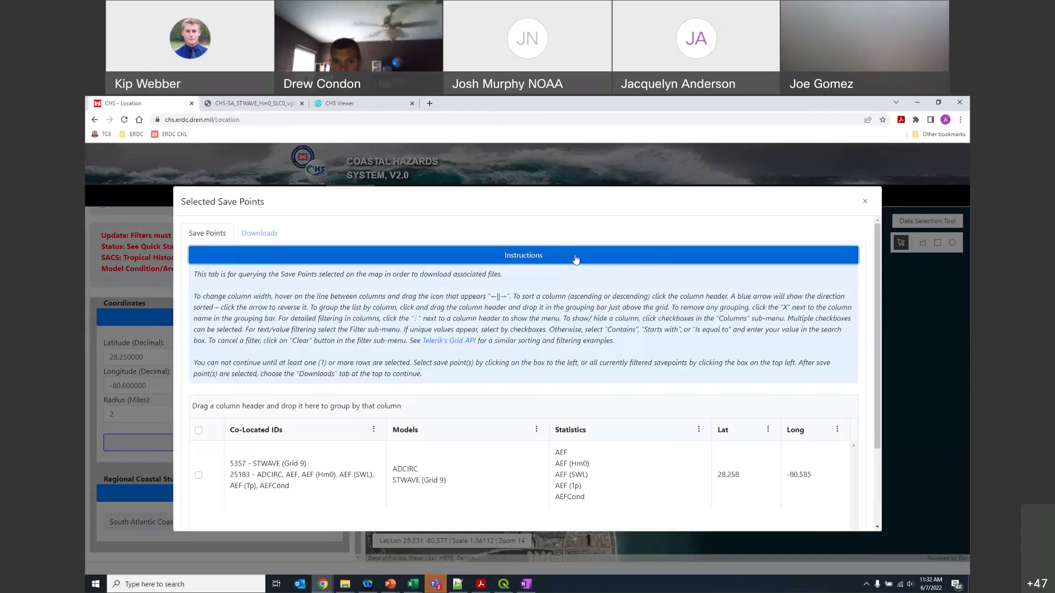
{"action": "left_click", "coordinate": [576, 260]}
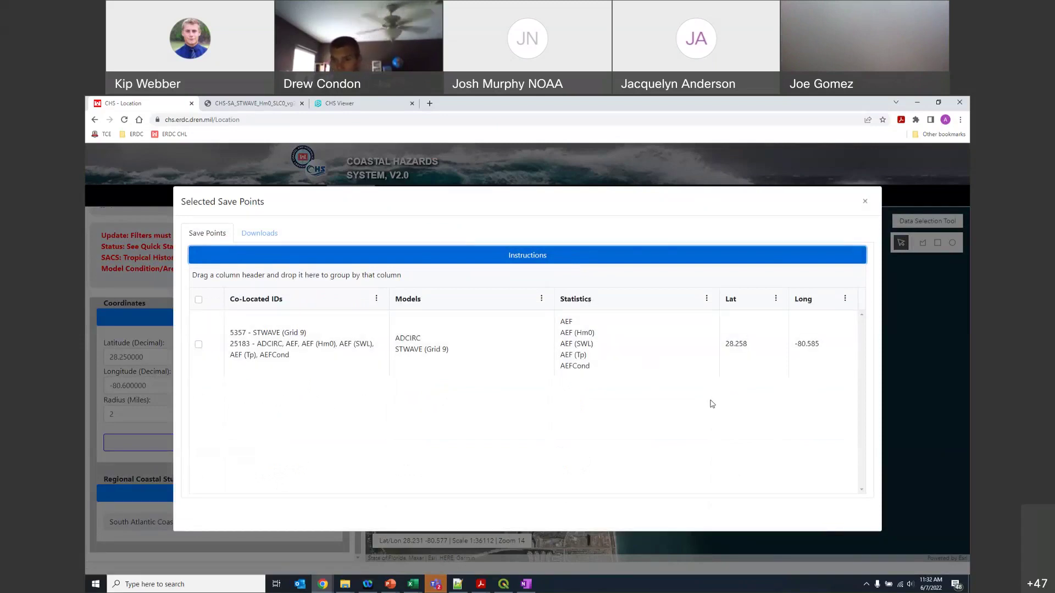
Step: Select all listed save points and browse their downloadable files across the region conditions
{"action": "left_click", "coordinate": [199, 301]}
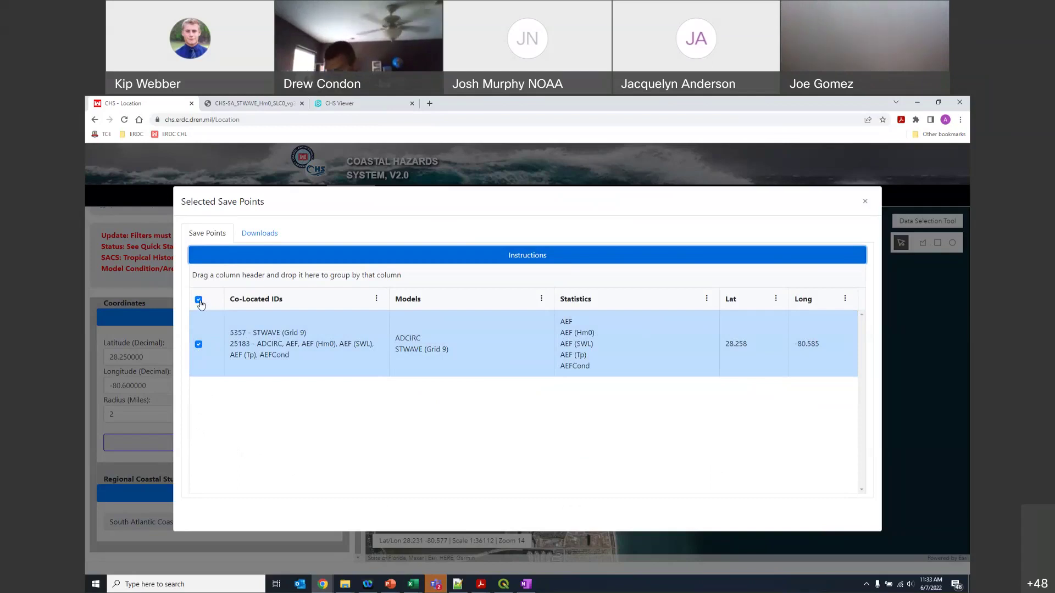
{"action": "left_click", "coordinate": [253, 236]}
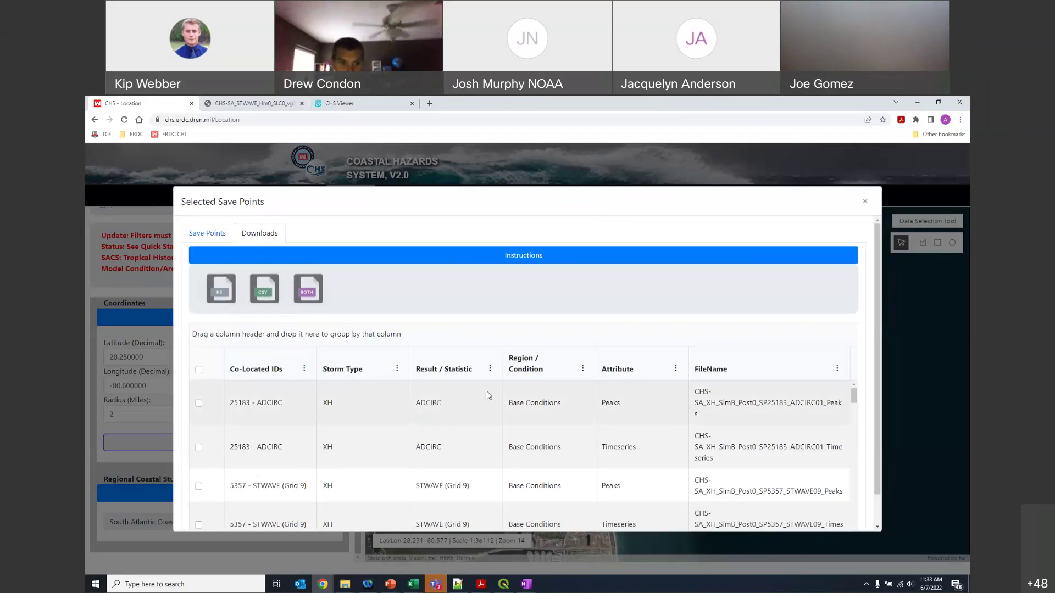
{"action": "scroll", "coordinate": [489, 395], "scroll_direction": "down", "scroll_amount": 3}
{"action": "scroll", "coordinate": [489, 396], "scroll_direction": "up", "scroll_amount": 3}
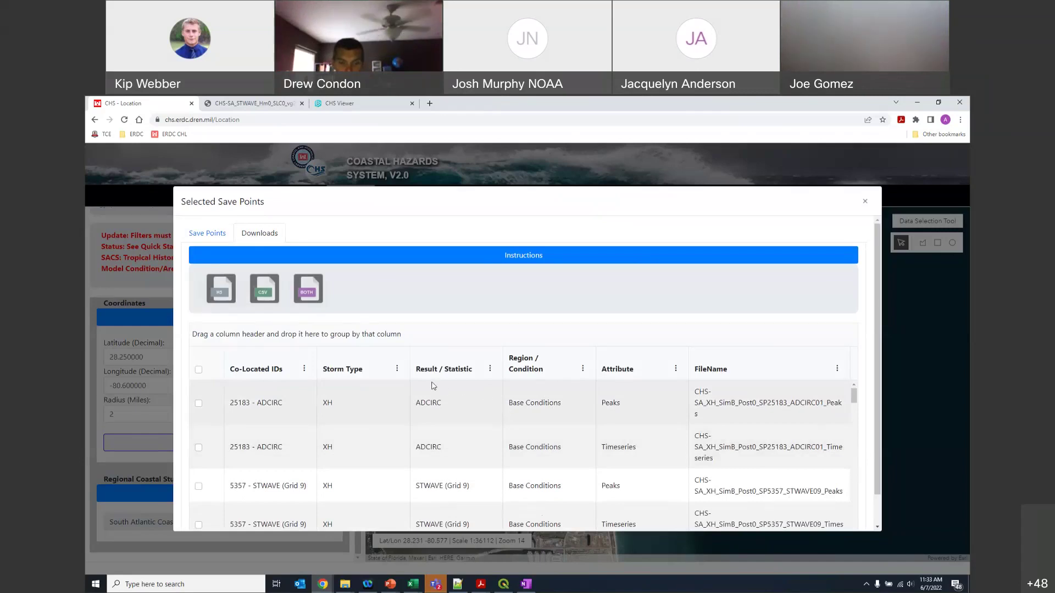
{"action": "scroll", "coordinate": [456, 396], "scroll_direction": "down", "scroll_amount": 4}
{"action": "scroll", "coordinate": [455, 396], "scroll_direction": "down", "scroll_amount": 5}
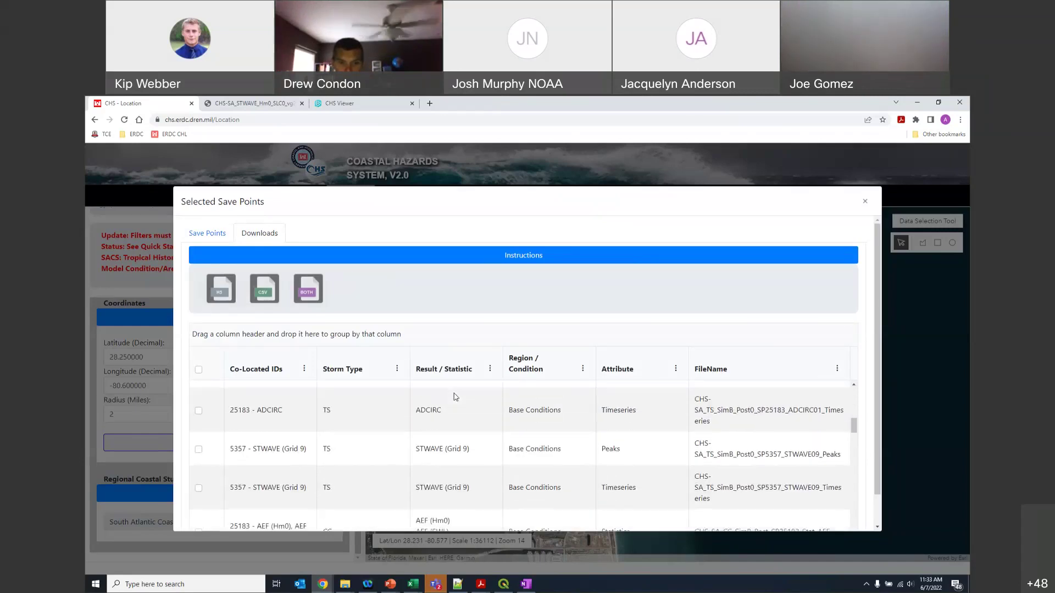
{"action": "scroll", "coordinate": [456, 397], "scroll_direction": "down", "scroll_amount": 5}
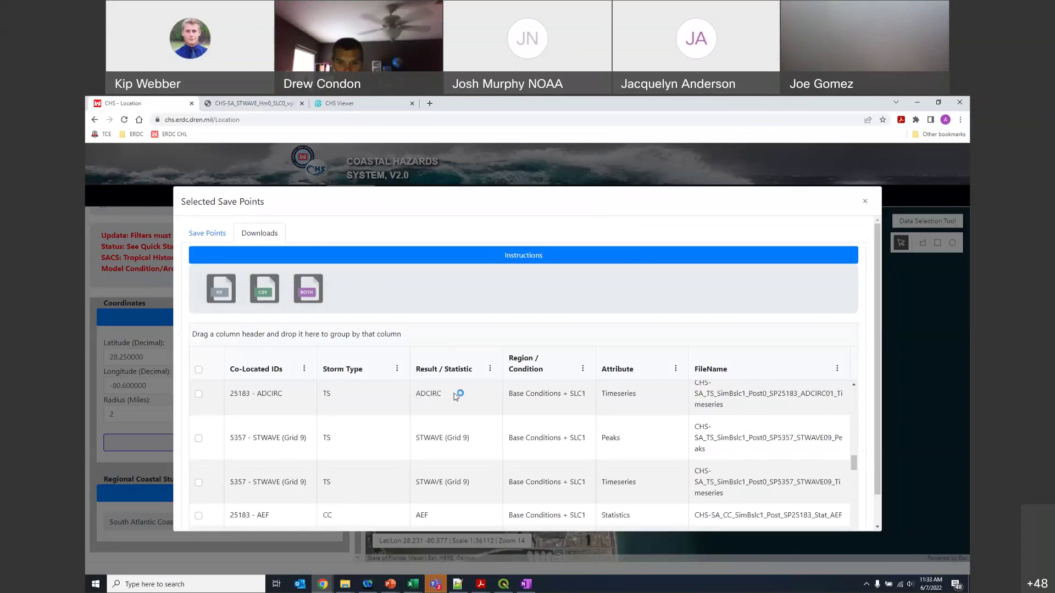
{"action": "scroll", "coordinate": [456, 396], "scroll_direction": "down", "scroll_amount": 5}
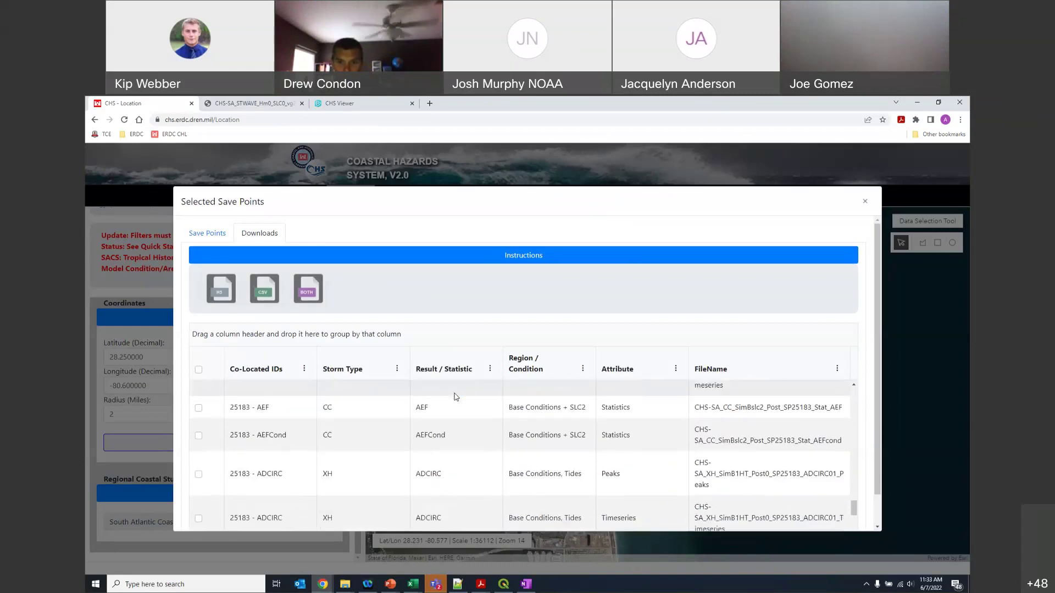
{"action": "scroll", "coordinate": [456, 397], "scroll_direction": "down", "scroll_amount": 2}
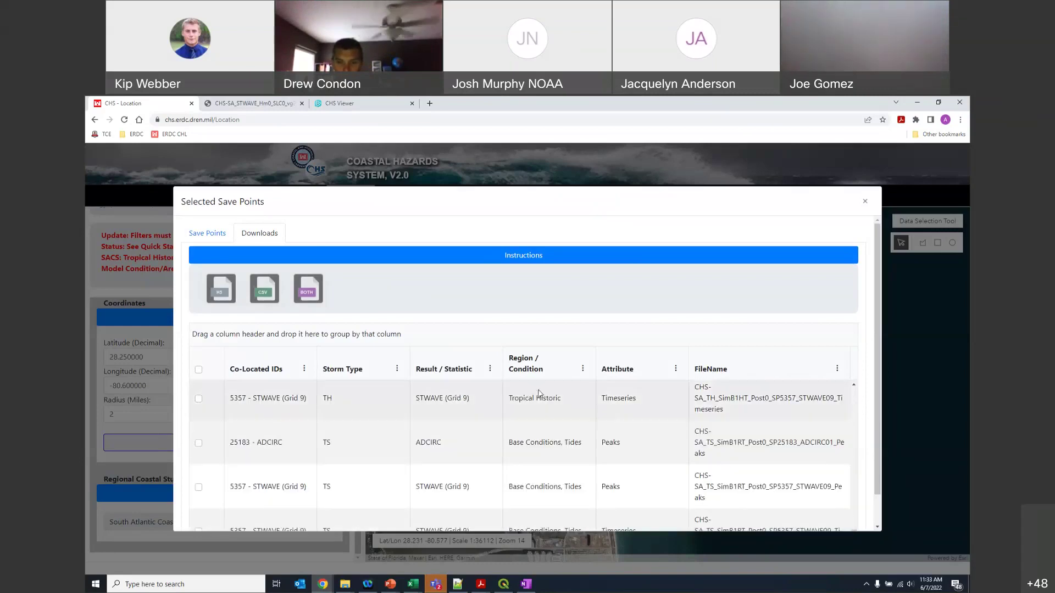
Step: Check the filter options of the Attribute column without applying a filter
{"action": "left_click", "coordinate": [675, 370]}
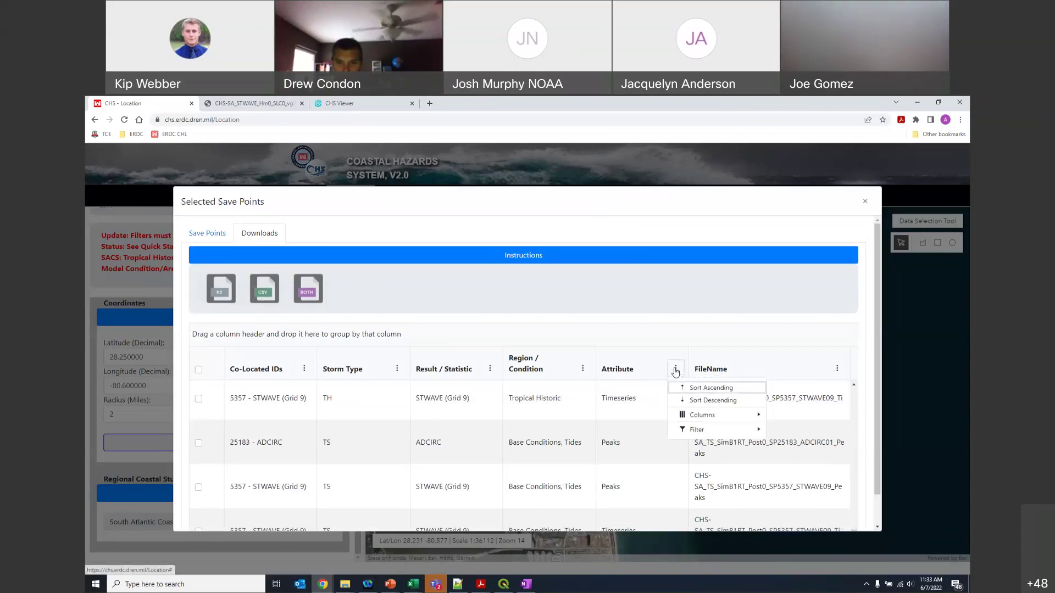
{"action": "mouse_move", "coordinate": [707, 431]}
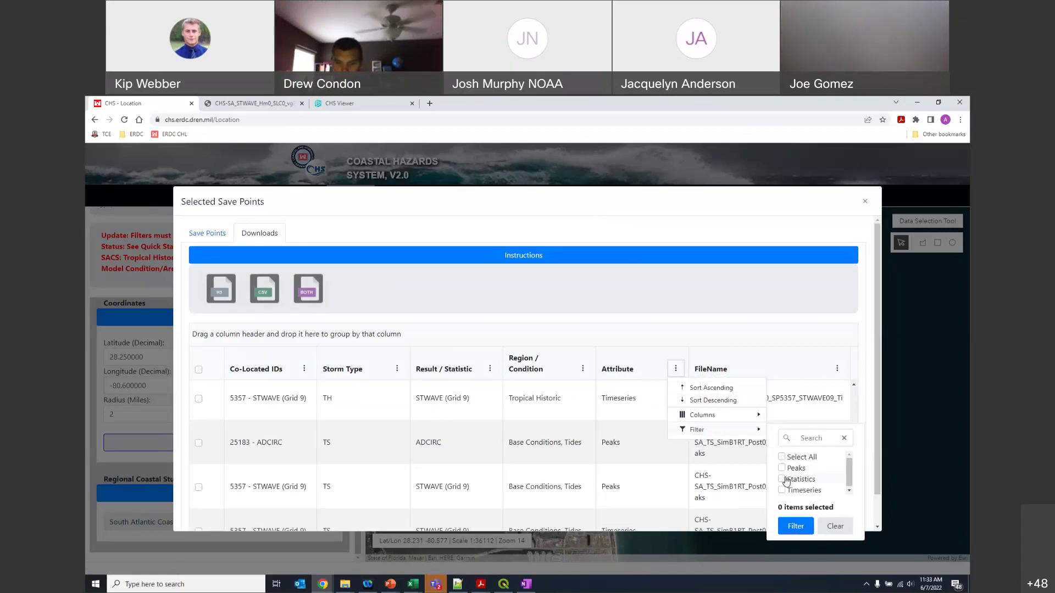
{"action": "left_click", "coordinate": [711, 322]}
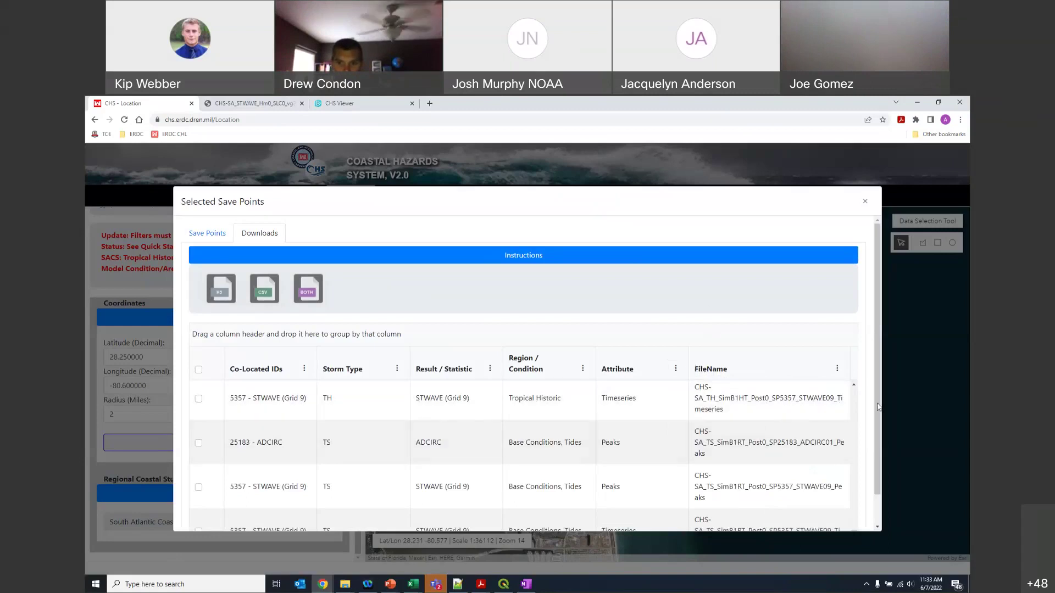
{"action": "scroll", "coordinate": [875, 436], "scroll_direction": "down", "scroll_amount": 1}
{"action": "scroll", "coordinate": [875, 456], "scroll_direction": "up", "scroll_amount": 1}
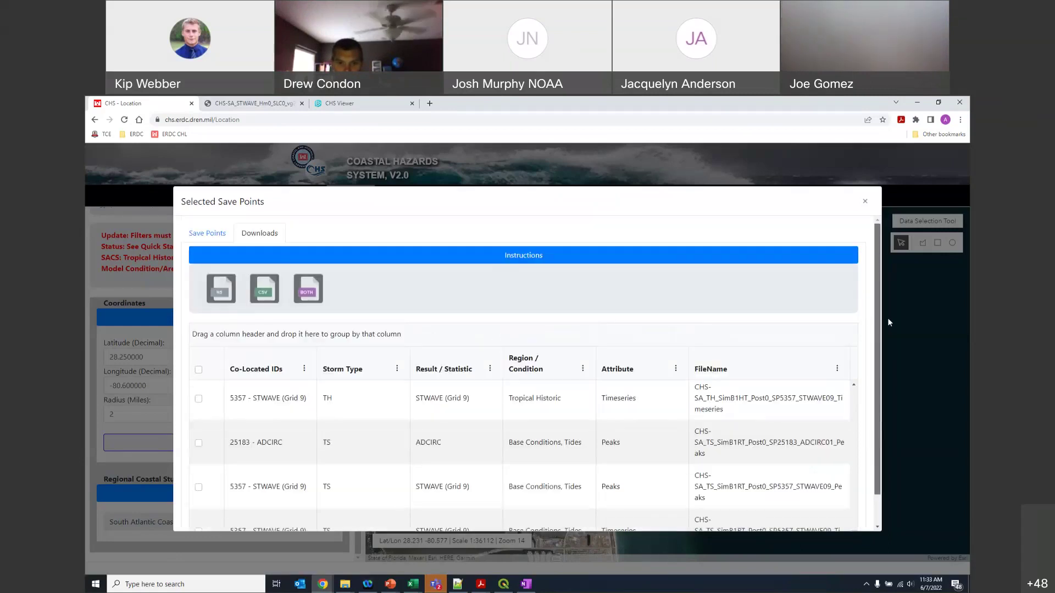
Step: Filter the downloadable files by storm type so only CC files are listed
{"action": "scroll", "coordinate": [465, 411], "scroll_direction": "up", "scroll_amount": 2}
{"action": "scroll", "coordinate": [466, 411], "scroll_direction": "up", "scroll_amount": 8}
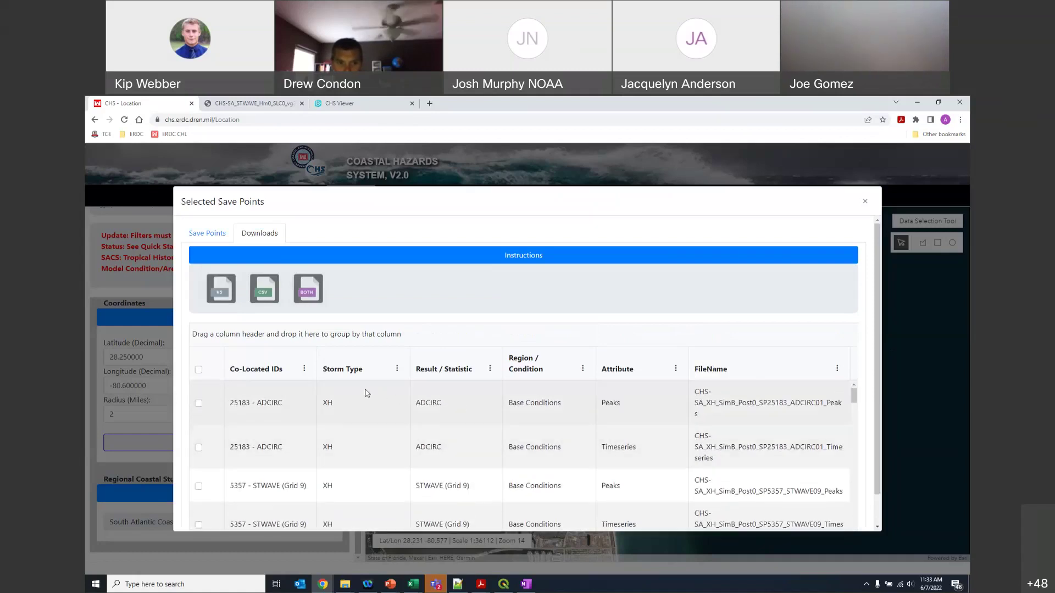
{"action": "left_click", "coordinate": [397, 370]}
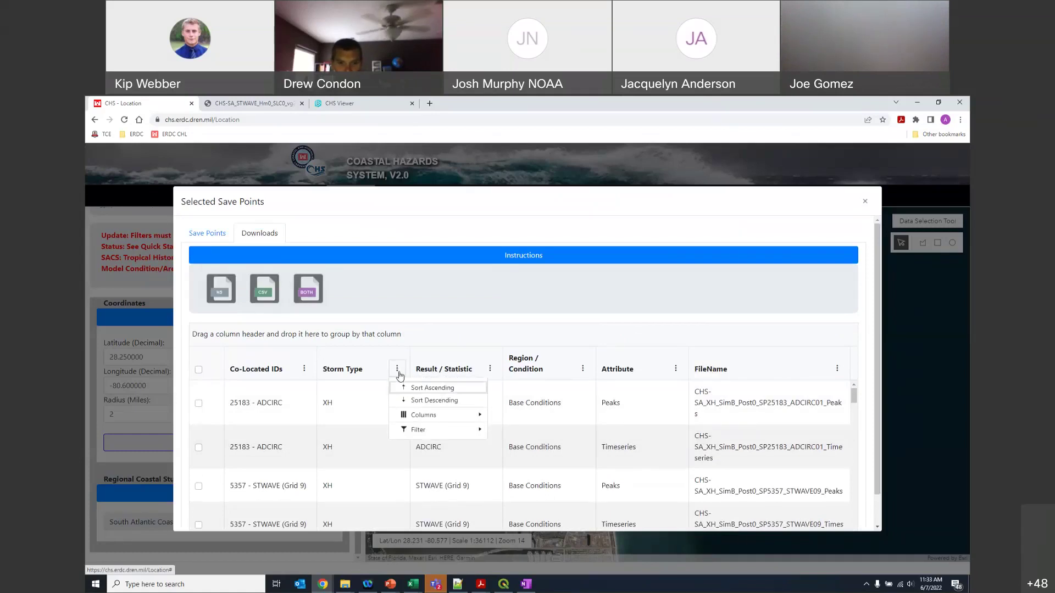
{"action": "mouse_move", "coordinate": [438, 435]}
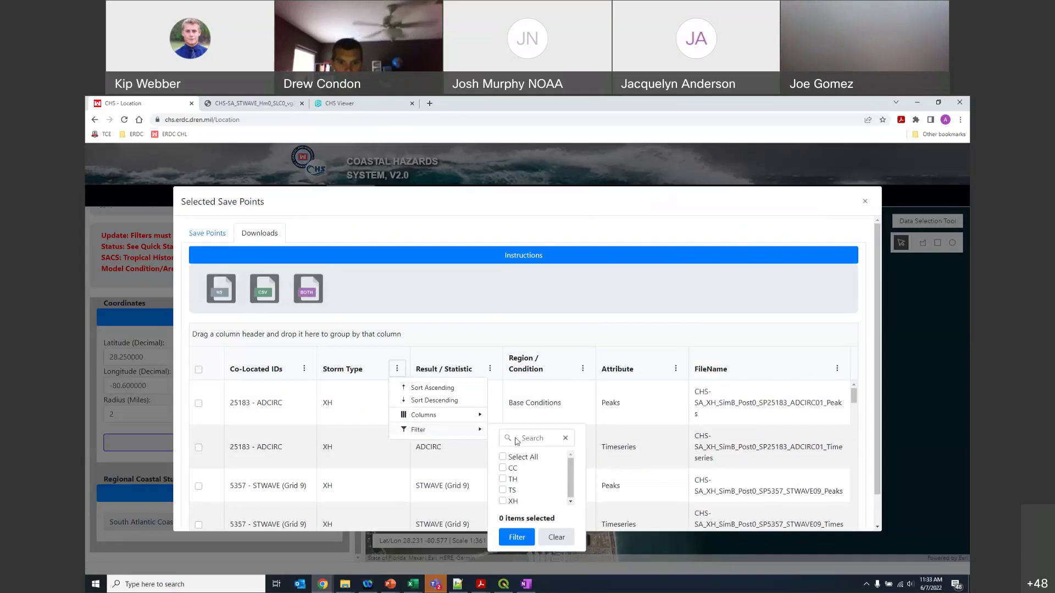
{"action": "left_click_drag", "start_coordinate": [570, 484], "coordinate": [570, 488]}
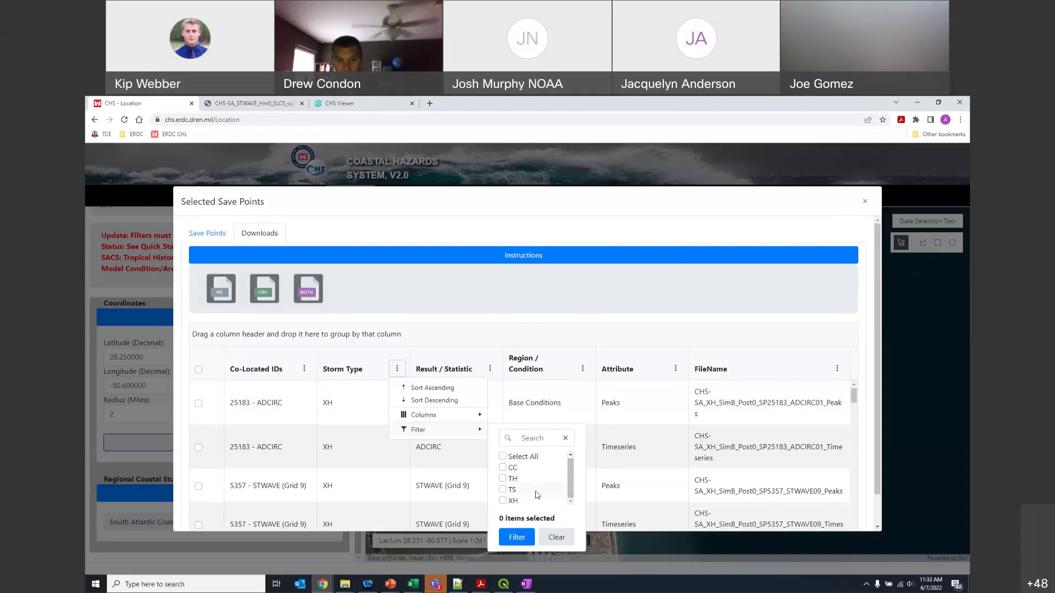
{"action": "left_click", "coordinate": [503, 468]}
{"action": "left_click", "coordinate": [516, 536]}
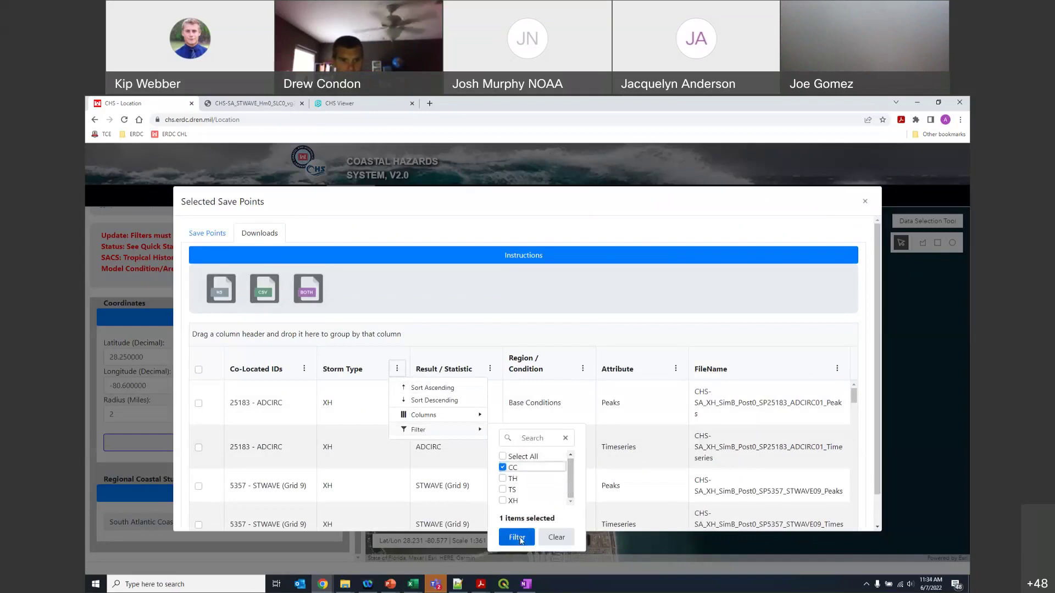
{"action": "scroll", "coordinate": [376, 454], "scroll_direction": "down", "scroll_amount": 1}
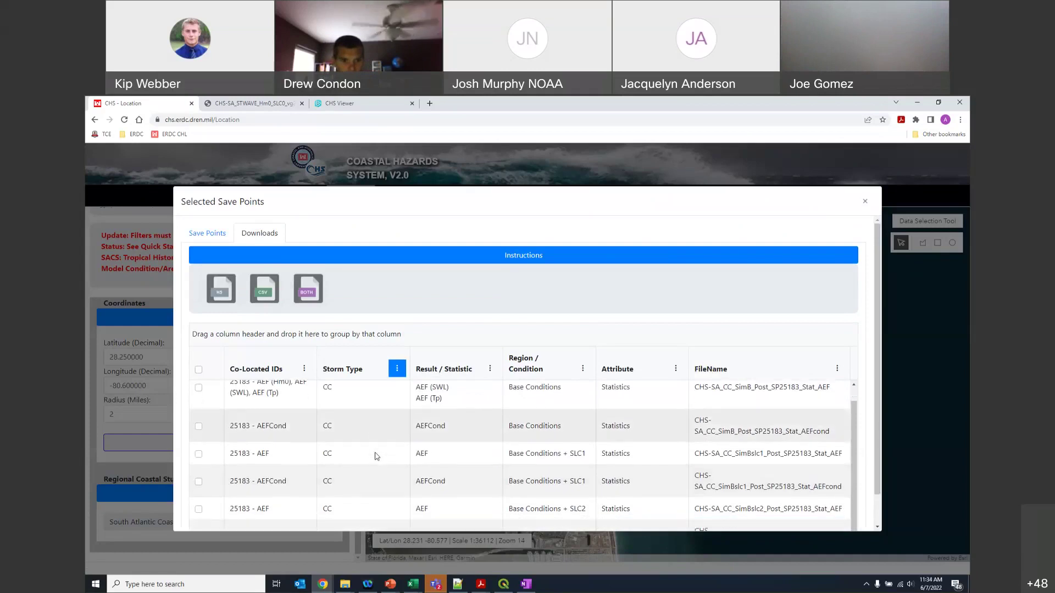
Step: Look up the storm type codes in the SACS naming convention readme in Notepad++, and return to the download list
{"action": "left_click", "coordinate": [476, 256]}
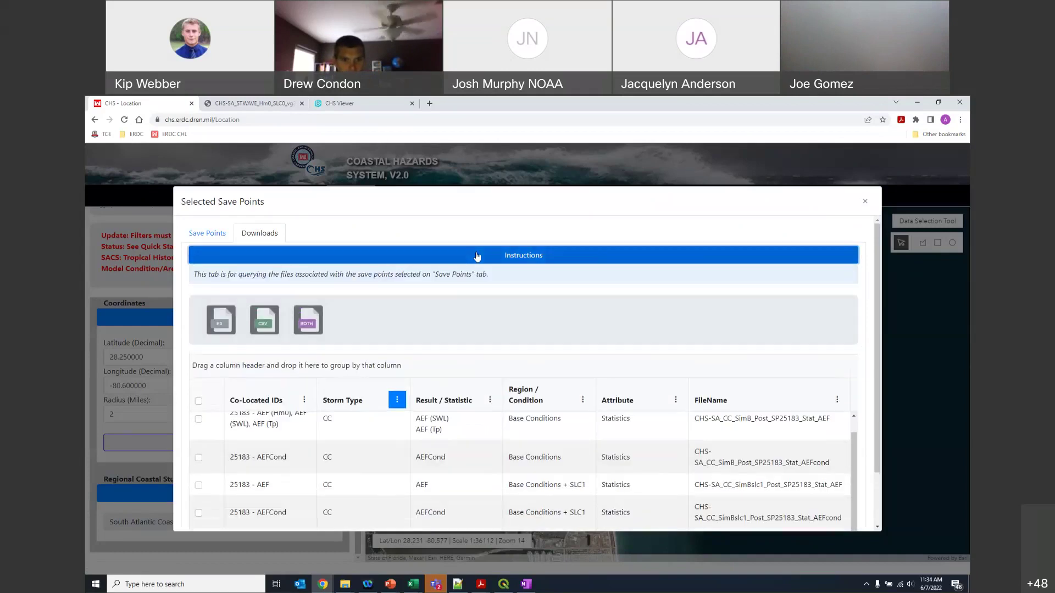
{"action": "left_click", "coordinate": [524, 258]}
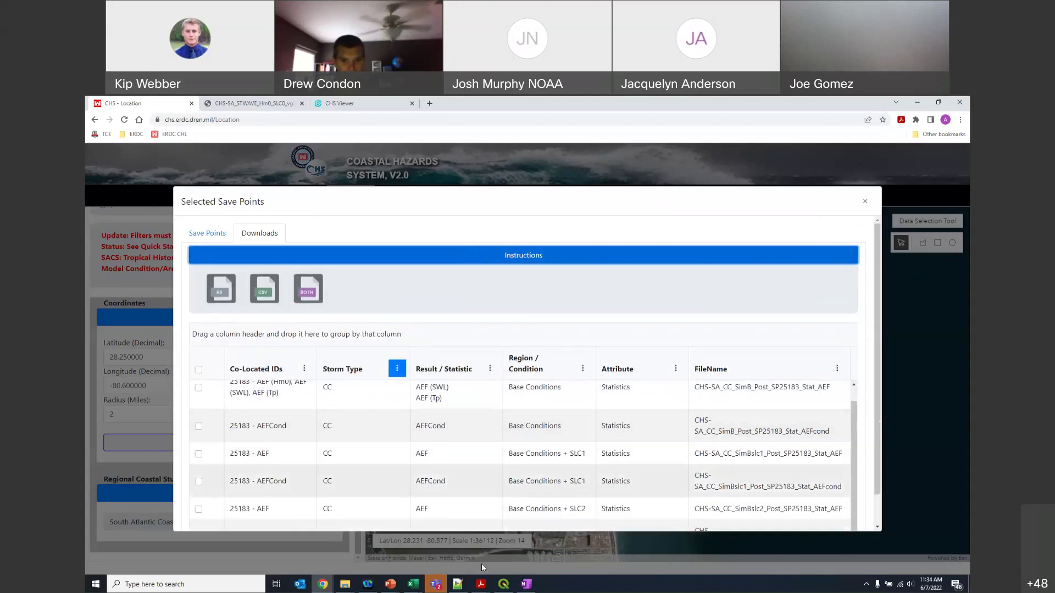
{"action": "left_click", "coordinate": [459, 586]}
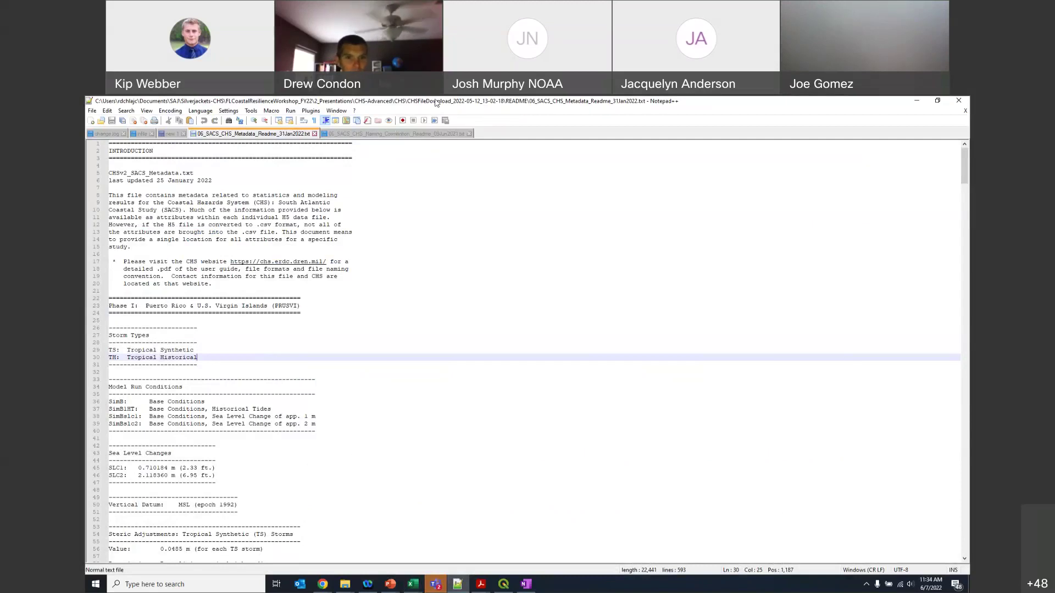
{"action": "left_click", "coordinate": [426, 134]}
{"action": "scroll", "coordinate": [358, 405], "scroll_direction": "down", "scroll_amount": 18}
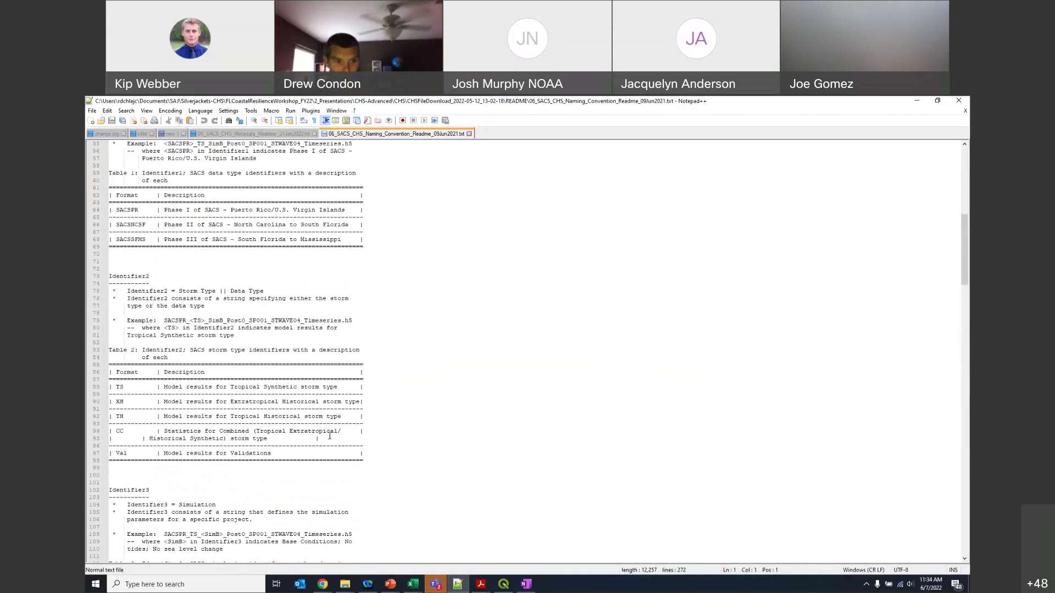
{"action": "left_click", "coordinate": [917, 102]}
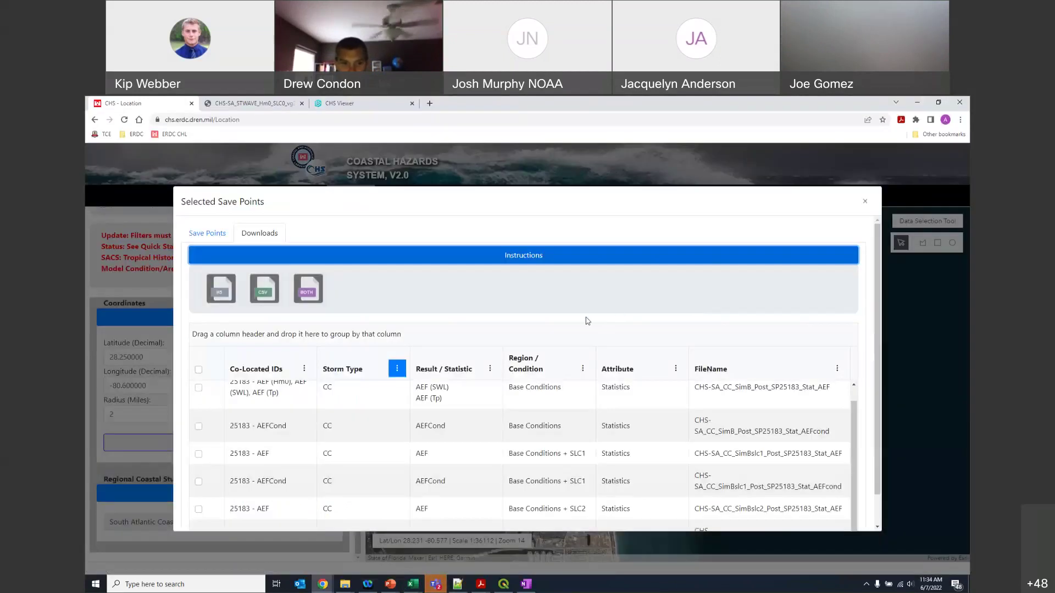
Step: Reset the Storm Type filter to include all storm types: CC, TH, TS and XH
{"action": "left_click", "coordinate": [396, 368]}
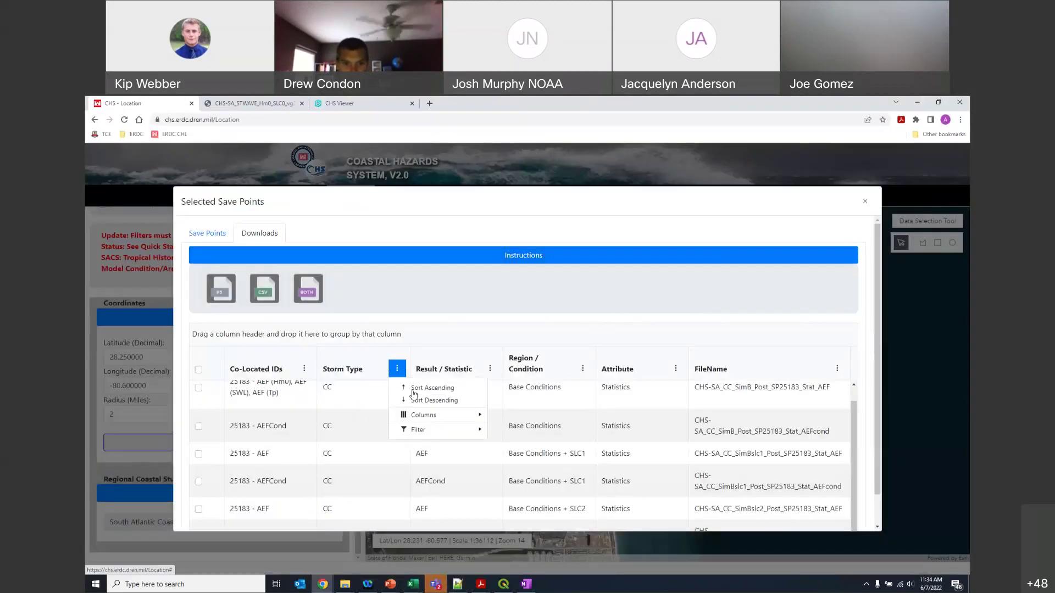
{"action": "mouse_move", "coordinate": [434, 417]}
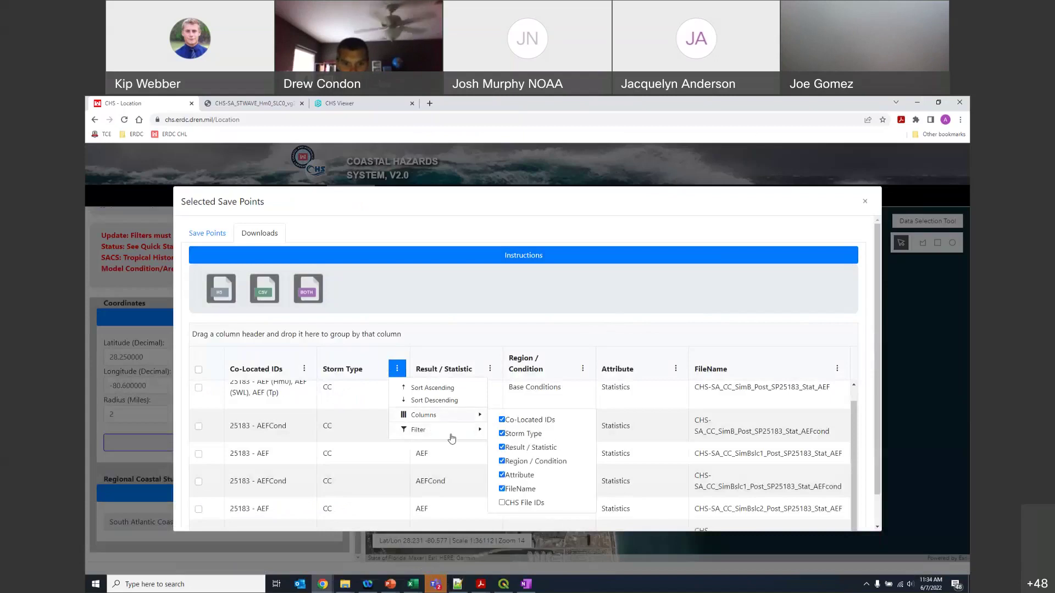
{"action": "mouse_move", "coordinate": [452, 438]}
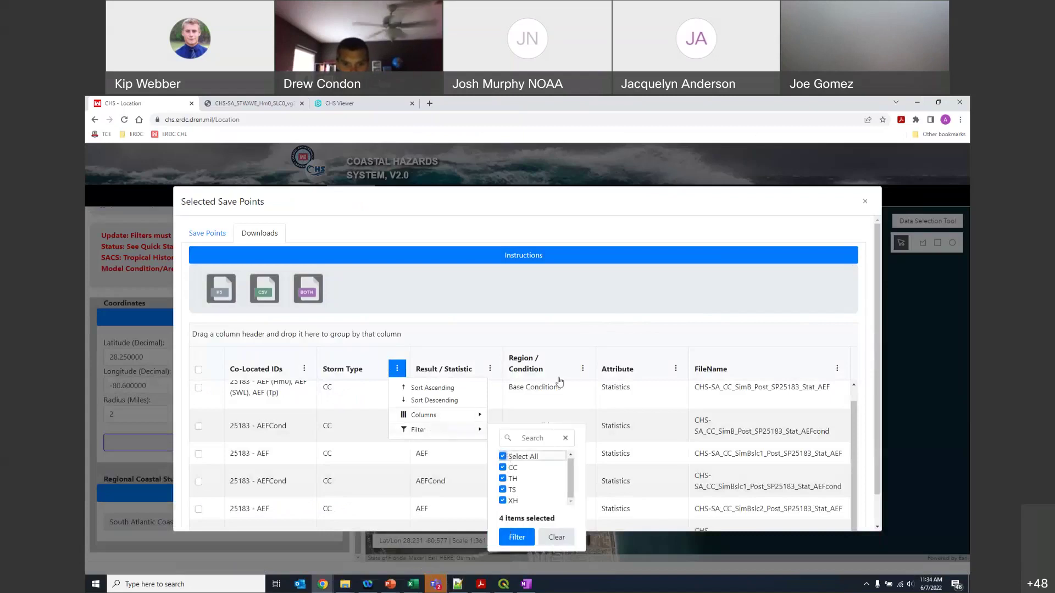
{"action": "left_click", "coordinate": [517, 537]}
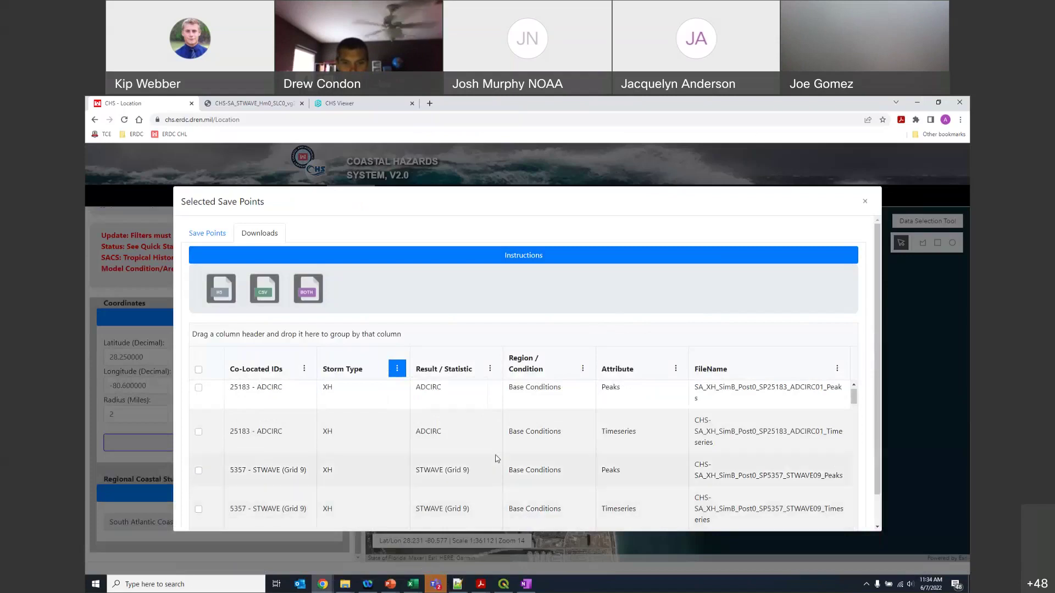
Step: Check the Result / Statistic column's options and the Region / Condition column's filter choices without applying a filter
{"action": "left_click", "coordinate": [490, 369]}
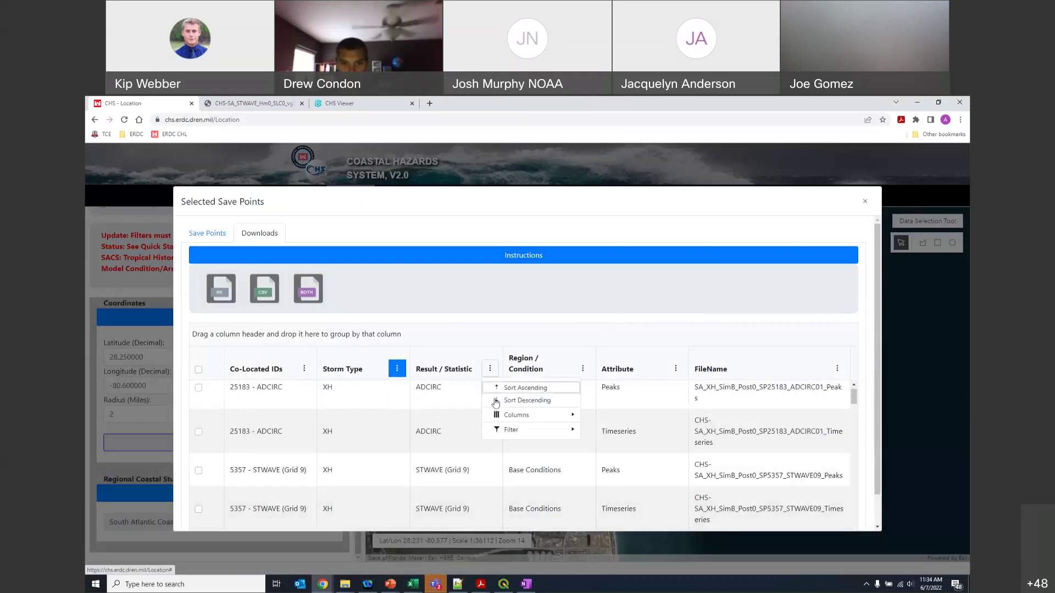
{"action": "mouse_move", "coordinate": [519, 433]}
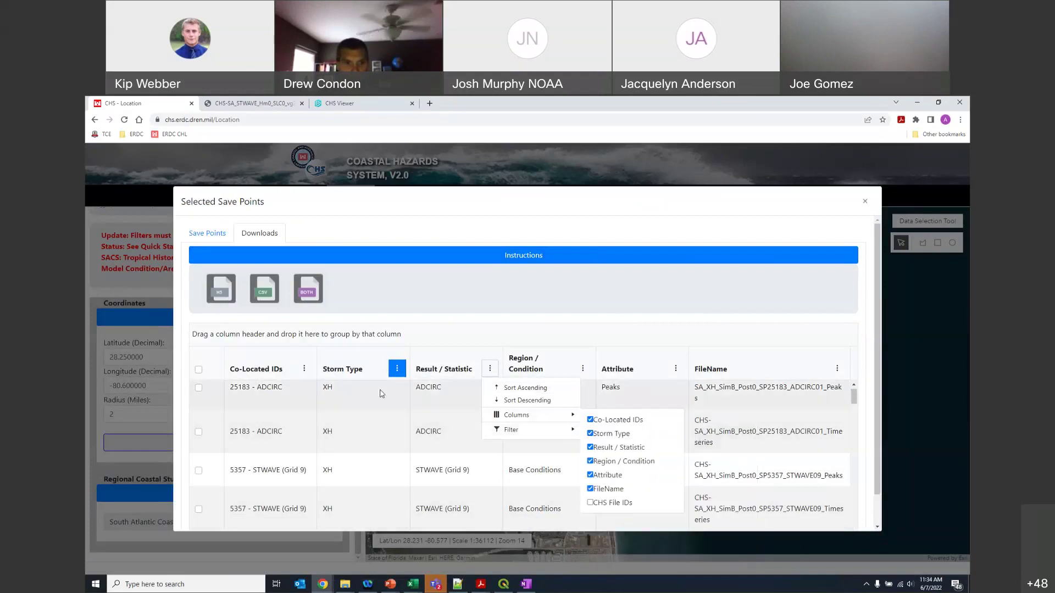
{"action": "left_click", "coordinate": [526, 327]}
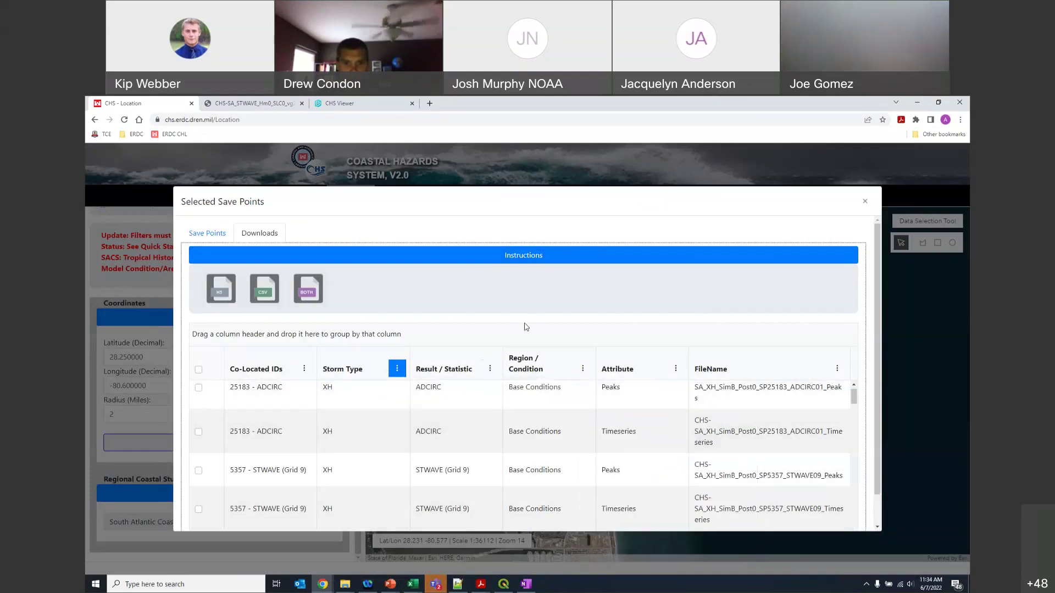
{"action": "left_click", "coordinate": [583, 368]}
{"action": "mouse_move", "coordinate": [657, 429]}
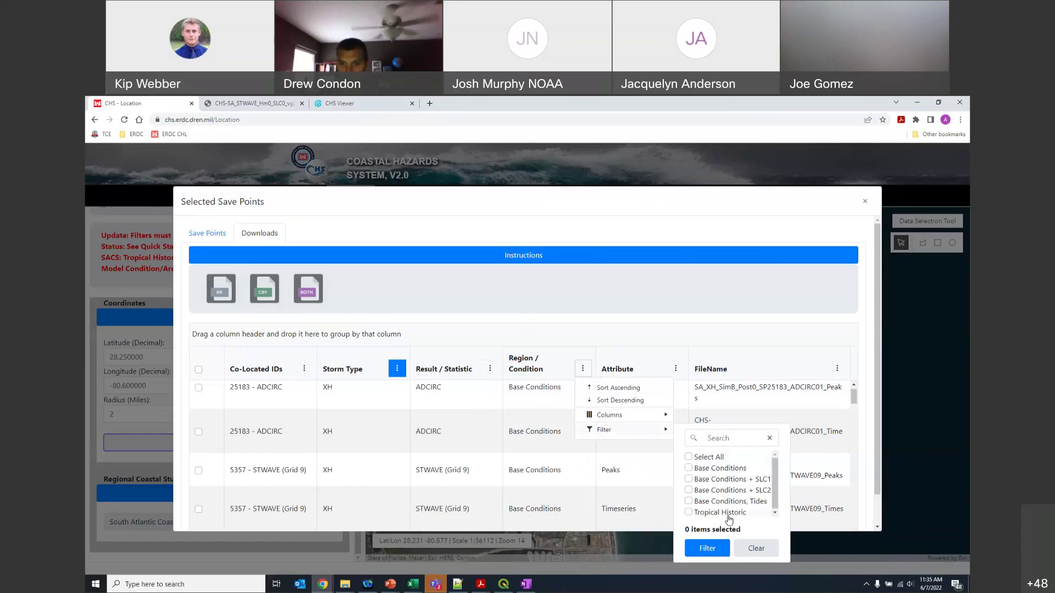
{"action": "left_click", "coordinate": [646, 316]}
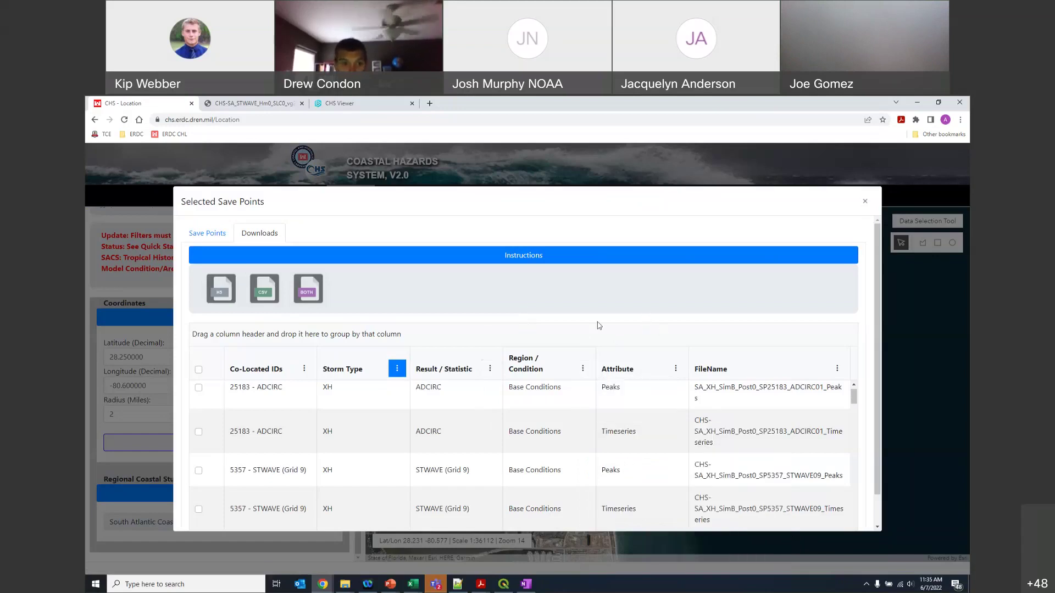
Step: Select all listed files and download them in CSV format
{"action": "left_click", "coordinate": [198, 370]}
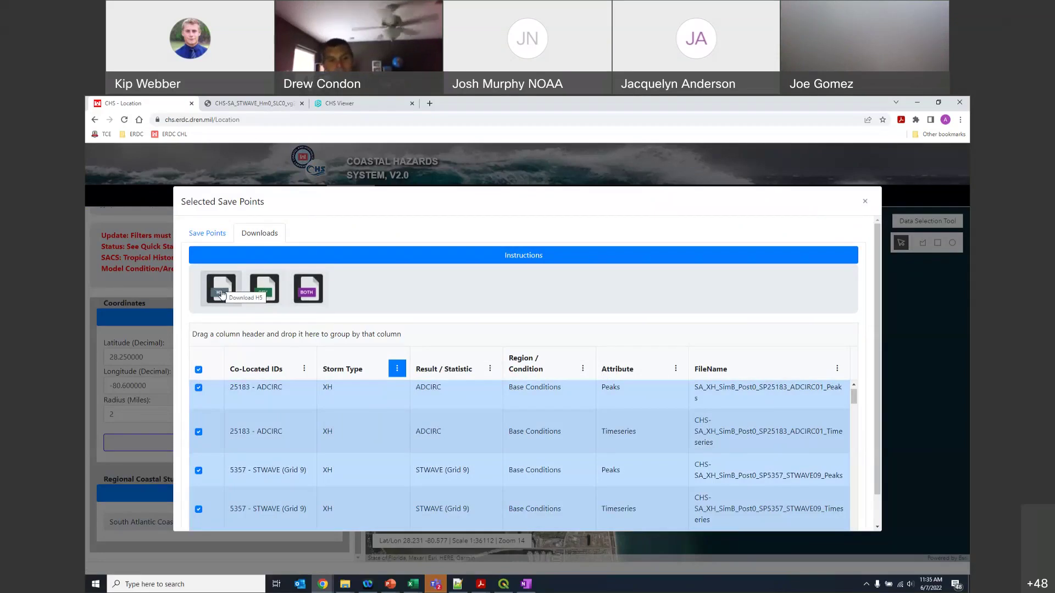
{"action": "left_click", "coordinate": [262, 293]}
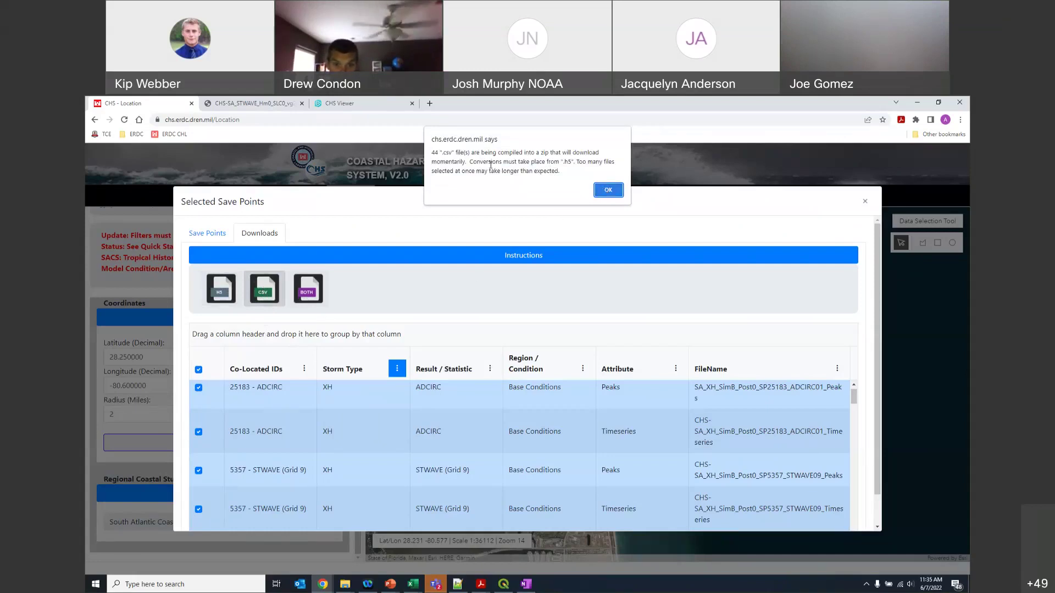
{"action": "left_click", "coordinate": [607, 190]}
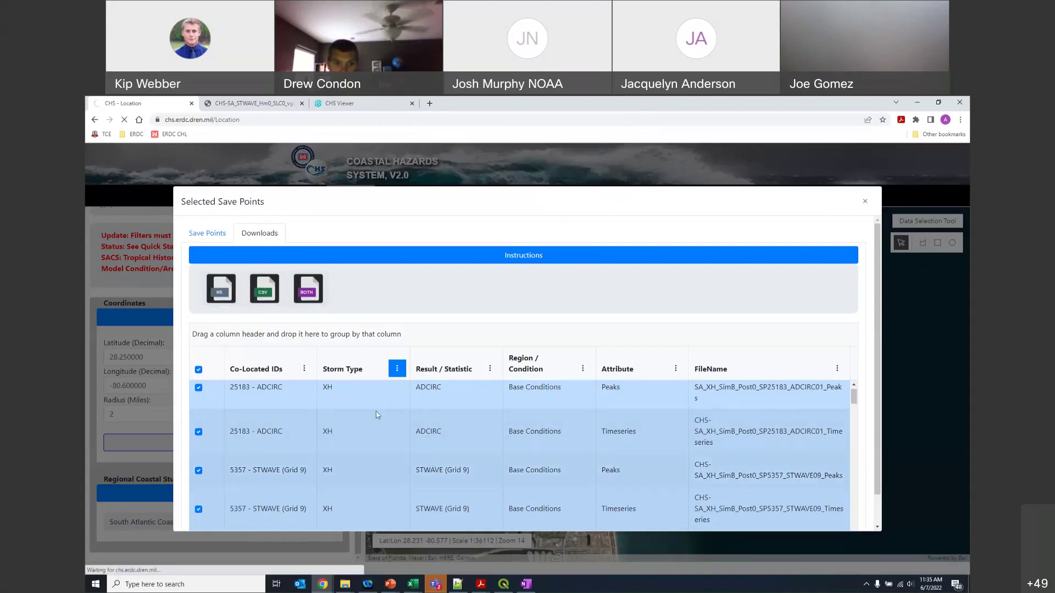
Step: Switch to the CHS folder in File Explorer, enlarge the window and open the CHSFileDownload_2022-05-12_13-02-18 folder
{"action": "left_click", "coordinate": [345, 584]}
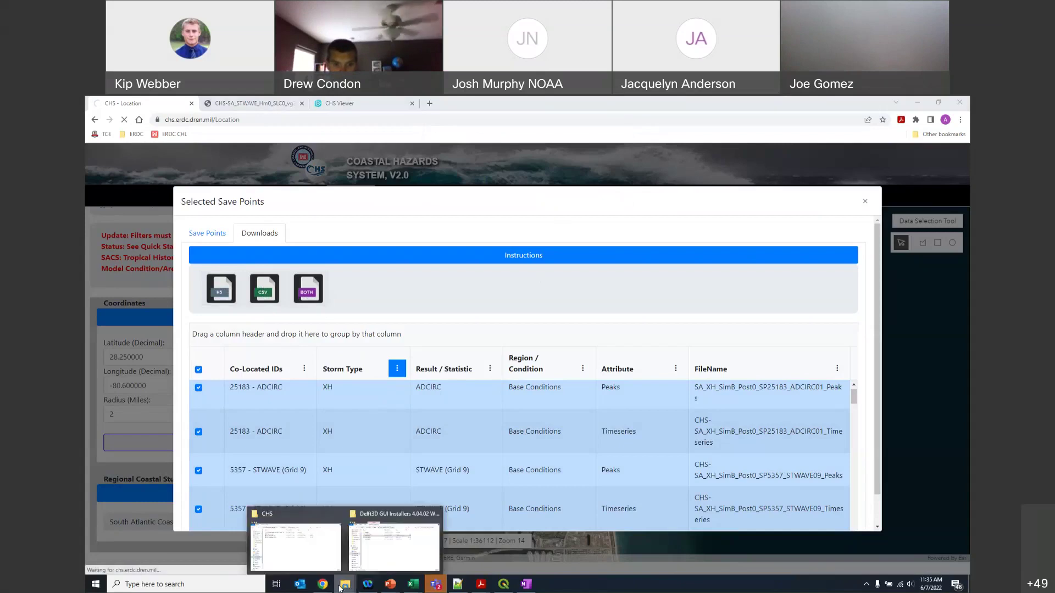
{"action": "left_click", "coordinate": [309, 558]}
{"action": "left_click_drag", "start_coordinate": [562, 302], "coordinate": [391, 155]}
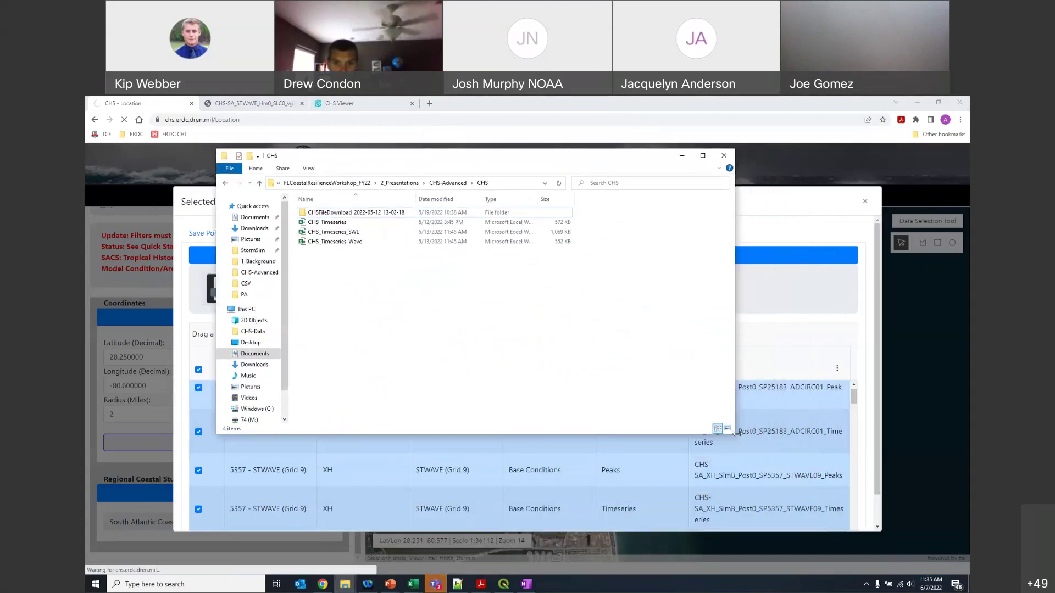
{"action": "left_click_drag", "start_coordinate": [736, 435], "coordinate": [826, 493]}
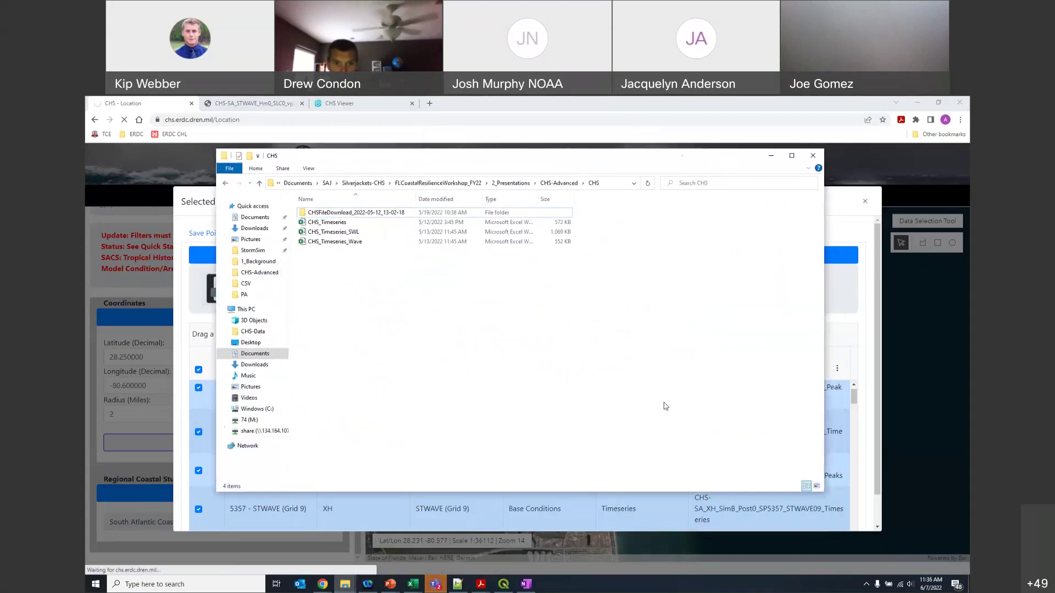
{"action": "double_click", "coordinate": [366, 215]}
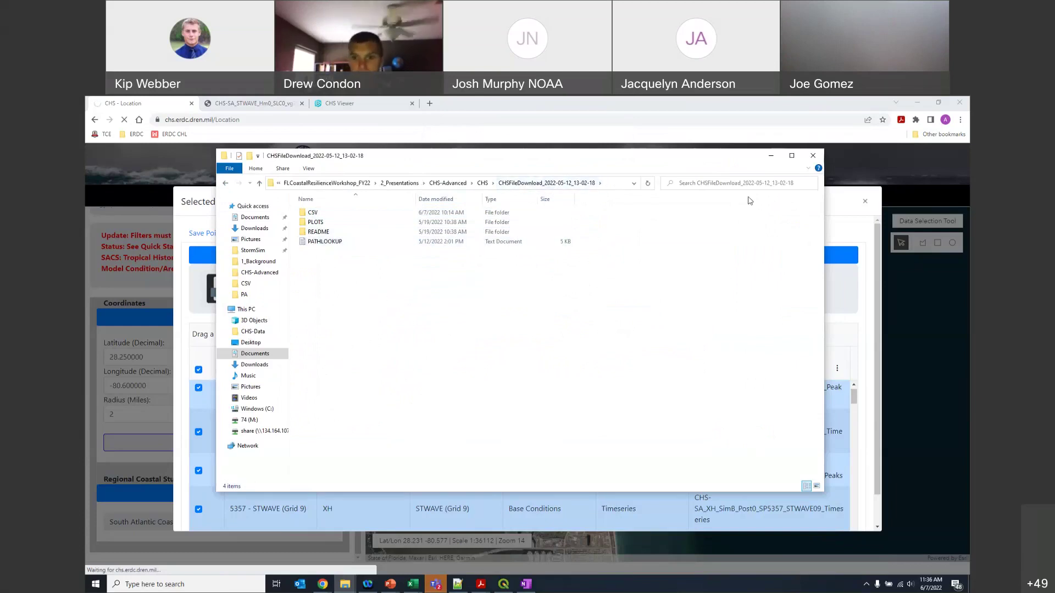
{"action": "left_click", "coordinate": [792, 156]}
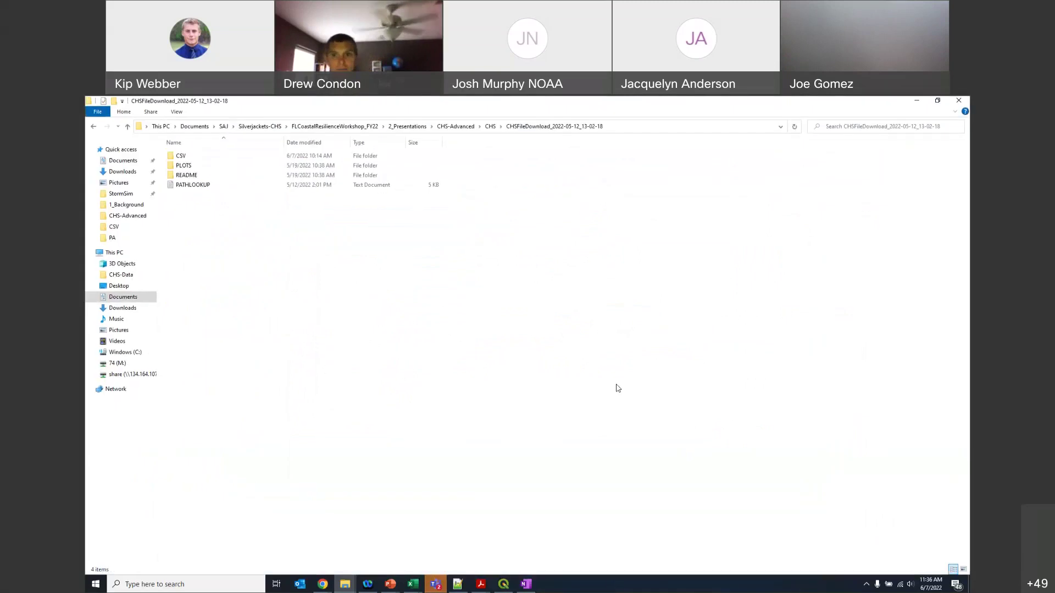
{"action": "left_click", "coordinate": [938, 105]}
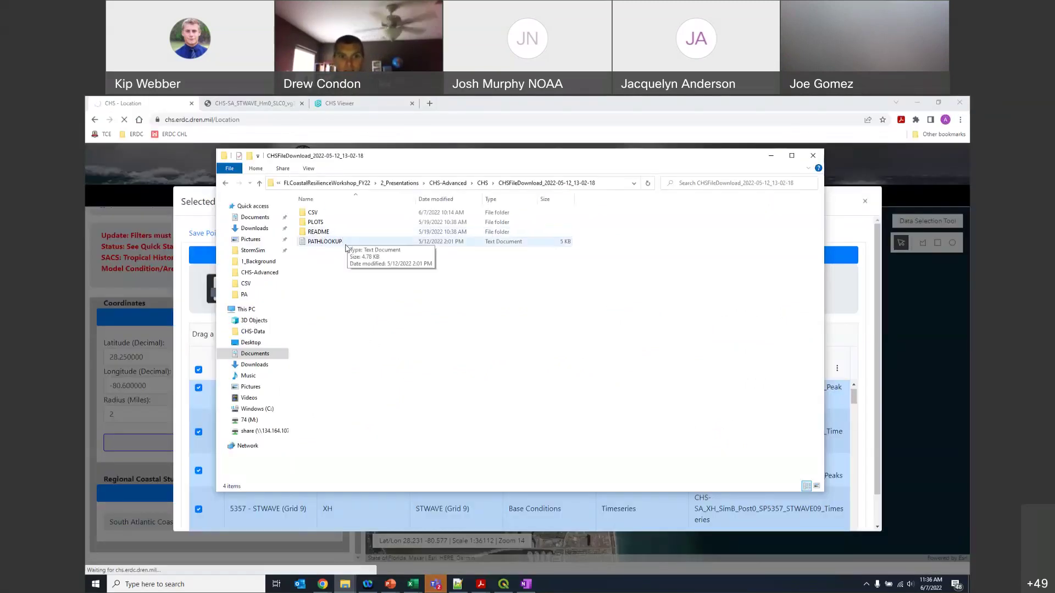
Step: Open the README folder, widen its Name column to show full file names, and switch to the naming convention readme in Notepad++
{"action": "double_click", "coordinate": [341, 232]}
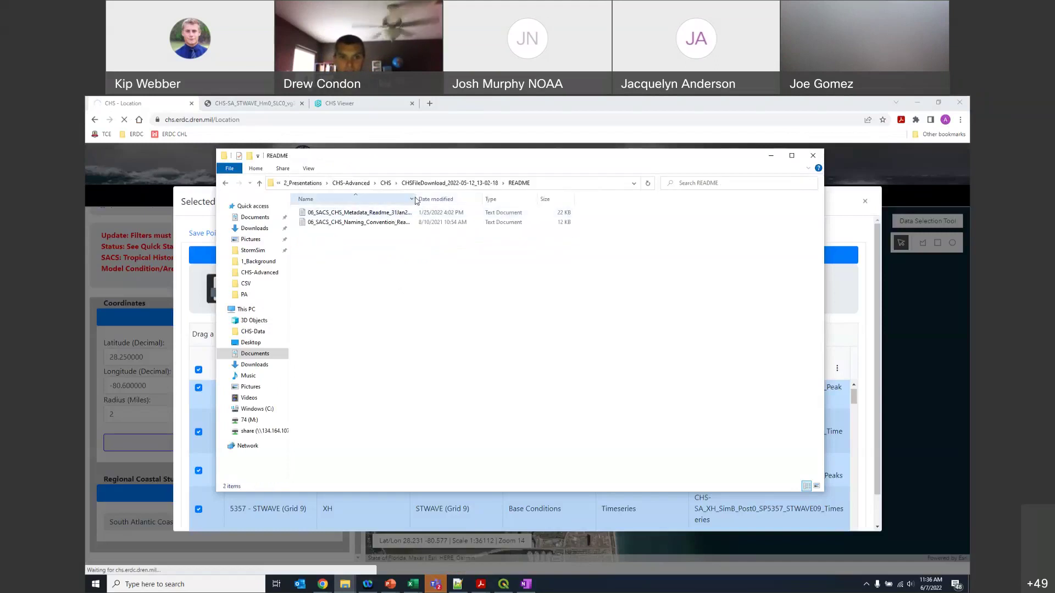
{"action": "left_click_drag", "start_coordinate": [416, 201], "coordinate": [475, 200]}
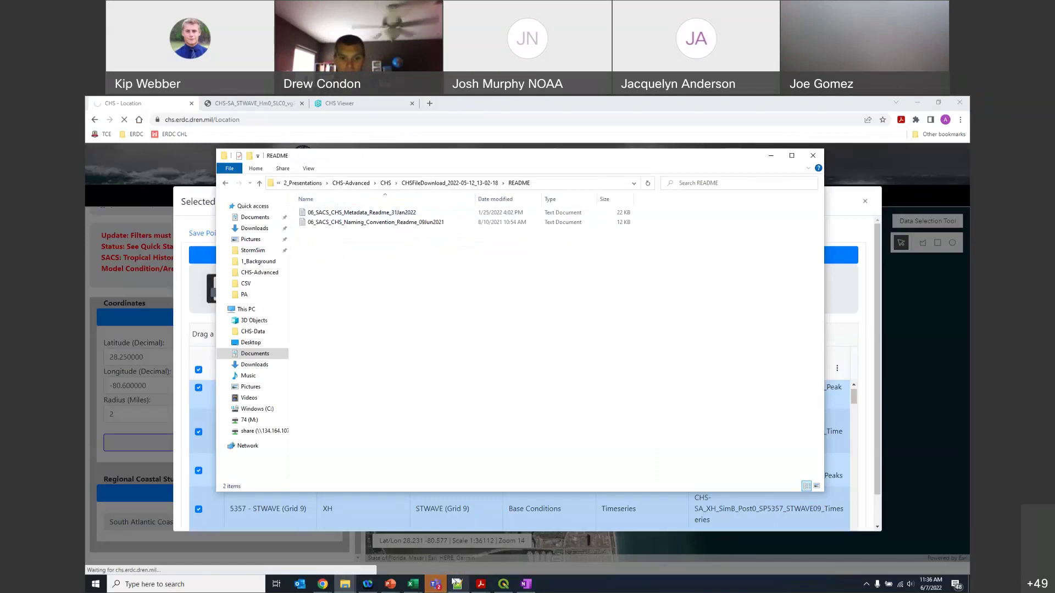
{"action": "mouse_move", "coordinate": [460, 586]}
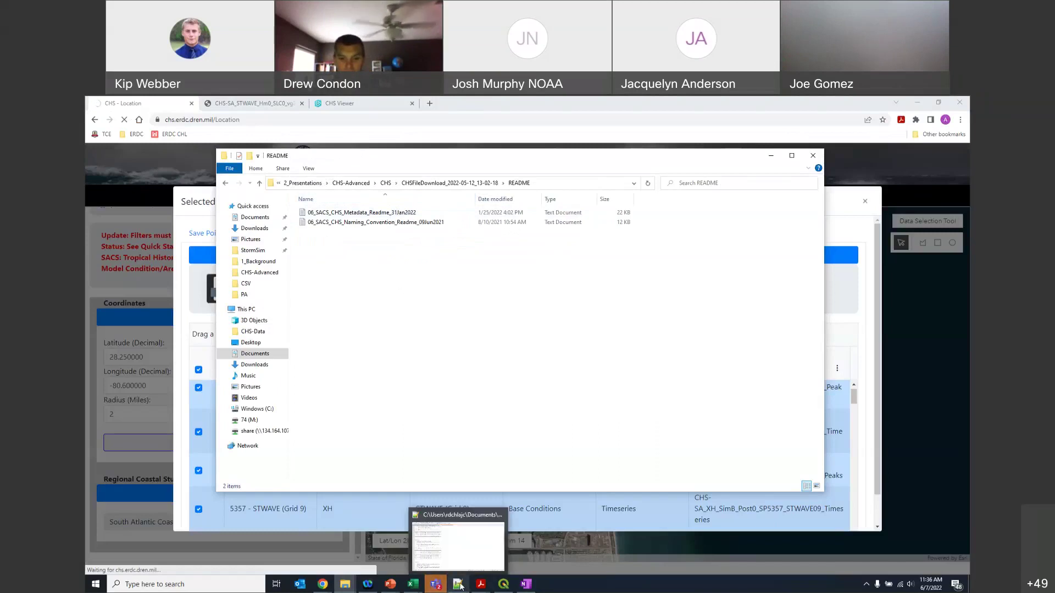
{"action": "left_click", "coordinate": [460, 553]}
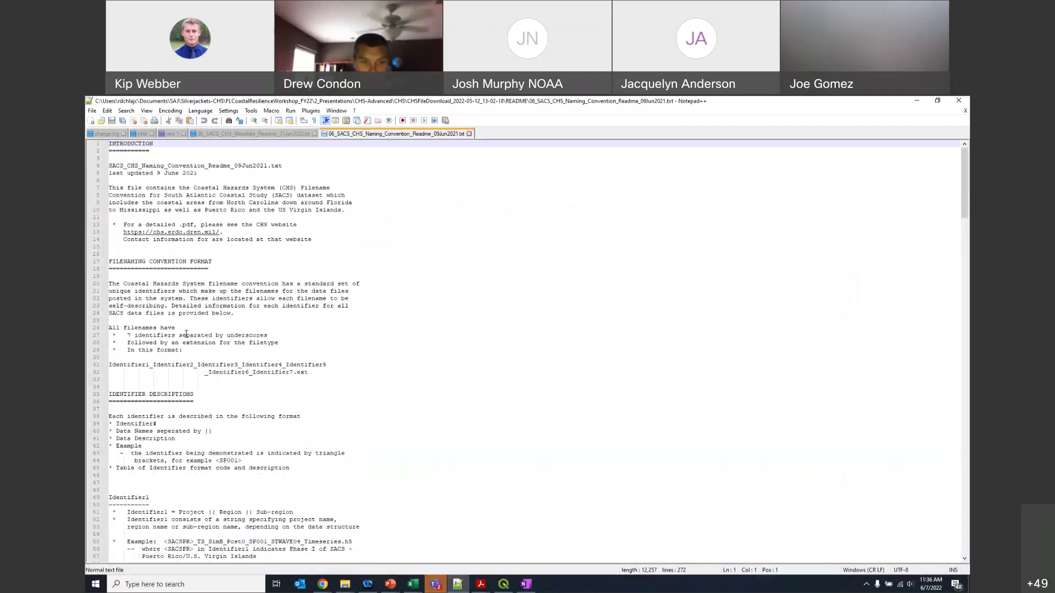
Step: Read the filename format and the Identifier1 and Identifier2 tables in the naming convention readme
{"action": "scroll", "coordinate": [218, 339], "scroll_direction": "down", "scroll_amount": 5}
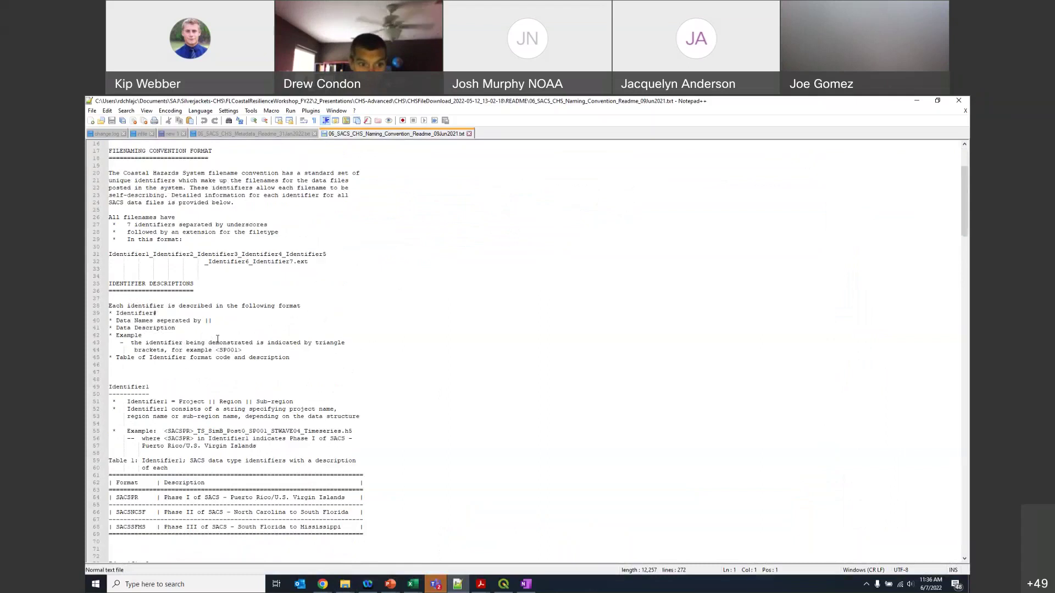
{"action": "scroll", "coordinate": [217, 339], "scroll_direction": "down", "scroll_amount": 4}
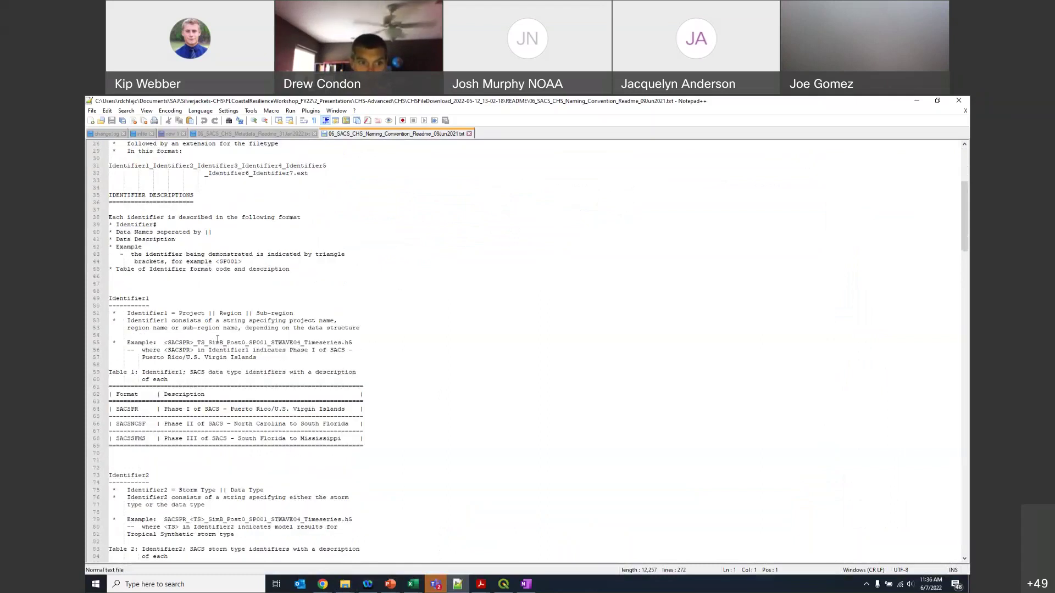
{"action": "scroll", "coordinate": [218, 339], "scroll_direction": "down", "scroll_amount": 2}
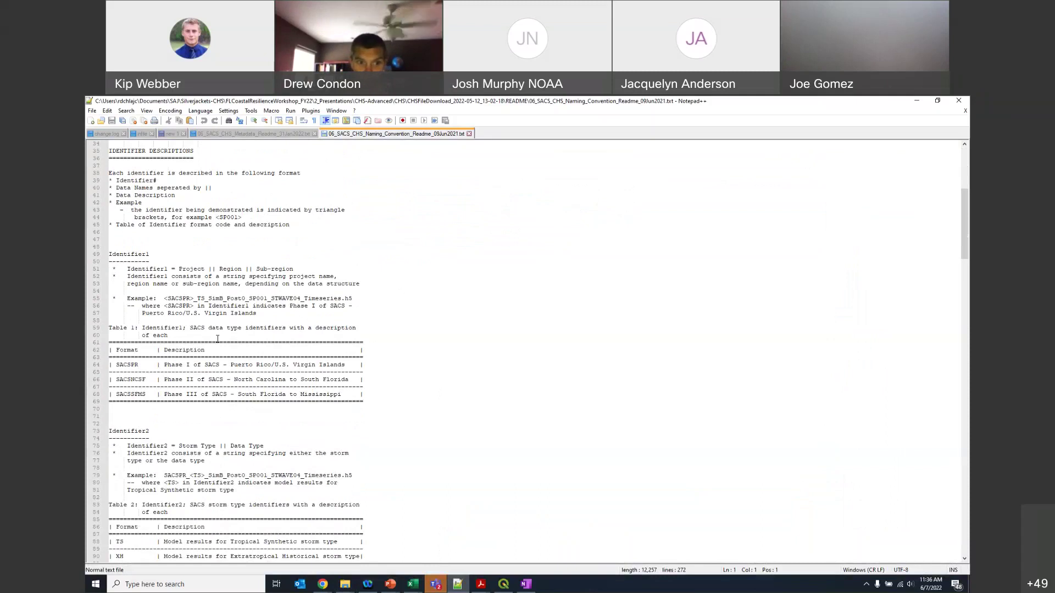
{"action": "scroll", "coordinate": [218, 339], "scroll_direction": "down", "scroll_amount": 2}
{"action": "scroll", "coordinate": [218, 339], "scroll_direction": "down", "scroll_amount": 2}
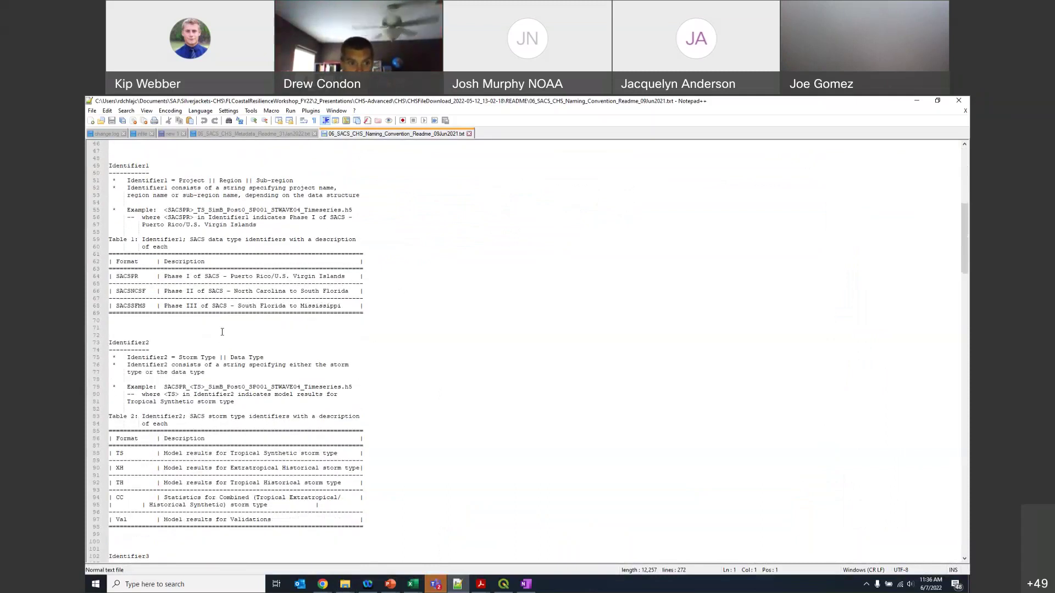
{"action": "scroll", "coordinate": [222, 332], "scroll_direction": "down", "scroll_amount": 2}
{"action": "scroll", "coordinate": [276, 384], "scroll_direction": "down", "scroll_amount": 2}
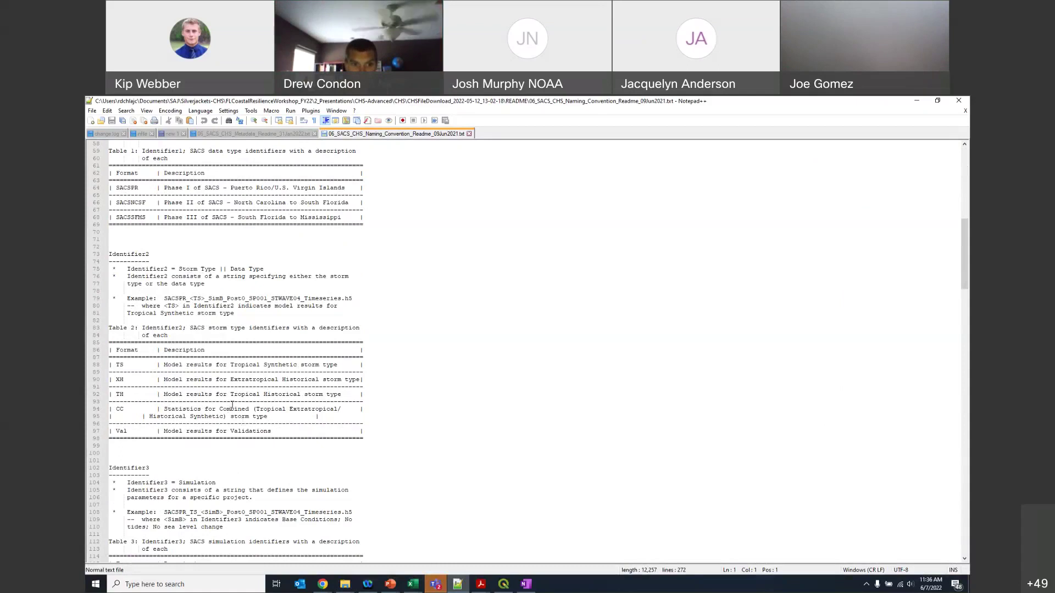
Step: Examine the Identifier3 simulation and Identifier4 post-processing tables, highlighting the Post96RT row
{"action": "scroll", "coordinate": [244, 444], "scroll_direction": "down", "scroll_amount": 9}
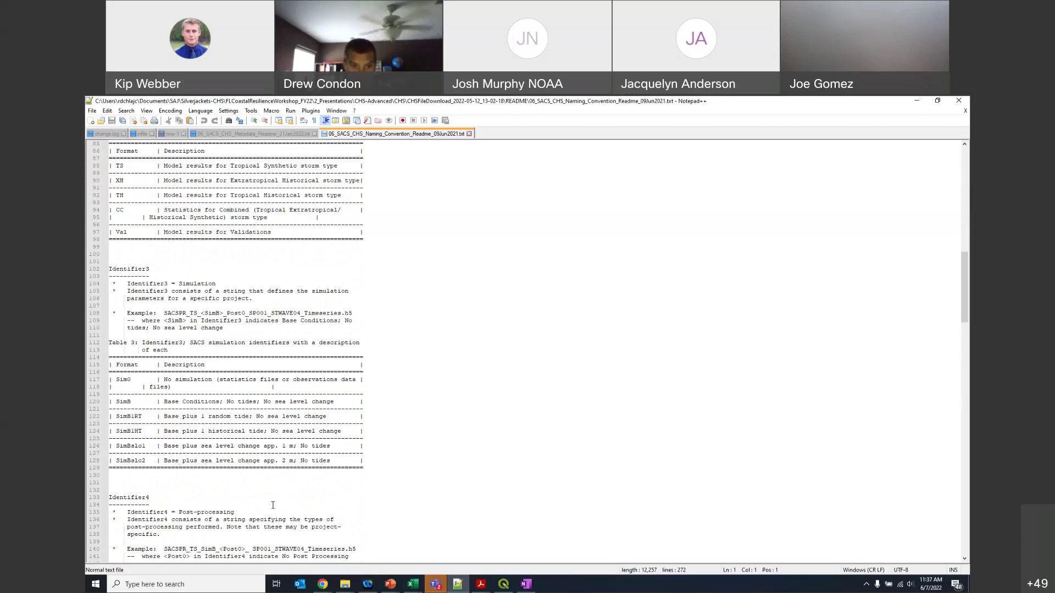
{"action": "scroll", "coordinate": [274, 499], "scroll_direction": "down", "scroll_amount": 3}
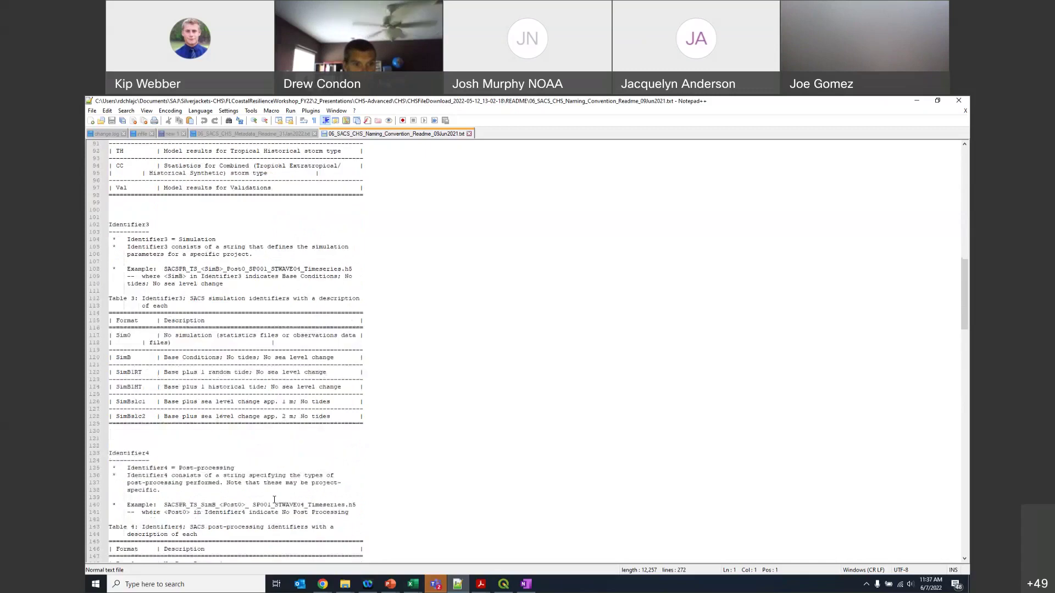
{"action": "scroll", "coordinate": [274, 499], "scroll_direction": "down", "scroll_amount": 9}
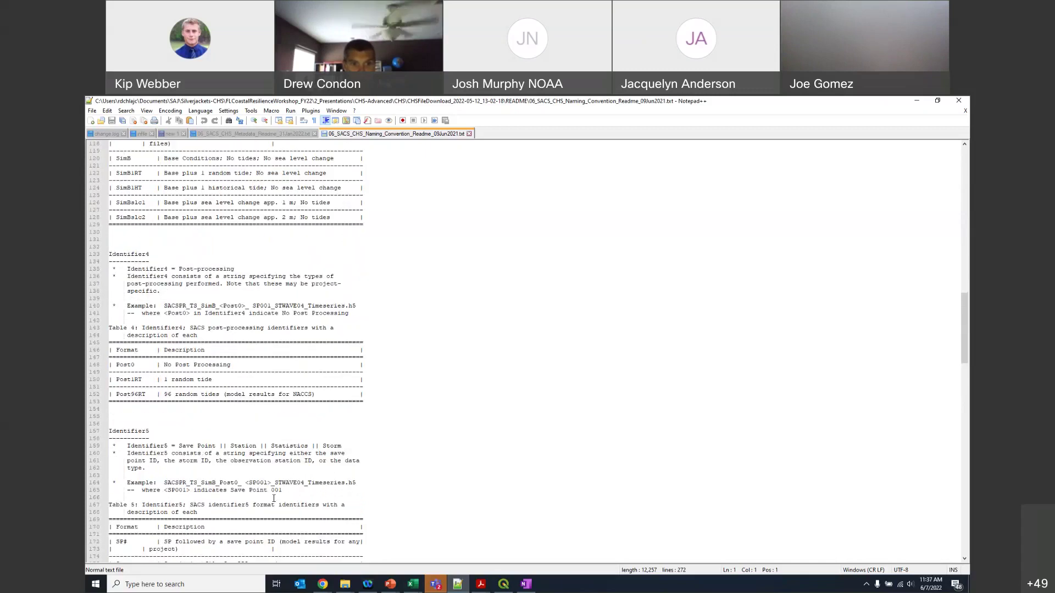
{"action": "scroll", "coordinate": [274, 498], "scroll_direction": "down", "scroll_amount": 1}
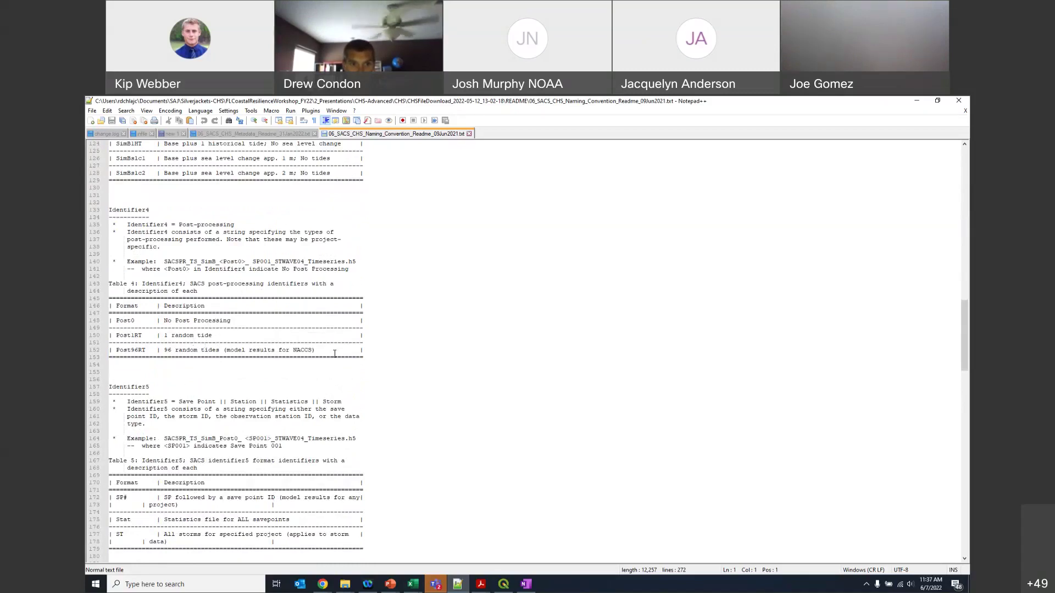
{"action": "left_click_drag", "start_coordinate": [332, 353], "coordinate": [222, 342]}
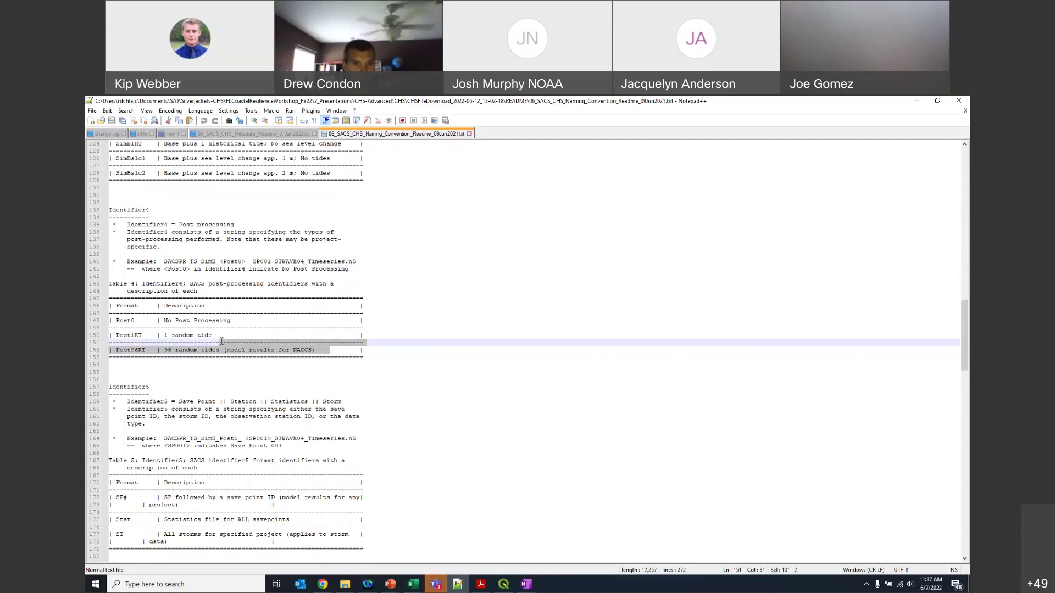
{"action": "left_click", "coordinate": [268, 371]}
Step: Read the Identifier5, Identifier6 and Identifier7 tables and the file extensions table to the end of the naming convention readme
{"action": "scroll", "coordinate": [268, 423], "scroll_direction": "down", "scroll_amount": 7}
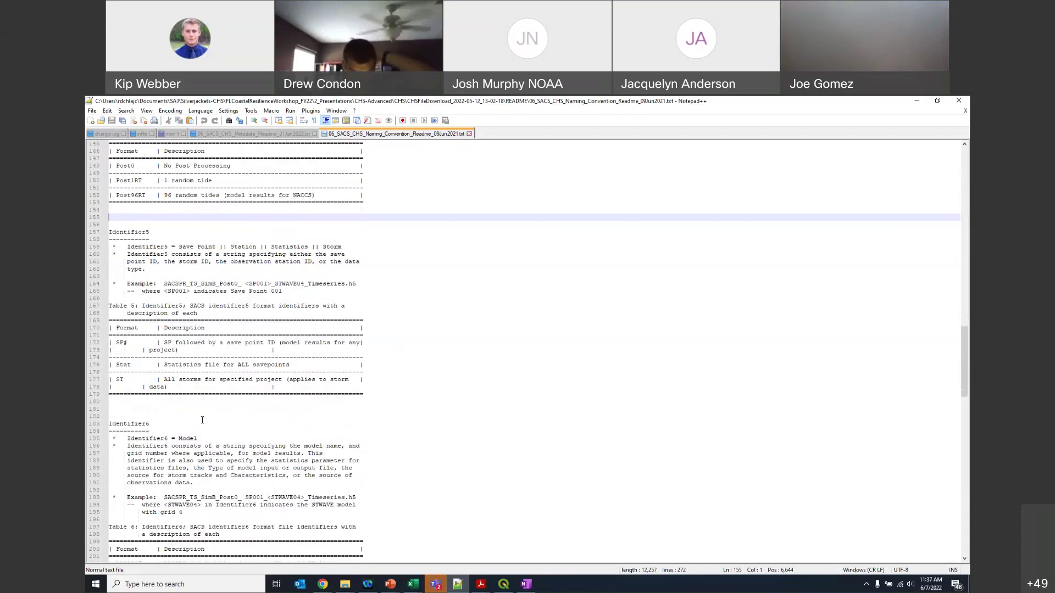
{"action": "scroll", "coordinate": [205, 420], "scroll_direction": "down", "scroll_amount": 9}
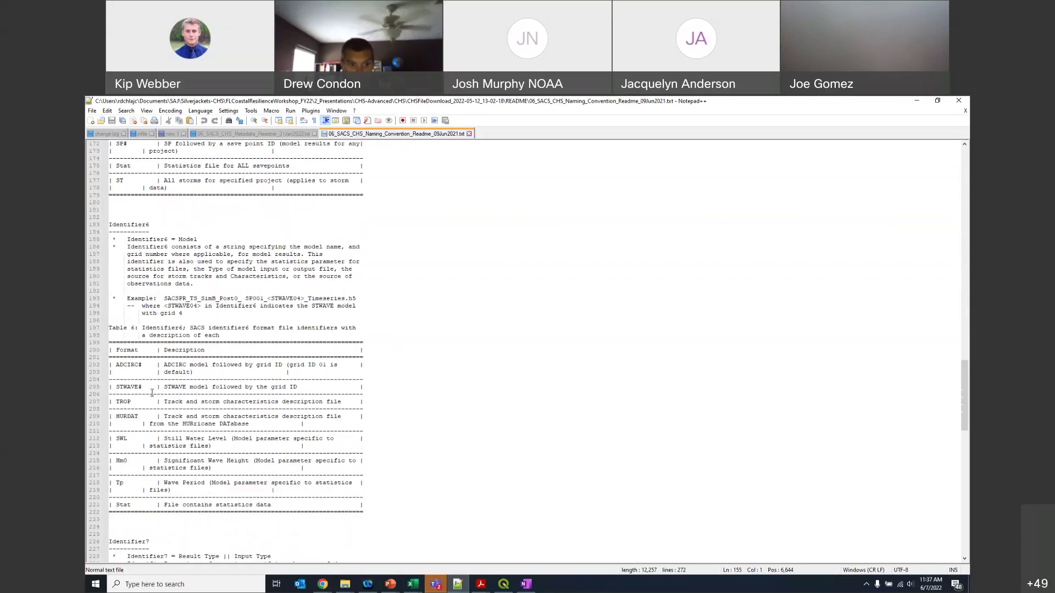
{"action": "scroll", "coordinate": [150, 392], "scroll_direction": "down", "scroll_amount": 7}
{"action": "scroll", "coordinate": [152, 392], "scroll_direction": "down", "scroll_amount": 3}
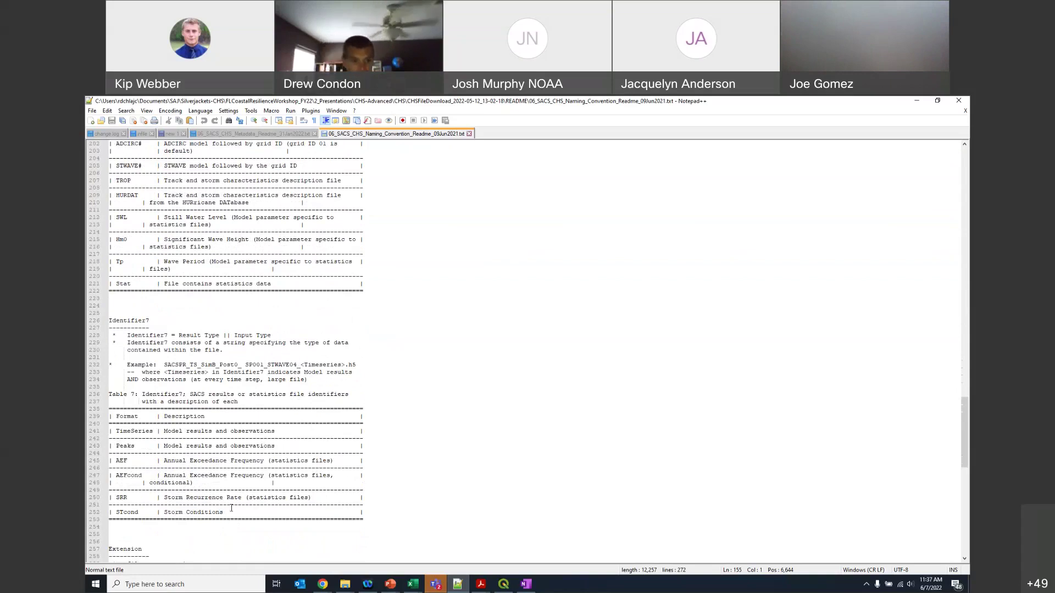
{"action": "left_click_drag", "start_coordinate": [242, 518], "coordinate": [120, 491]}
{"action": "left_click", "coordinate": [256, 553]}
{"action": "scroll", "coordinate": [248, 540], "scroll_direction": "down", "scroll_amount": 3}
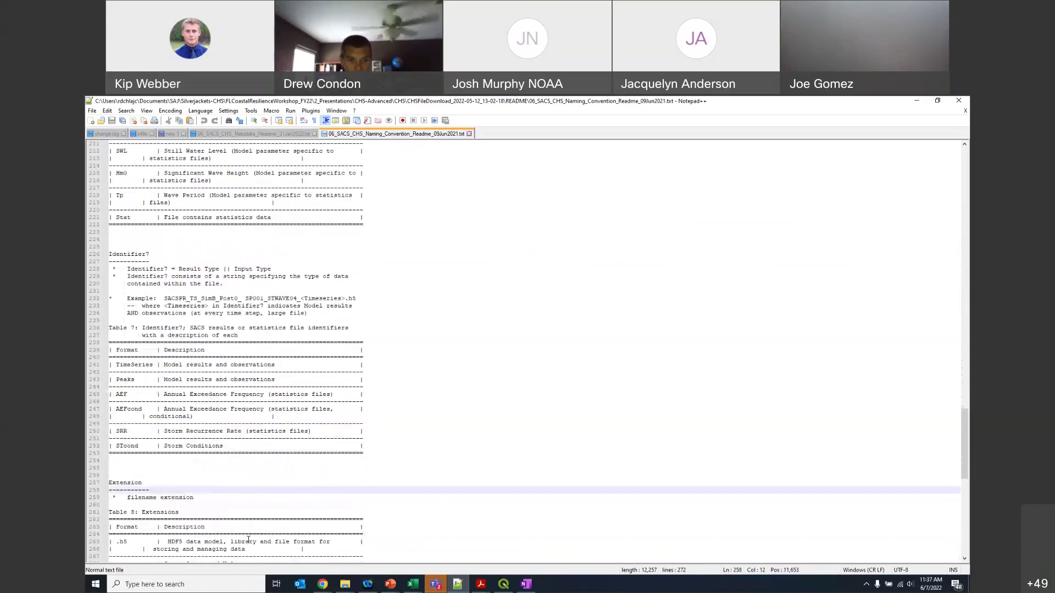
{"action": "scroll", "coordinate": [249, 541], "scroll_direction": "down", "scroll_amount": 3}
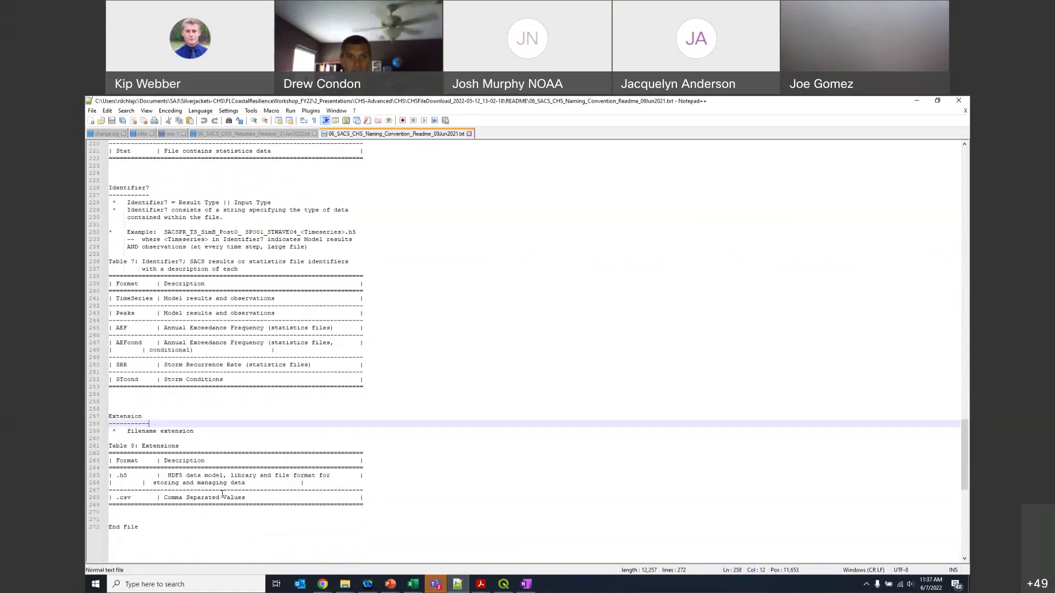
Step: Switch to the 06_SACS_CHS_Metadata_Readme_31Jan2022 file and briefly check the README folder's file list in File Explorer
{"action": "left_click", "coordinate": [250, 135]}
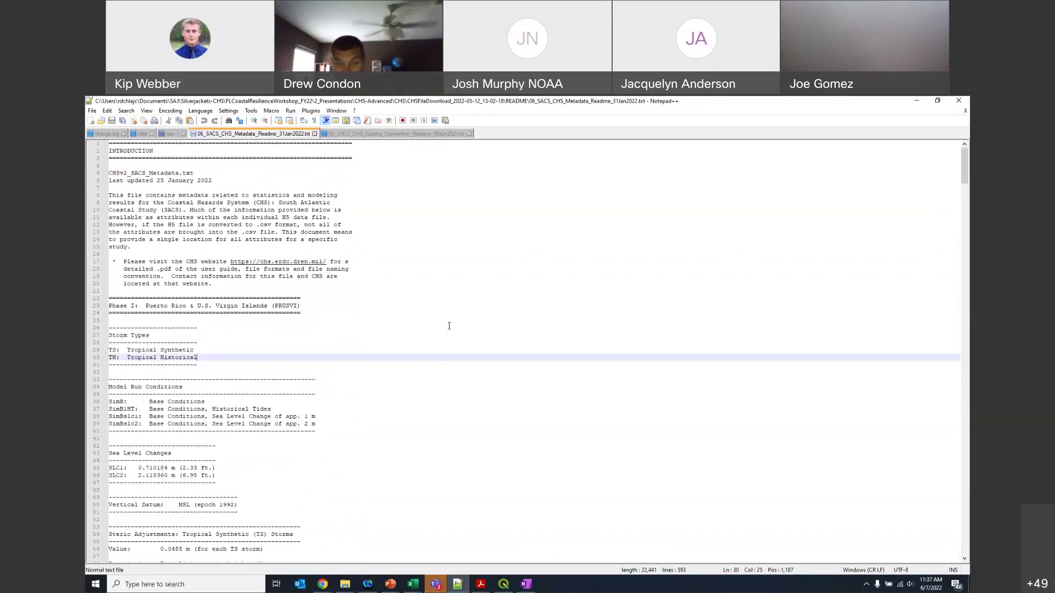
{"action": "left_click", "coordinate": [345, 584]}
{"action": "left_click", "coordinate": [296, 547]}
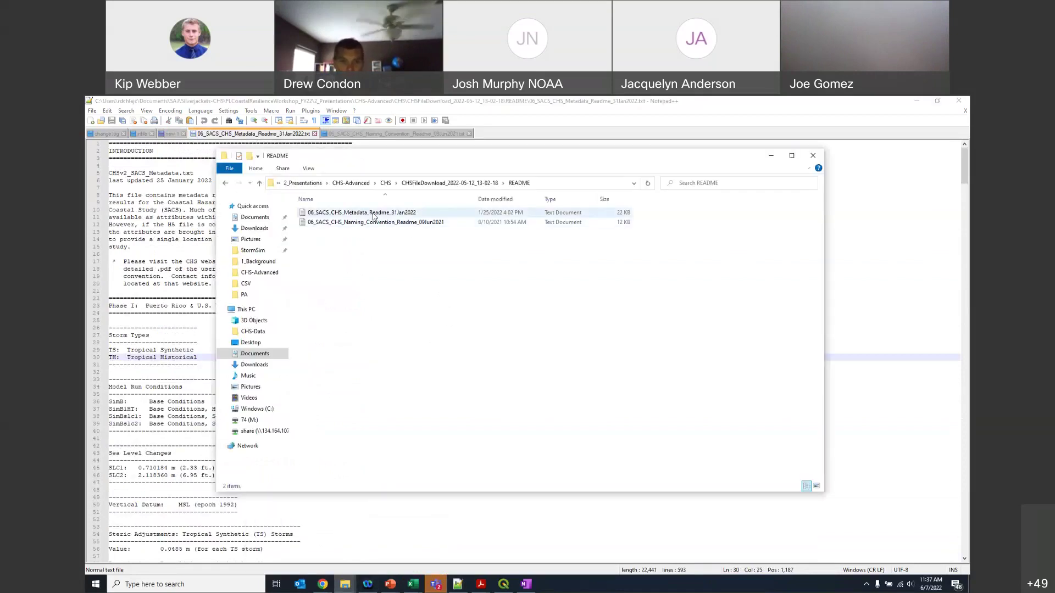
{"action": "left_click", "coordinate": [772, 157]}
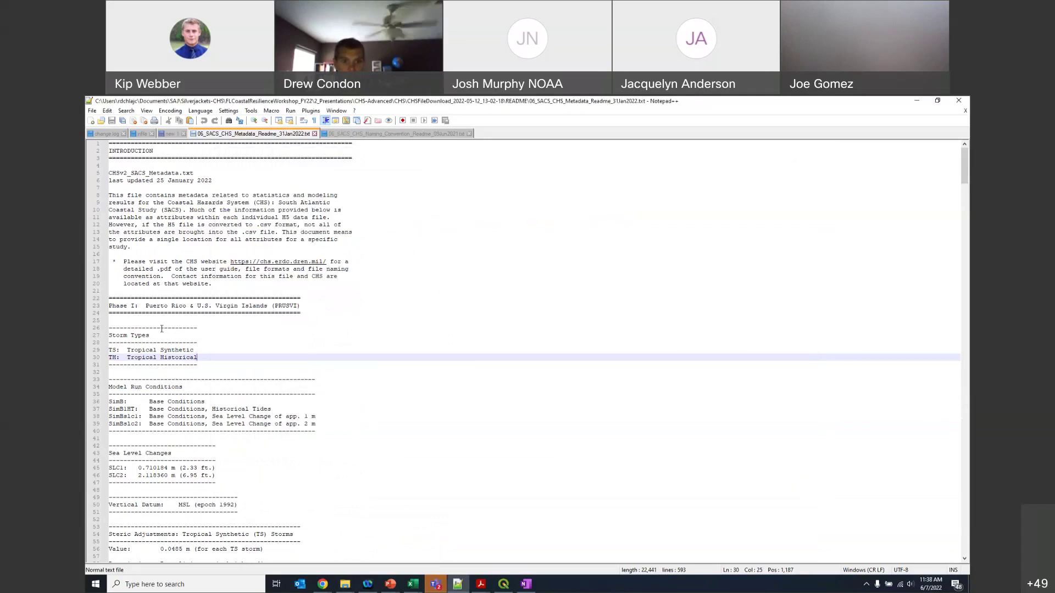
Step: Examine the metadata readme's Phase I and Phase II sections: storm types, run conditions, sea level changes, vertical datum, steric adjustments and STWAVE grid parameters
{"action": "scroll", "coordinate": [134, 312], "scroll_direction": "down", "scroll_amount": 20}
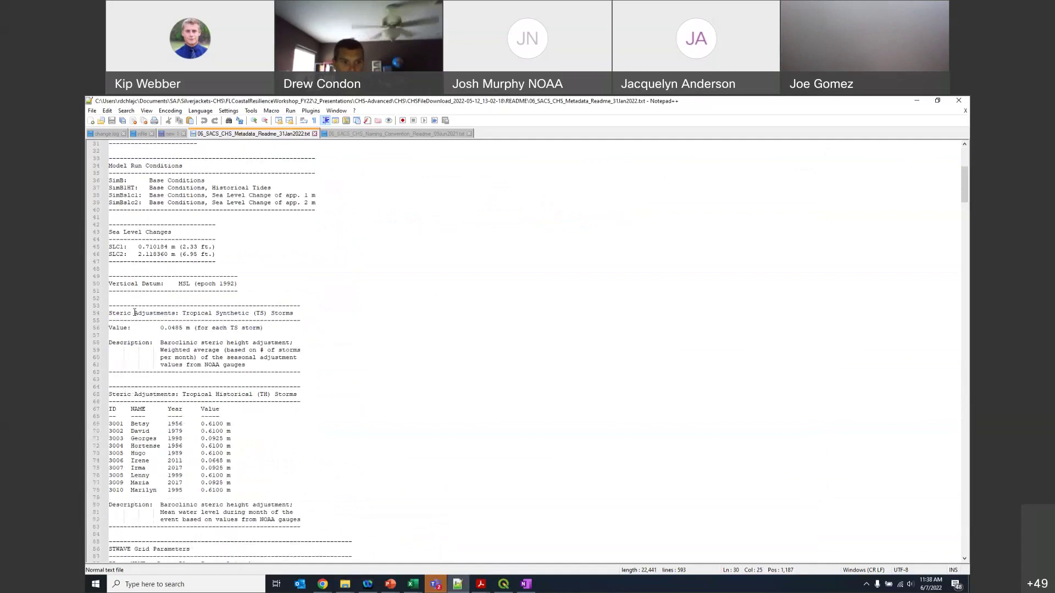
{"action": "scroll", "coordinate": [135, 316], "scroll_direction": "down", "scroll_amount": 13}
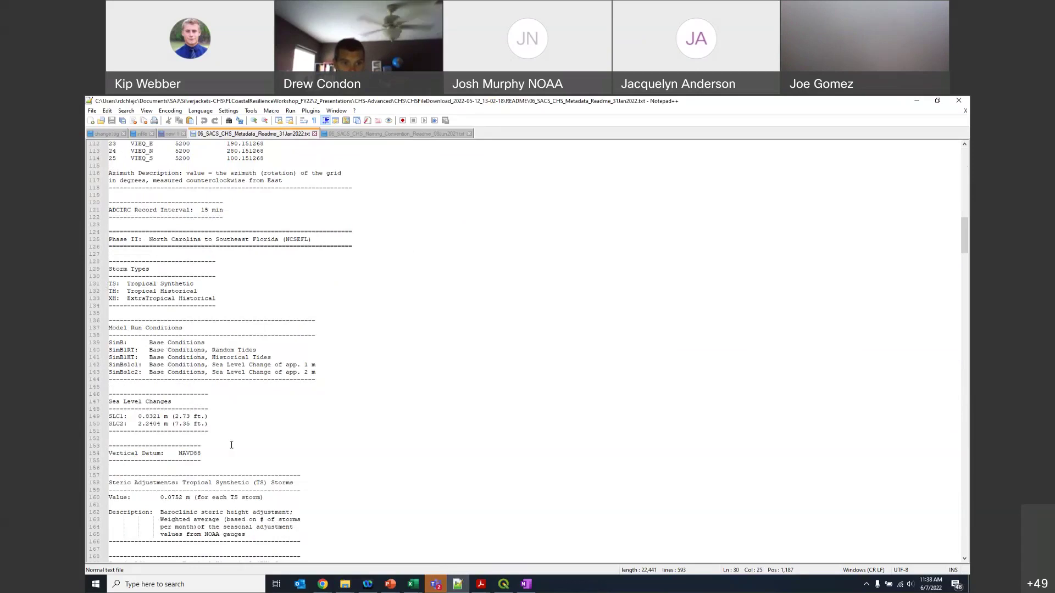
{"action": "scroll", "coordinate": [232, 445], "scroll_direction": "down", "scroll_amount": 3}
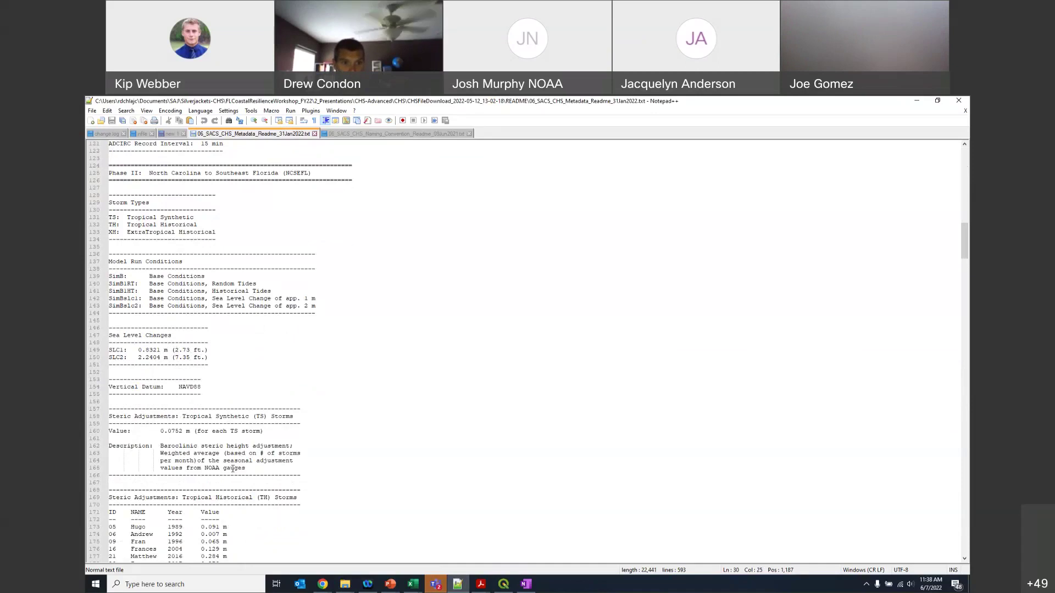
{"action": "scroll", "coordinate": [233, 469], "scroll_direction": "down", "scroll_amount": 4}
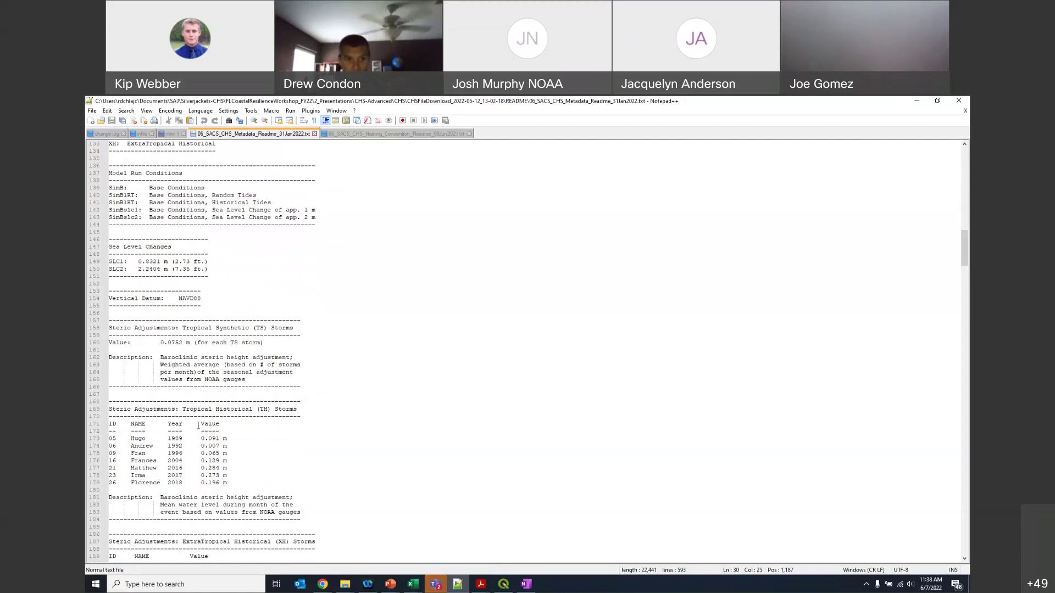
{"action": "scroll", "coordinate": [198, 426], "scroll_direction": "down", "scroll_amount": 3}
{"action": "scroll", "coordinate": [196, 425], "scroll_direction": "down", "scroll_amount": 2}
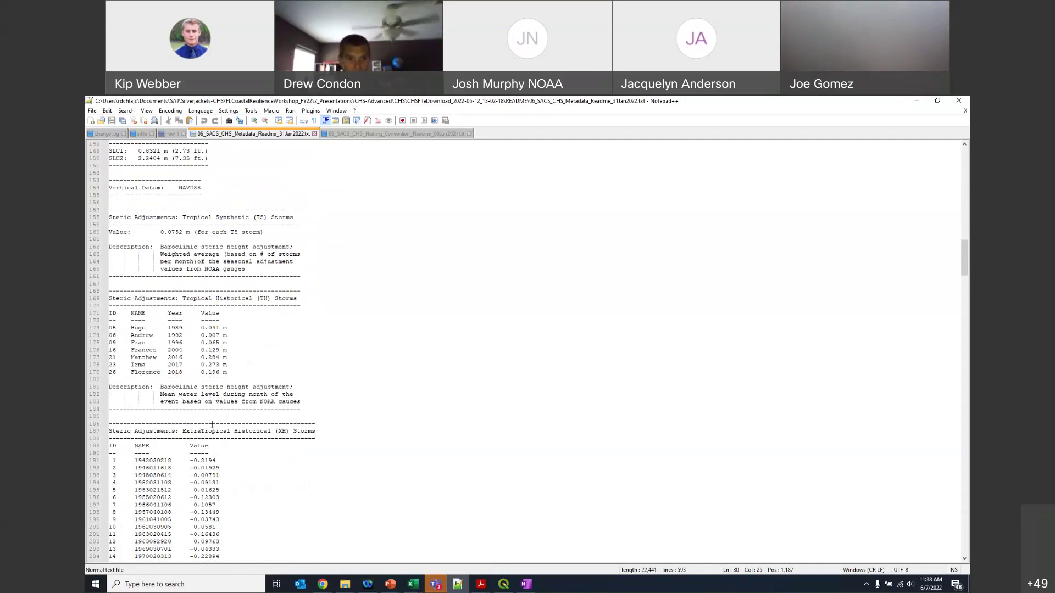
{"action": "scroll", "coordinate": [224, 412], "scroll_direction": "down", "scroll_amount": 5}
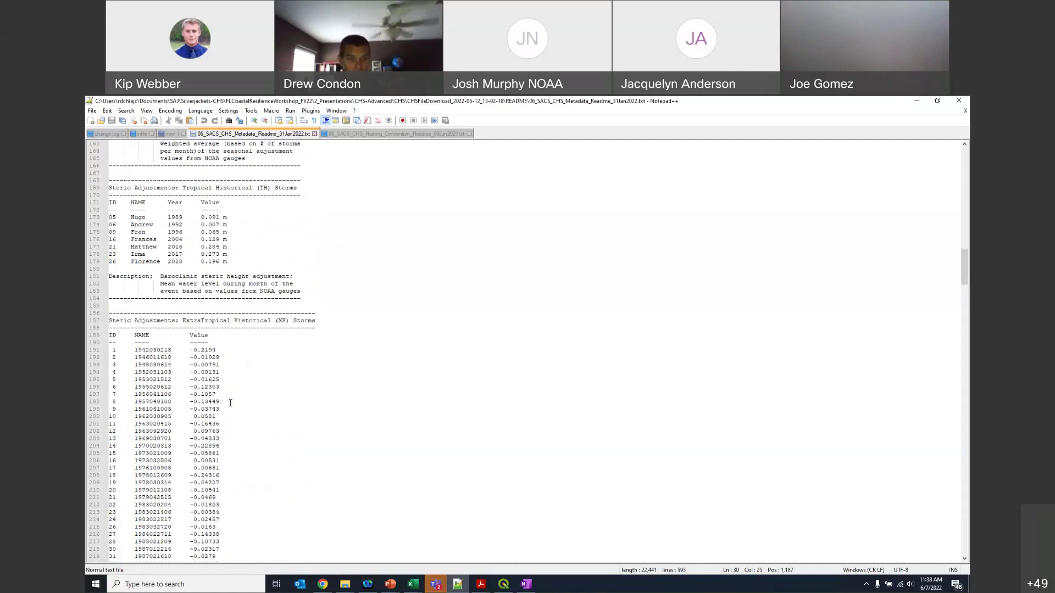
{"action": "scroll", "coordinate": [231, 403], "scroll_direction": "down", "scroll_amount": 20}
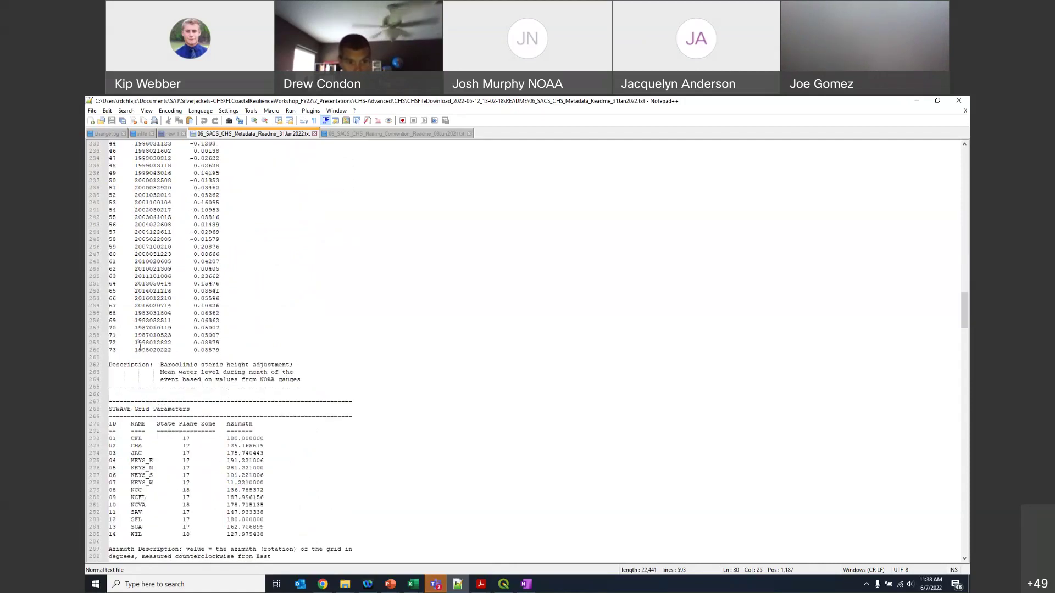
{"action": "scroll", "coordinate": [334, 430], "scroll_direction": "down", "scroll_amount": 6}
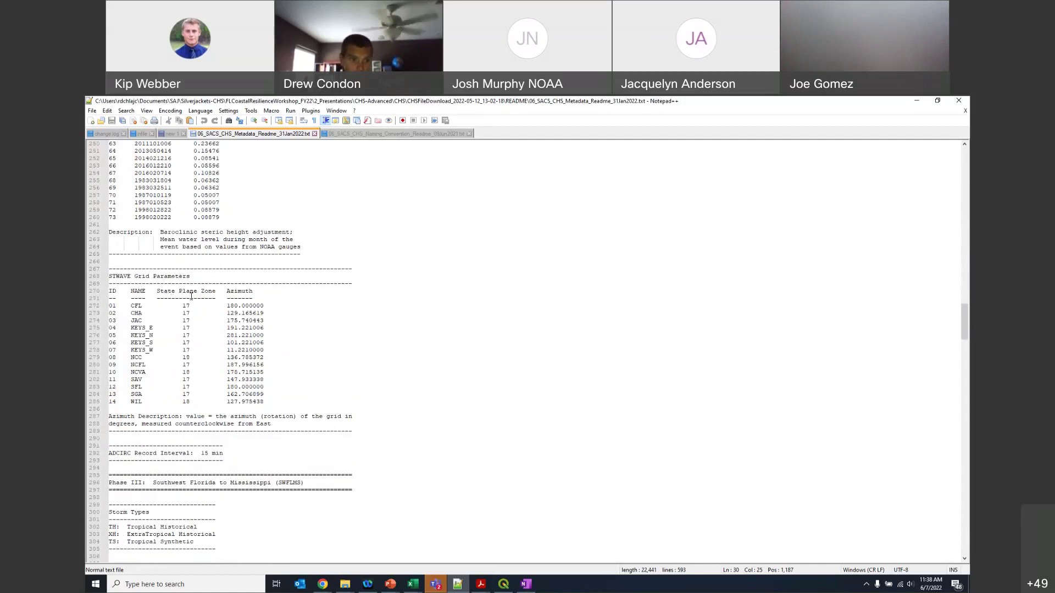
Step: Look through the Phase III Southwest Florida to Mississippi section's run conditions, sea level changes and steric adjustments
{"action": "scroll", "coordinate": [210, 388], "scroll_direction": "down", "scroll_amount": 11}
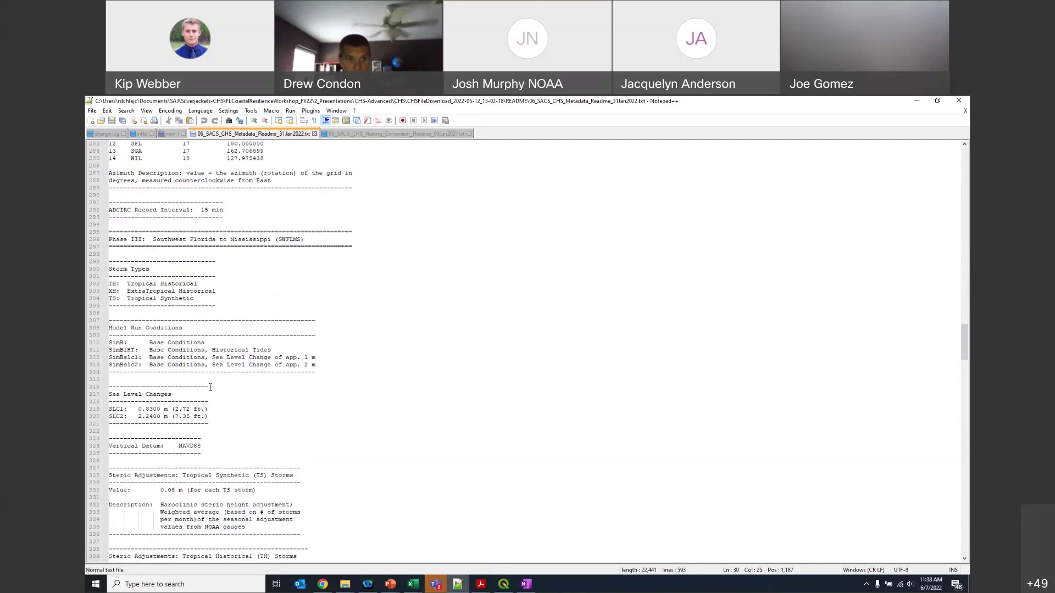
{"action": "scroll", "coordinate": [209, 387], "scroll_direction": "down", "scroll_amount": 2}
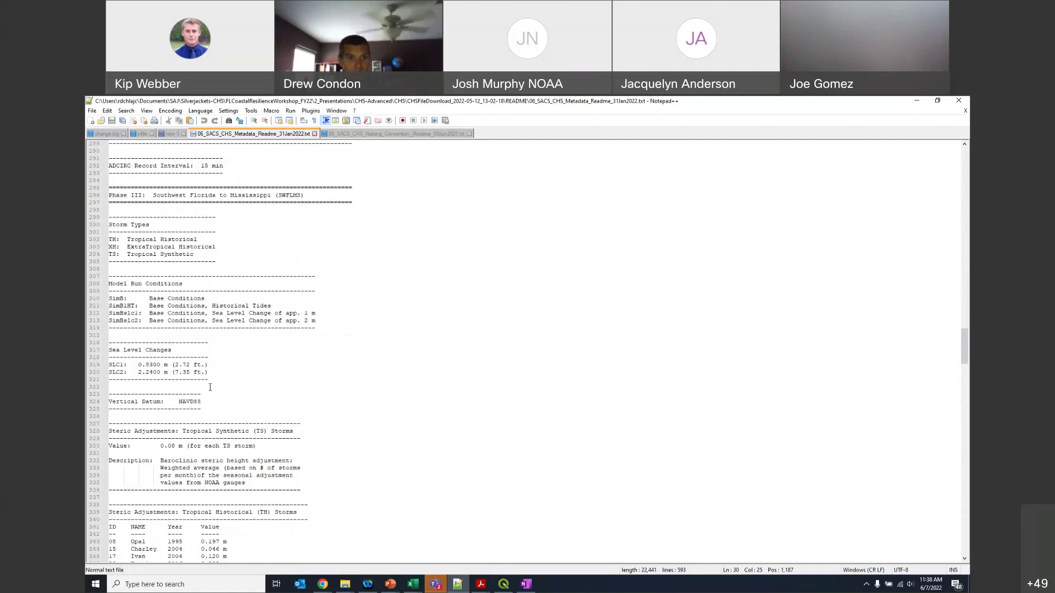
{"action": "scroll", "coordinate": [210, 388], "scroll_direction": "down", "scroll_amount": 6}
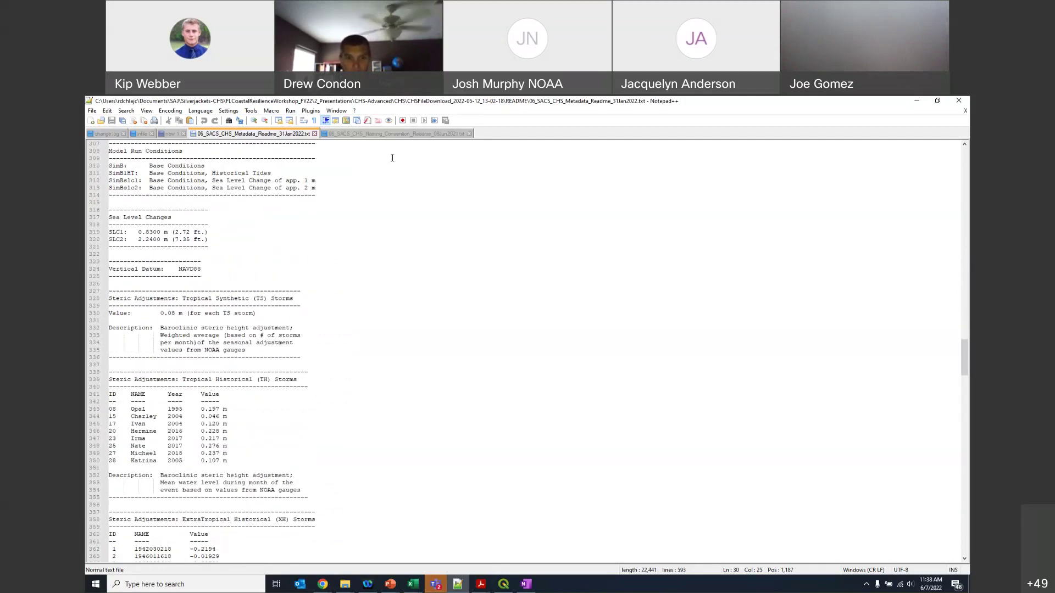
Step: Switch from the readme to File Explorer and open the PLOTS folder of the CHSFileDownload_2022-05-12_13-02-18 download
{"action": "left_click", "coordinate": [915, 101]}
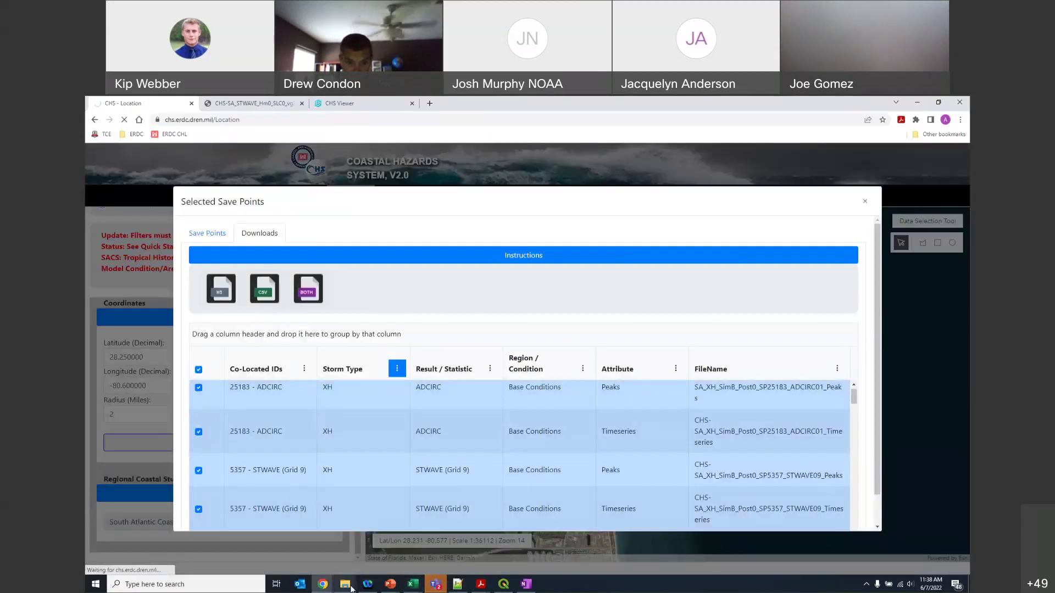
{"action": "mouse_move", "coordinate": [346, 584]}
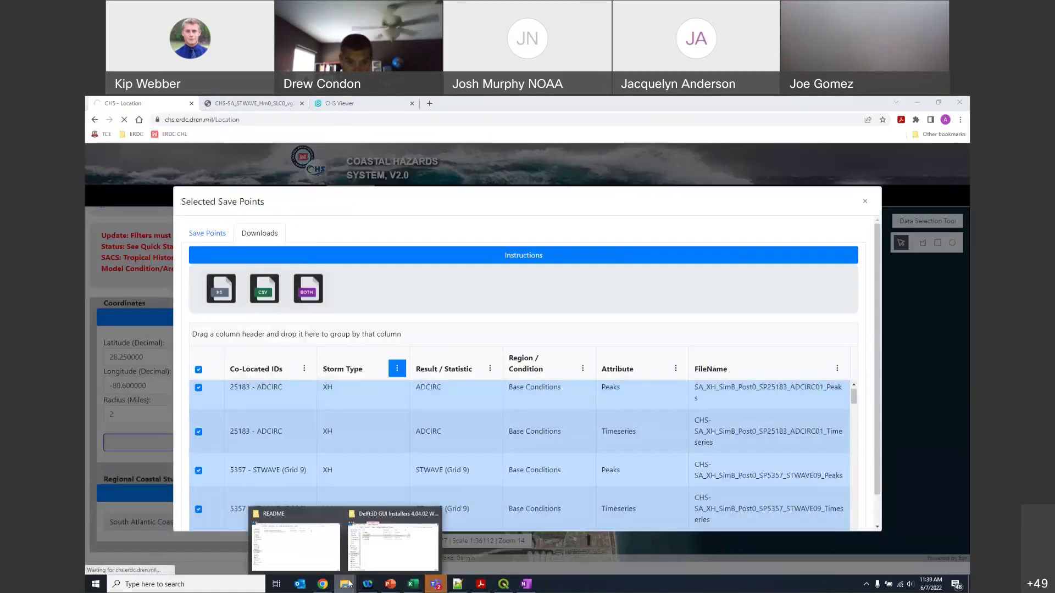
{"action": "left_click", "coordinate": [323, 557]}
{"action": "left_click", "coordinate": [456, 183]}
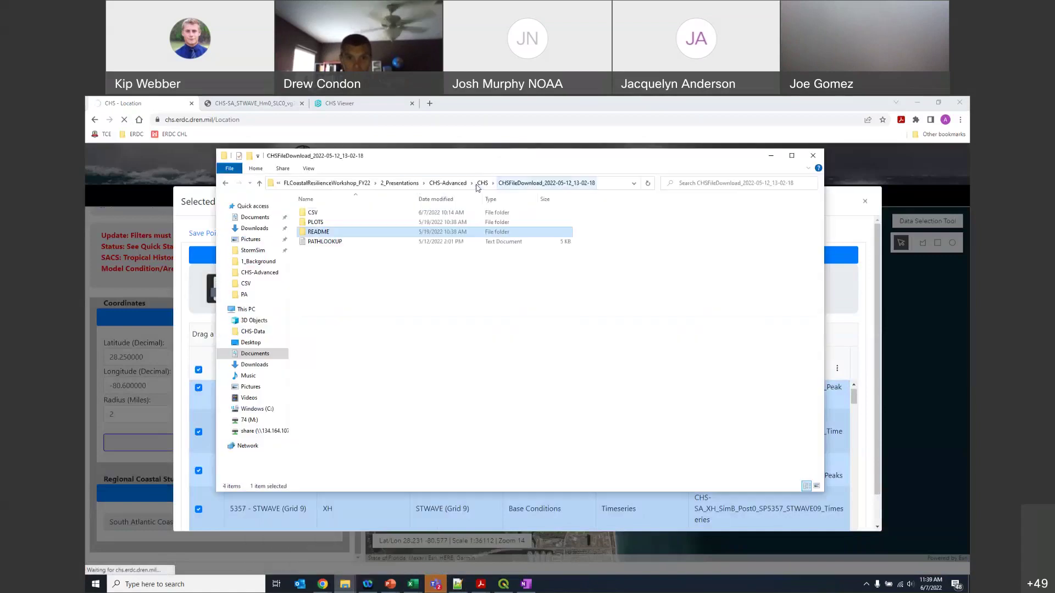
{"action": "double_click", "coordinate": [339, 224]}
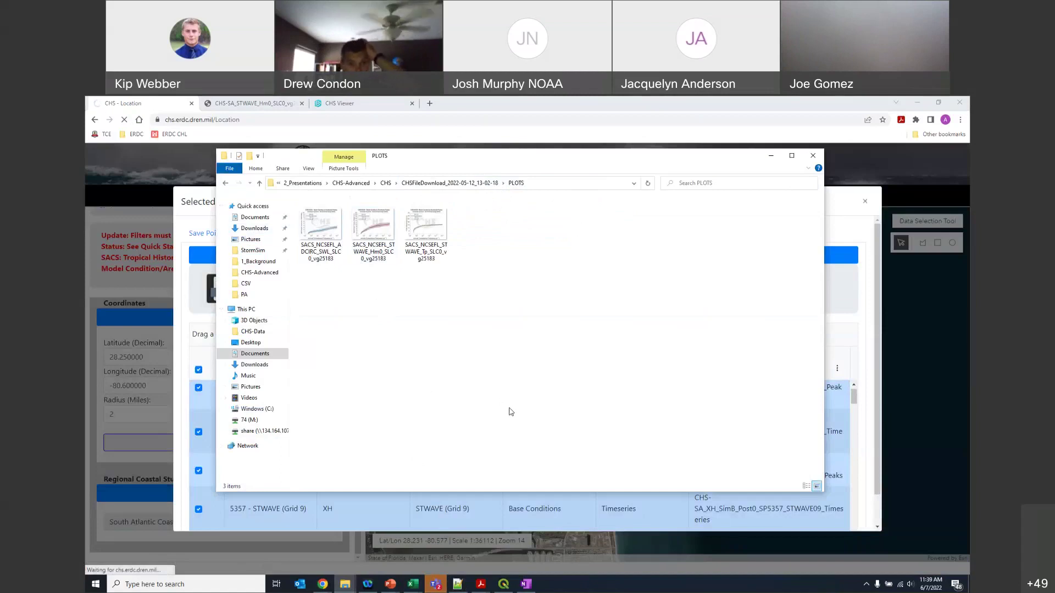
Step: View the SACS_NCSEFL_ADCIRC_SWL_SLC0_vg25183 still water level plot enlarged in Photos, and put it away again
{"action": "left_click", "coordinate": [322, 236]}
{"action": "double_click", "coordinate": [322, 237]}
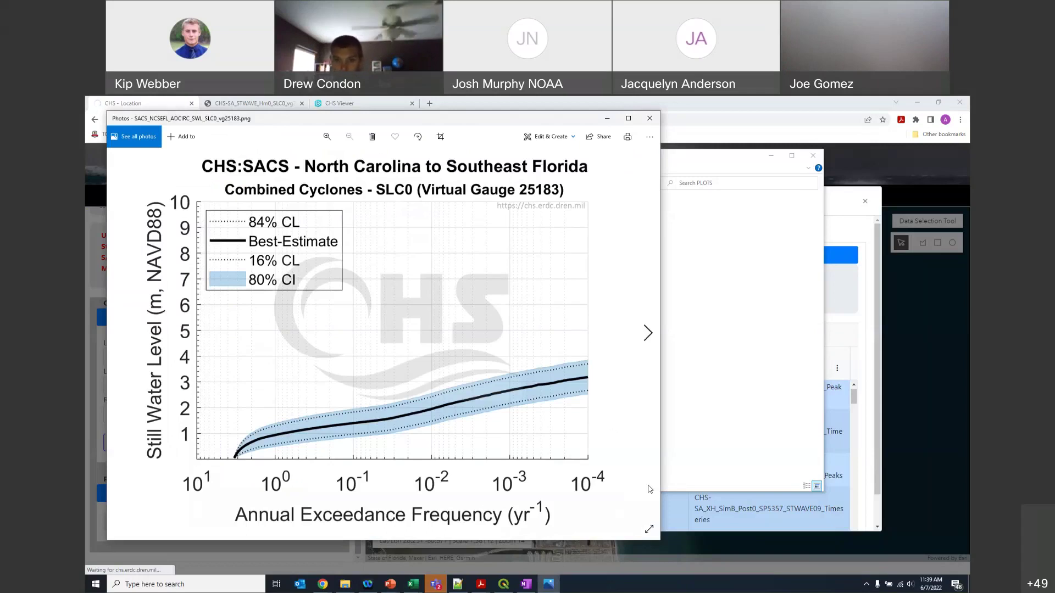
{"action": "left_click", "coordinate": [629, 118]}
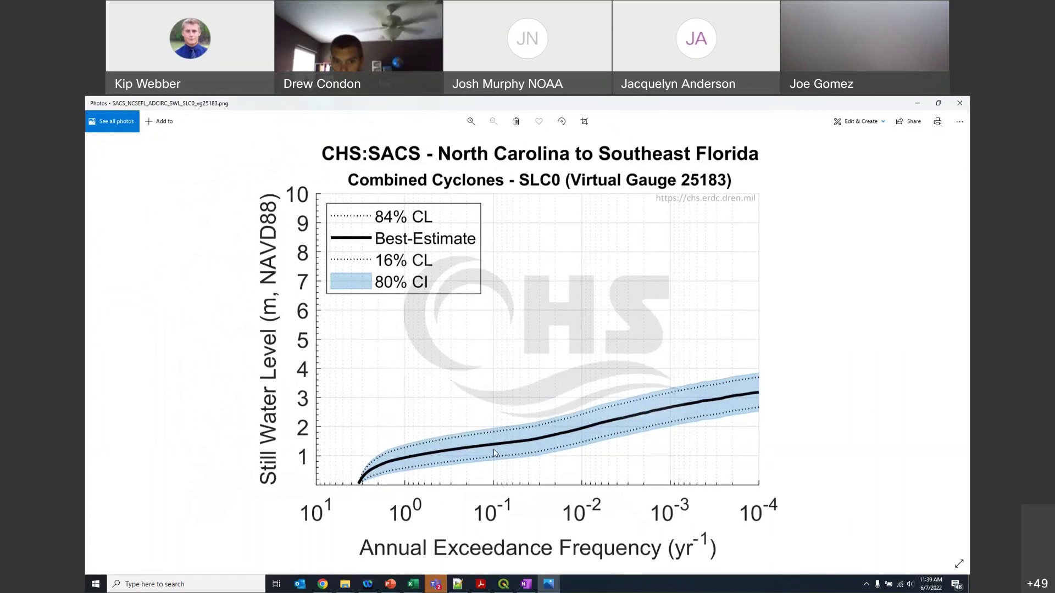
{"action": "left_click", "coordinate": [917, 105]}
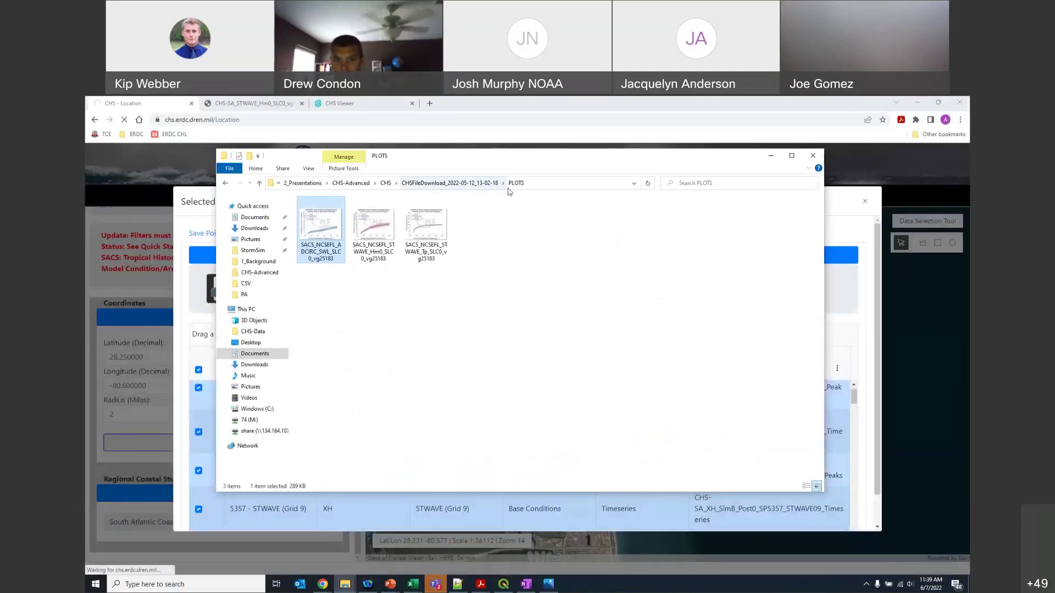
Step: Open the download's CSV folder, look over its file list and select SACSNCSEFL_CC_SimB_Post_SP25183_Stat_AEF
{"action": "left_click", "coordinate": [477, 185]}
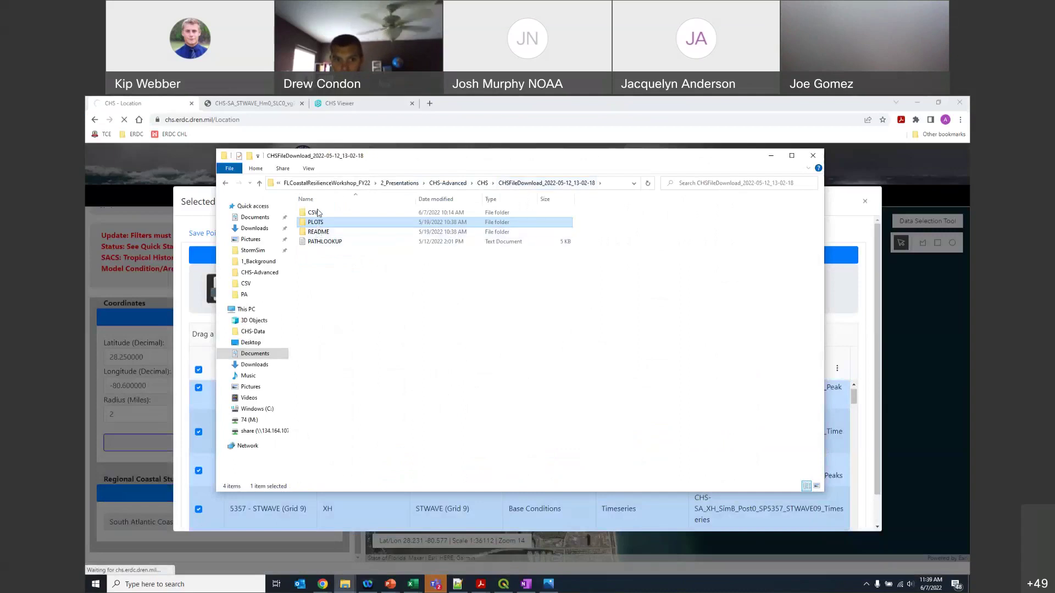
{"action": "left_click", "coordinate": [318, 216]}
{"action": "double_click", "coordinate": [319, 216]}
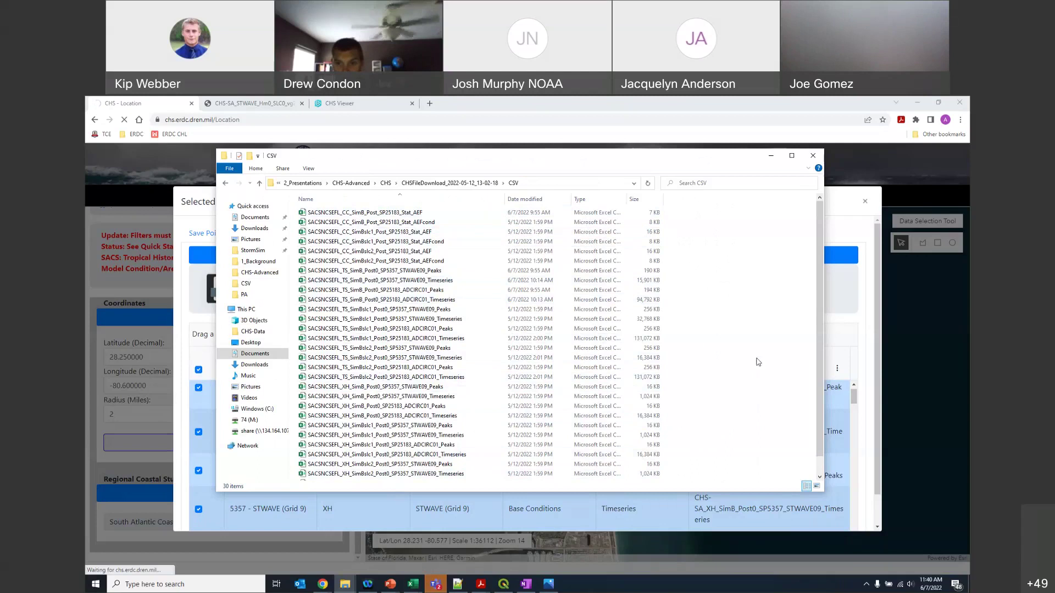
{"action": "left_click_drag", "start_coordinate": [821, 317], "coordinate": [818, 420]}
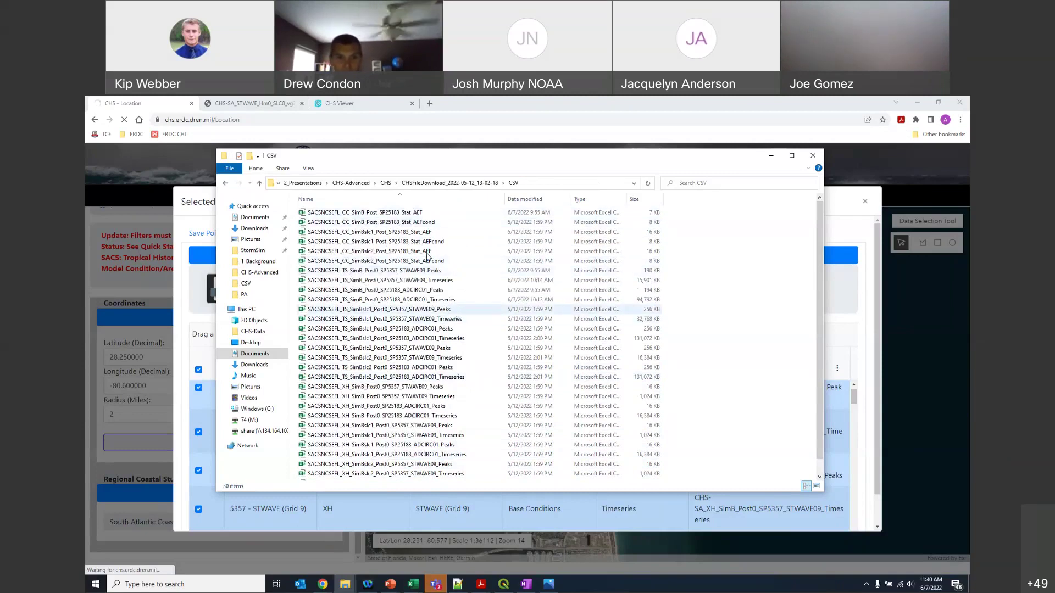
{"action": "left_click", "coordinate": [414, 218]}
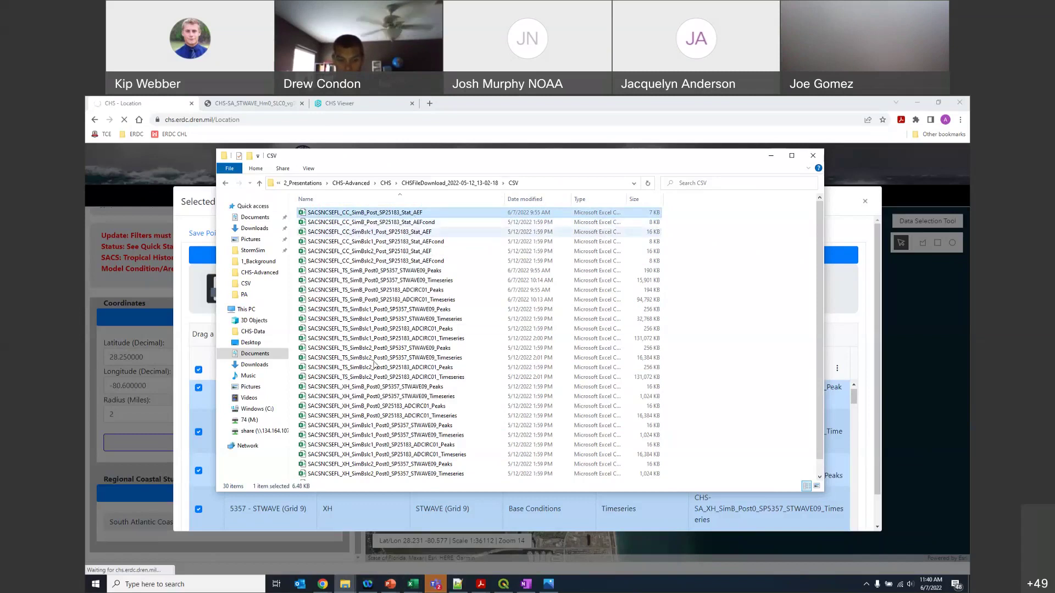
Step: Switch to the SACSNCSEFL_CC_SimB_Post_SP25183_Stat_AEF workbook in Excel, enlarge its window and skim through the table
{"action": "mouse_move", "coordinate": [411, 587]}
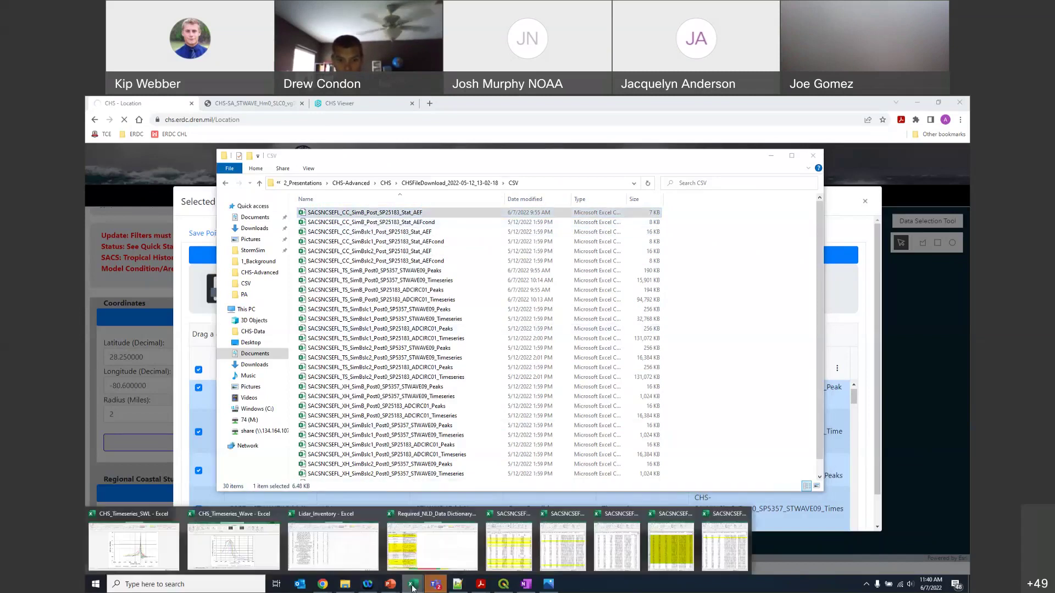
{"action": "left_click", "coordinate": [529, 570]}
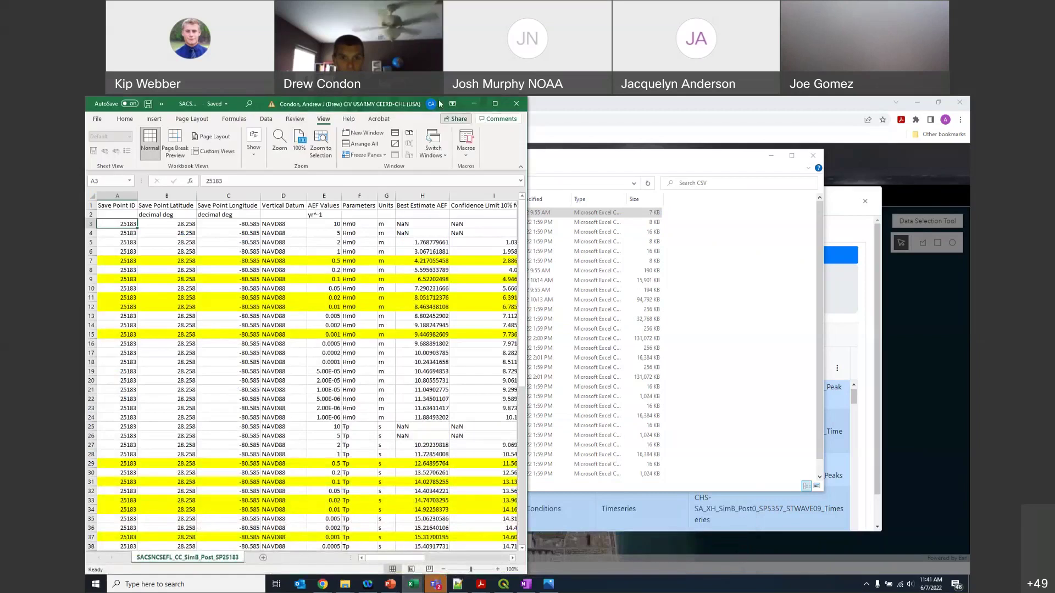
{"action": "double_click", "coordinate": [377, 107]}
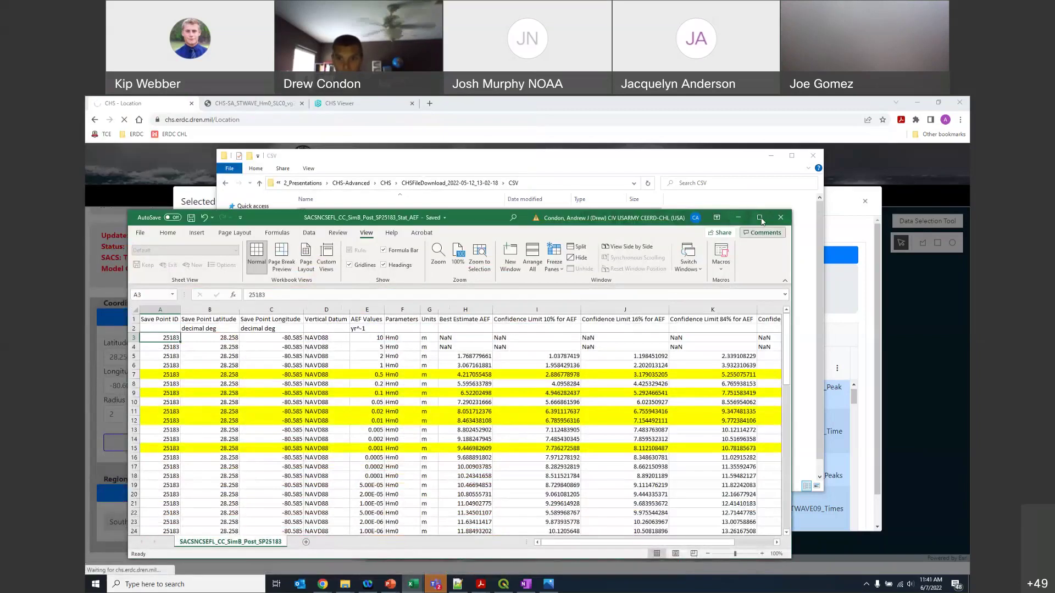
{"action": "left_click", "coordinate": [760, 219]}
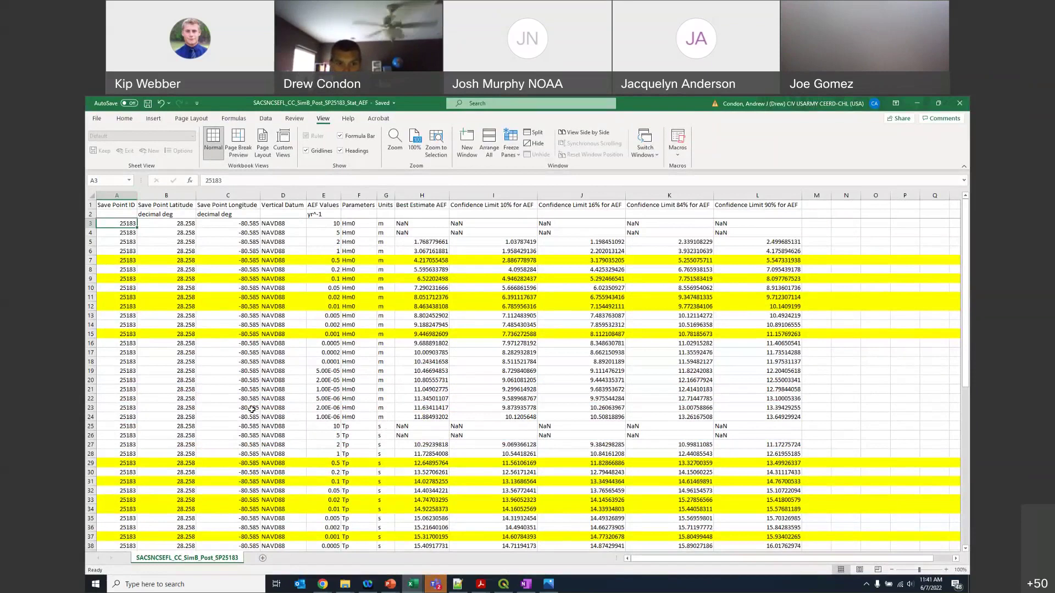
{"action": "scroll", "coordinate": [290, 467], "scroll_direction": "down", "scroll_amount": 5}
{"action": "scroll", "coordinate": [351, 509], "scroll_direction": "up", "scroll_amount": 5}
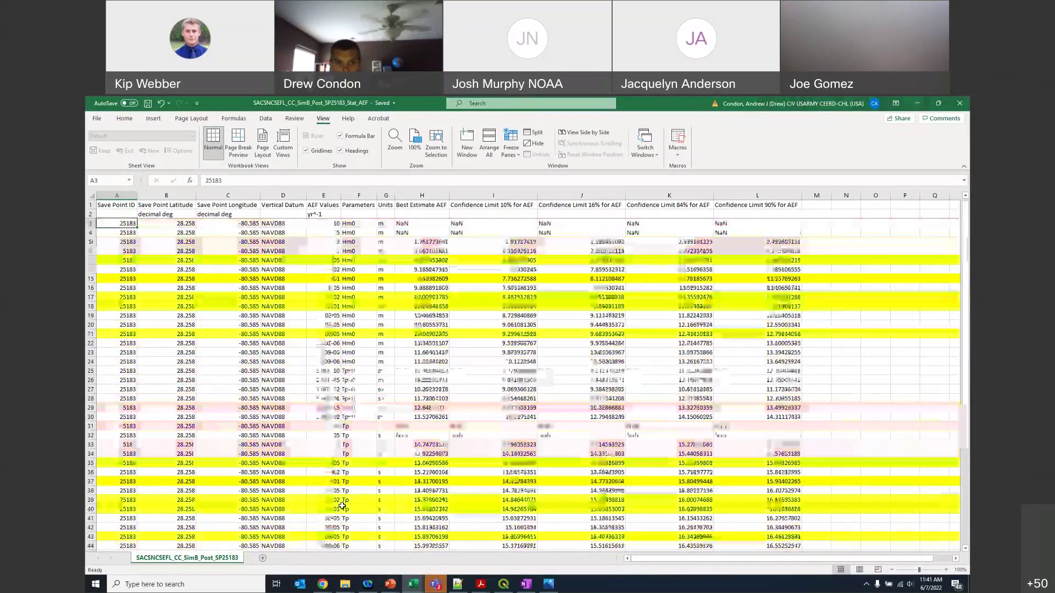
Step: Examine the AEF Values and Best Estimate AEF columns and the Hm0 frequencies 0.02, 0.01 and 0.001
{"action": "left_click", "coordinate": [325, 193]}
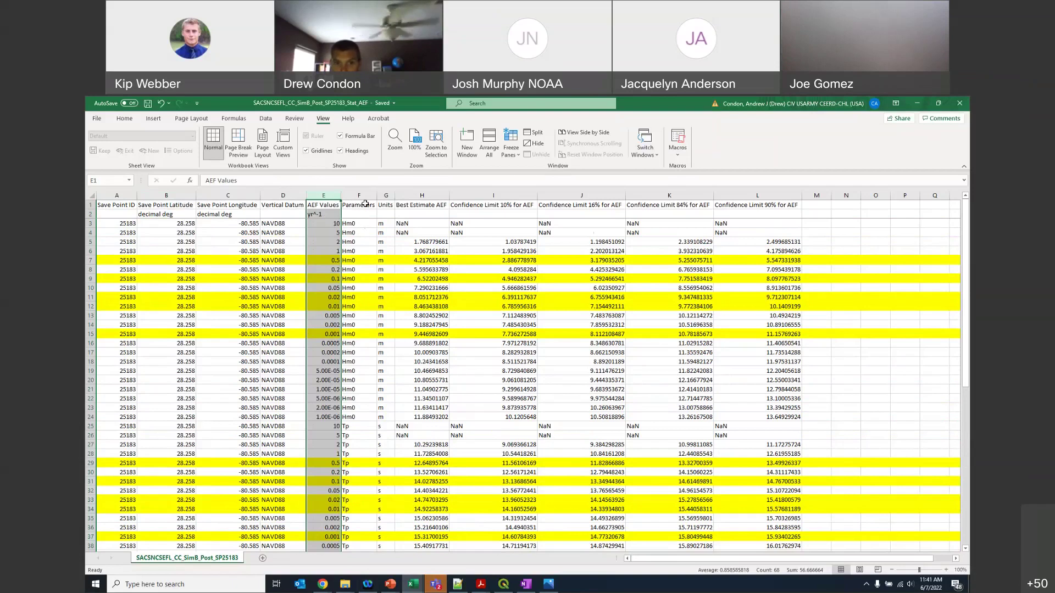
{"action": "left_click", "coordinate": [426, 194]}
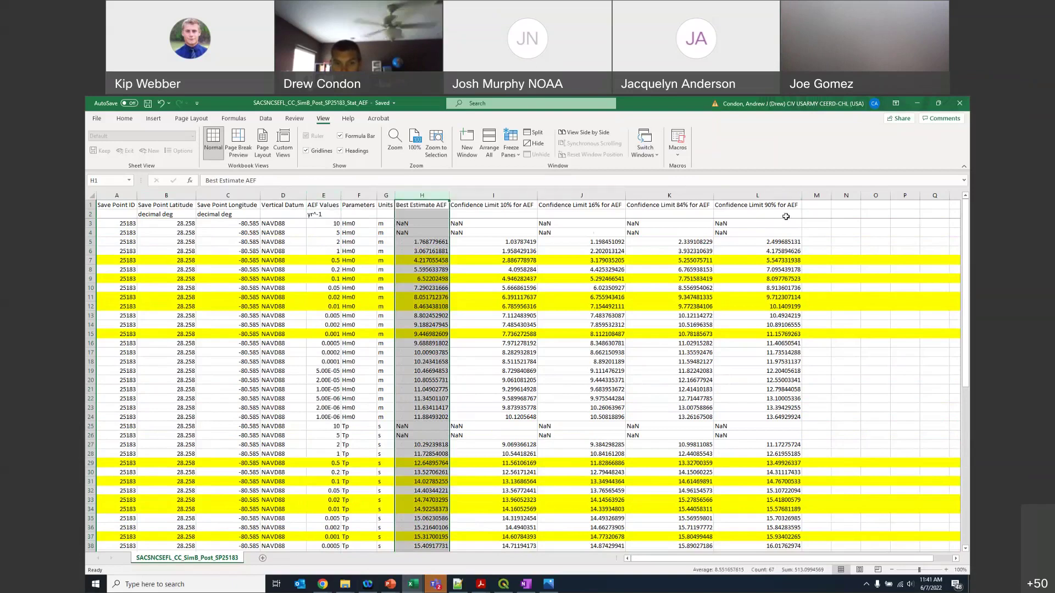
{"action": "left_click", "coordinate": [324, 196]}
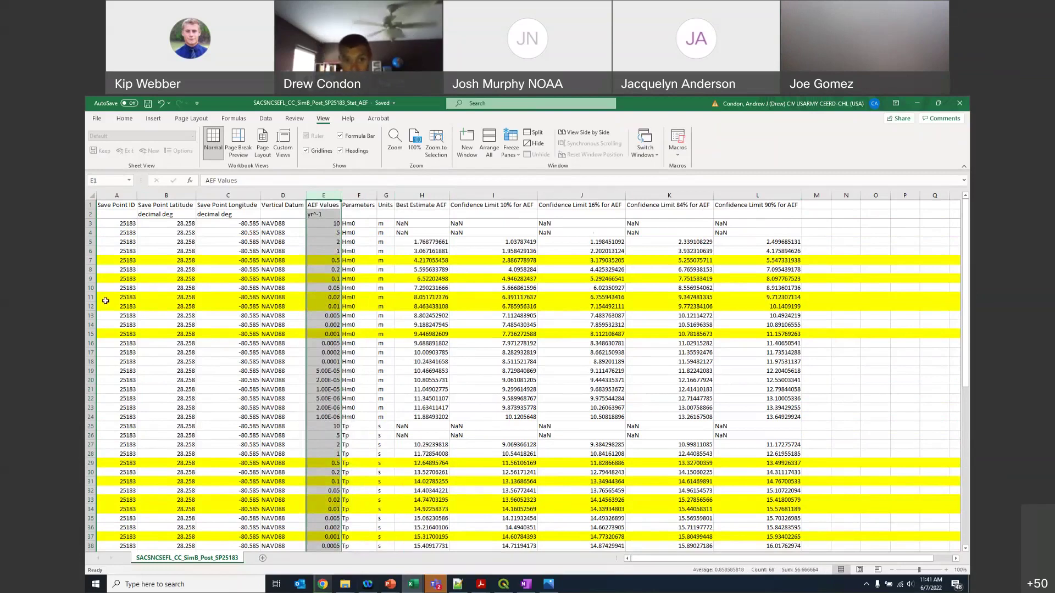
{"action": "left_click", "coordinate": [321, 297]}
{"action": "left_click", "coordinate": [326, 308]}
{"action": "left_click", "coordinate": [326, 335]}
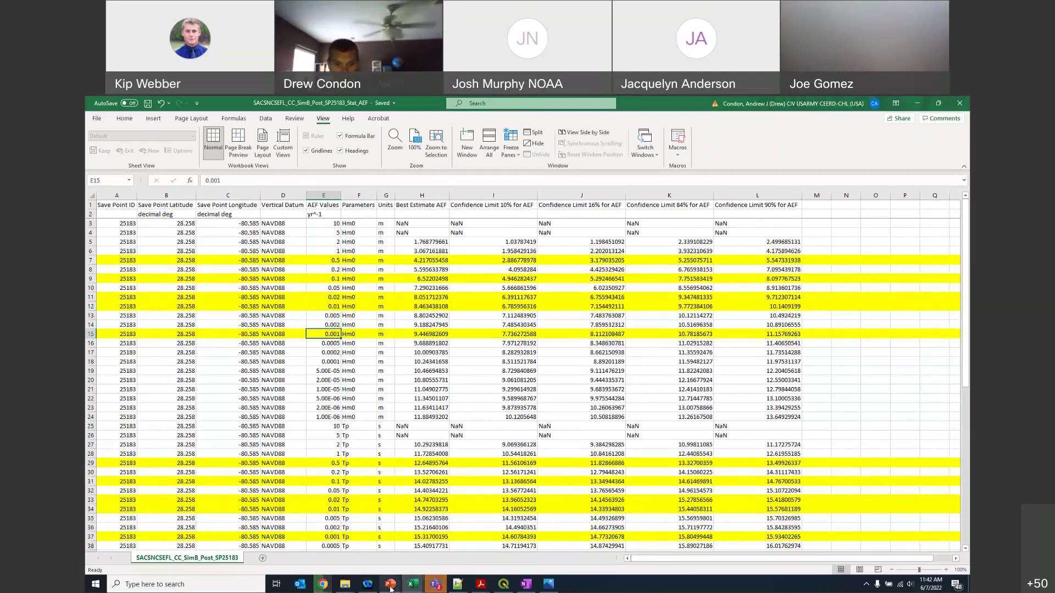
Step: Switch to the SilverJackets_CHS-Advanced-Final slide show in PowerPoint and advance from Step 3 to the Step 11 table on slide 31
{"action": "mouse_move", "coordinate": [390, 588]}
{"action": "left_click", "coordinate": [291, 541]}
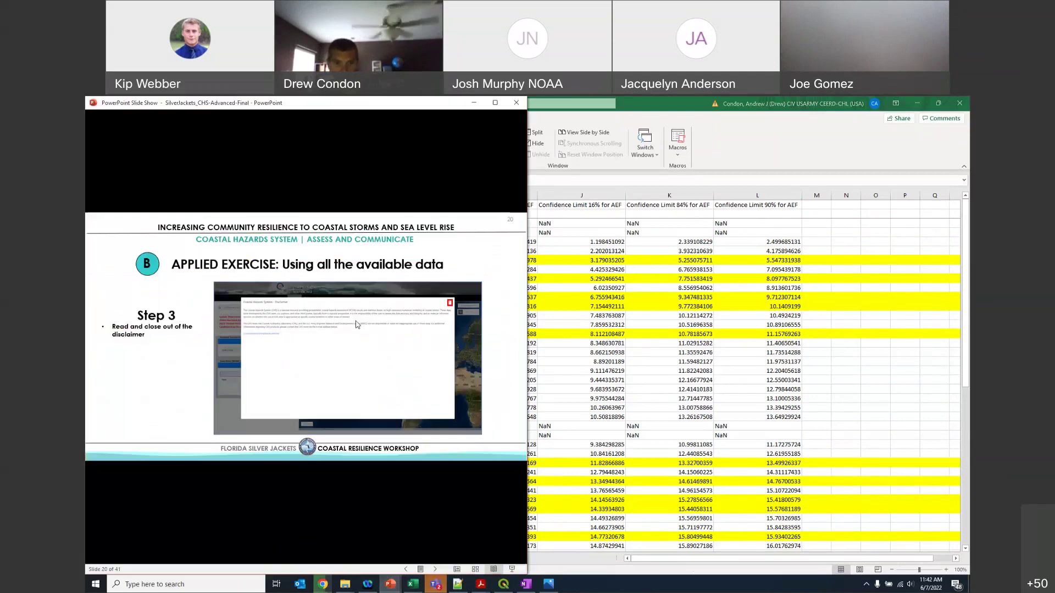
{"action": "left_click", "coordinate": [351, 394]}
{"action": "left_click", "coordinate": [352, 395]}
{"action": "left_click", "coordinate": [351, 394]}
{"action": "left_click", "coordinate": [351, 395]}
{"action": "left_click", "coordinate": [351, 395]}
{"action": "left_click", "coordinate": [351, 394]}
{"action": "left_click", "coordinate": [351, 395]}
{"action": "left_click", "coordinate": [351, 395]}
{"action": "left_click", "coordinate": [353, 399]}
{"action": "left_click", "coordinate": [352, 398]}
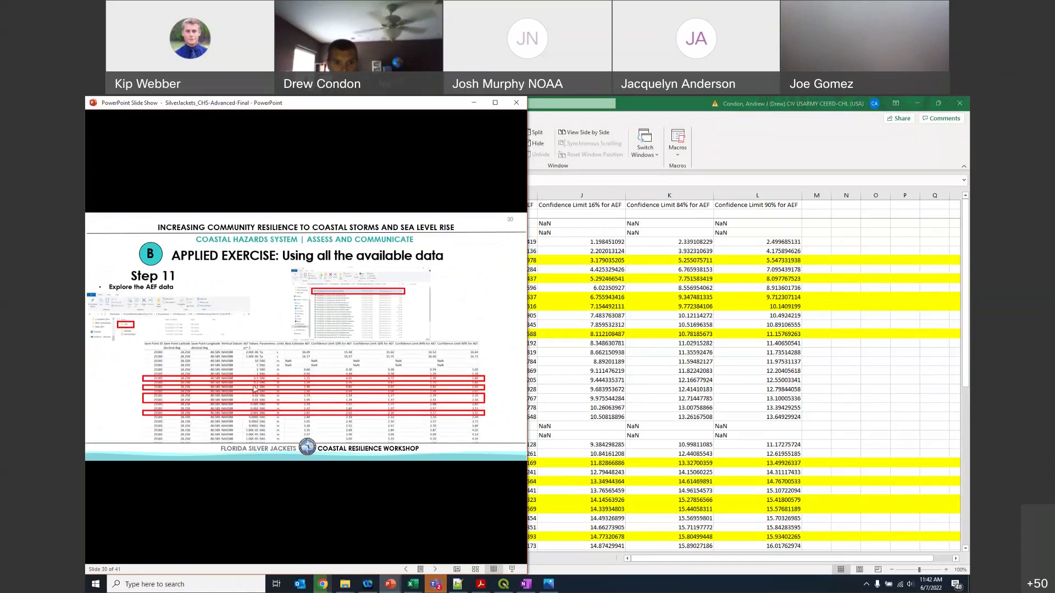
{"action": "left_click", "coordinate": [295, 407]}
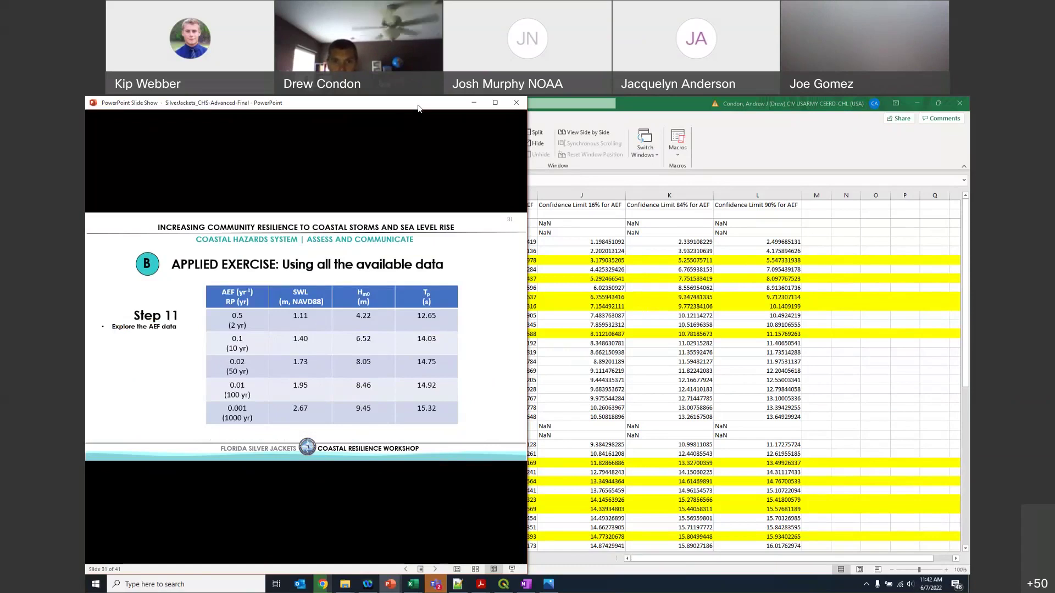
Step: Put the slide show away and look through the Tp and SWL rows of the AEF workbook in Excel
{"action": "left_click_drag", "start_coordinate": [417, 108], "coordinate": [448, 184]}
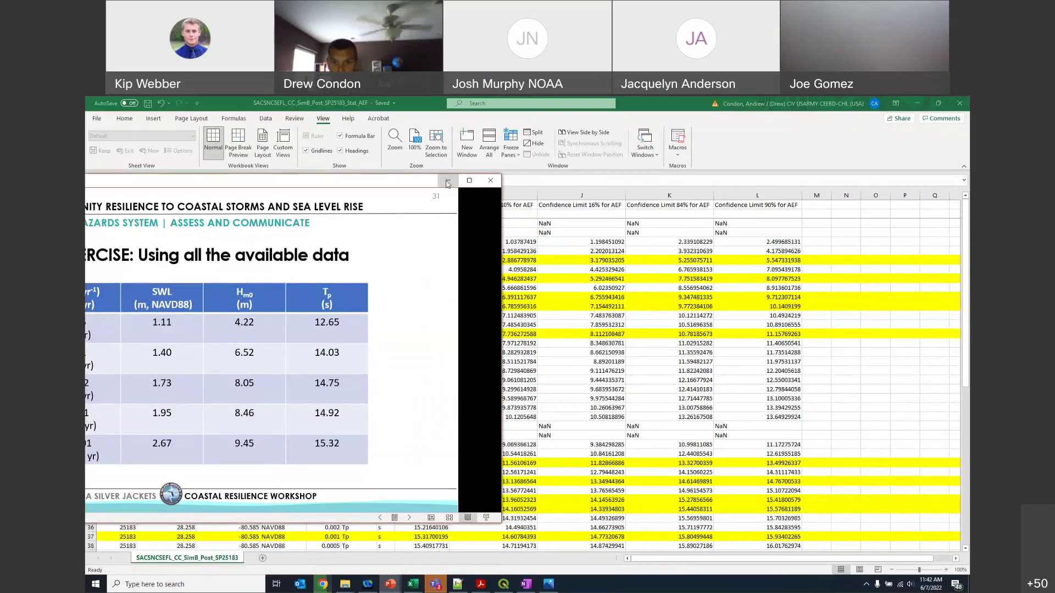
{"action": "left_click", "coordinate": [448, 183]}
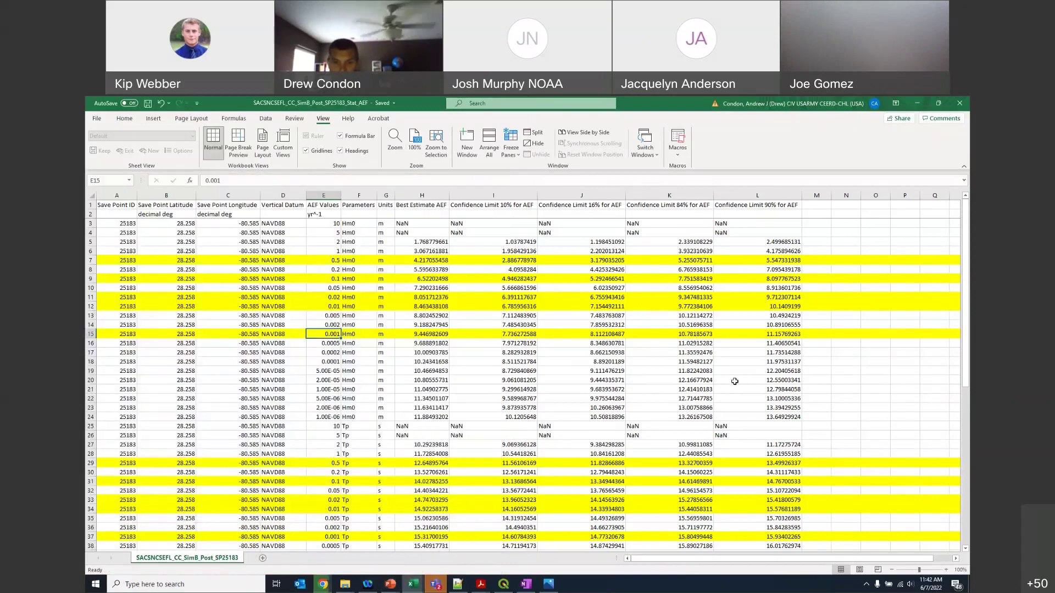
{"action": "scroll", "coordinate": [587, 476], "scroll_direction": "down", "scroll_amount": 3}
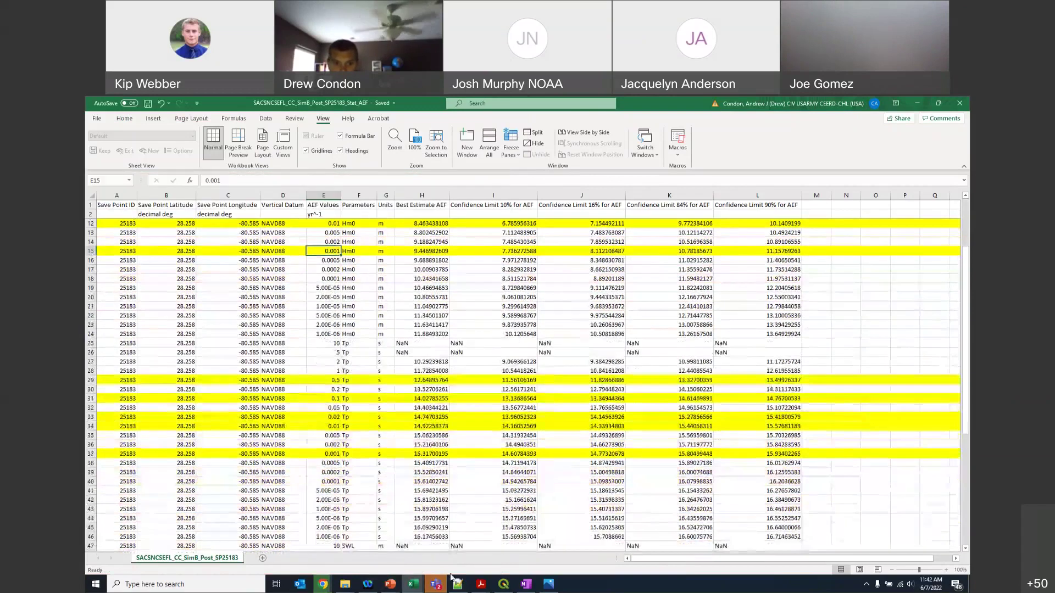
{"action": "scroll", "coordinate": [567, 460], "scroll_direction": "down", "scroll_amount": 5}
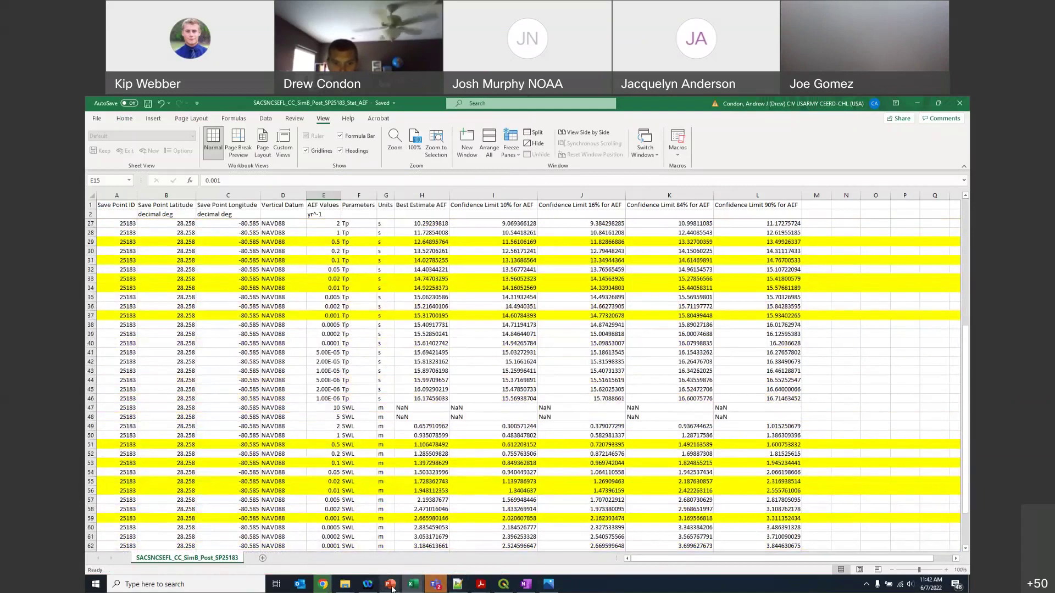
Step: Return to the PowerPoint slide show, review the Step 11 AEF table and the Step 12 Peaks data slide, and minimize it
{"action": "mouse_move", "coordinate": [391, 588]}
{"action": "left_click", "coordinate": [307, 536]}
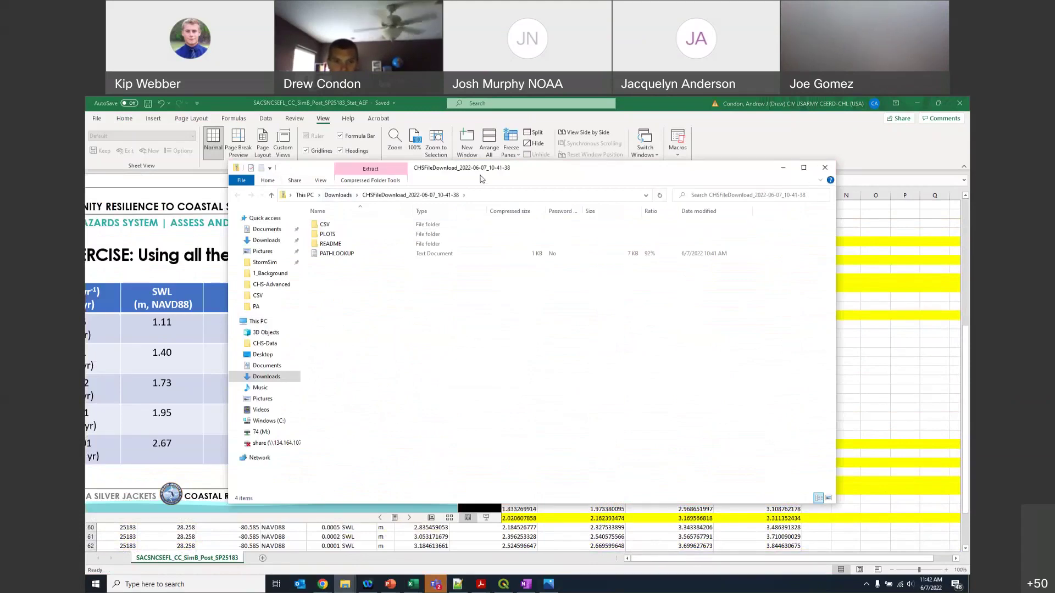
{"action": "left_click_drag", "start_coordinate": [480, 179], "coordinate": [531, 222]}
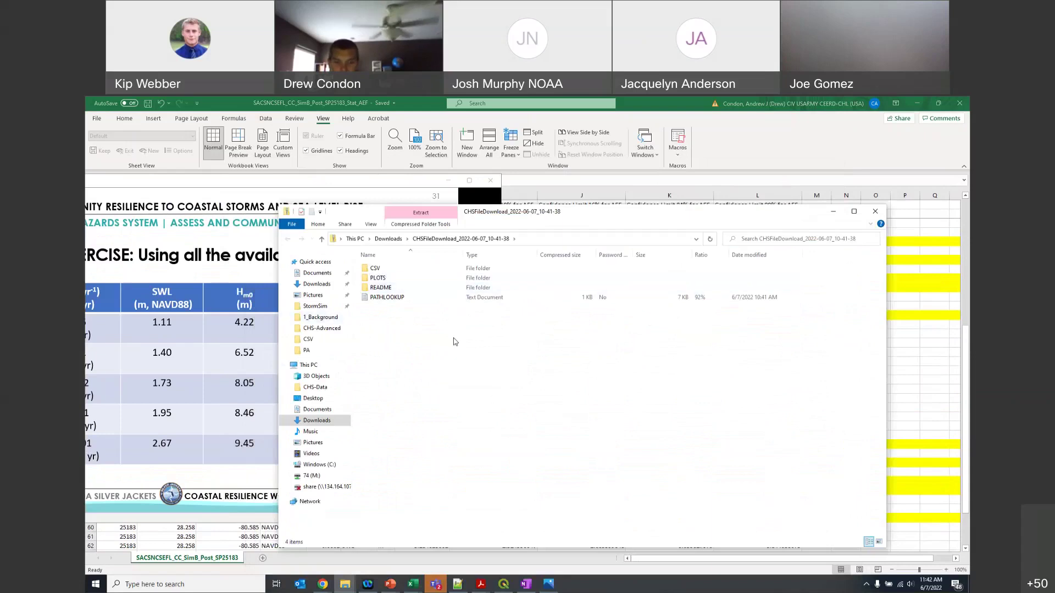
{"action": "left_click", "coordinate": [833, 213]}
{"action": "left_click", "coordinate": [390, 585]}
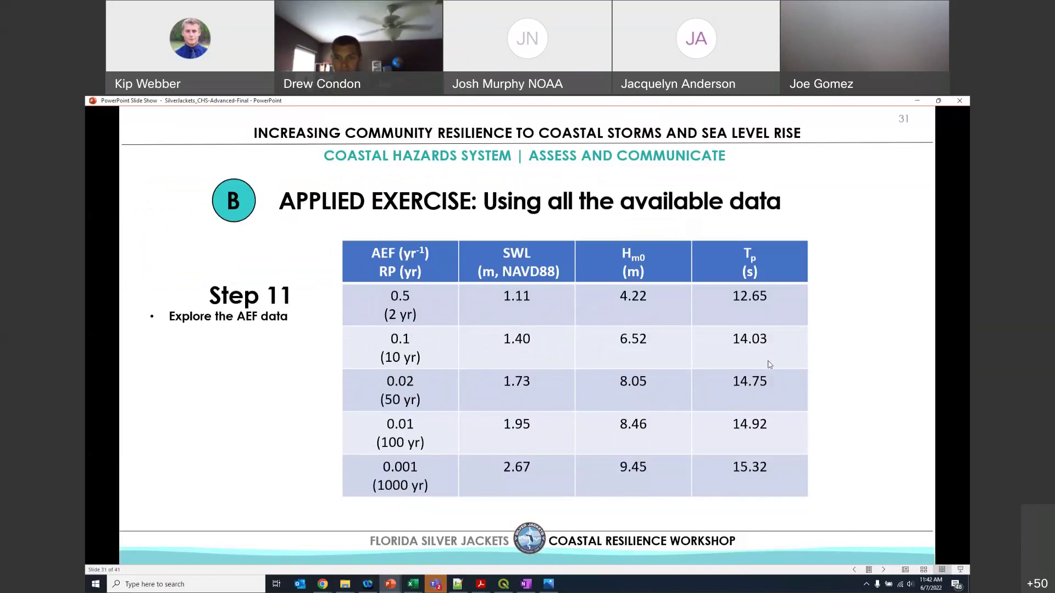
{"action": "left_click", "coordinate": [853, 333]}
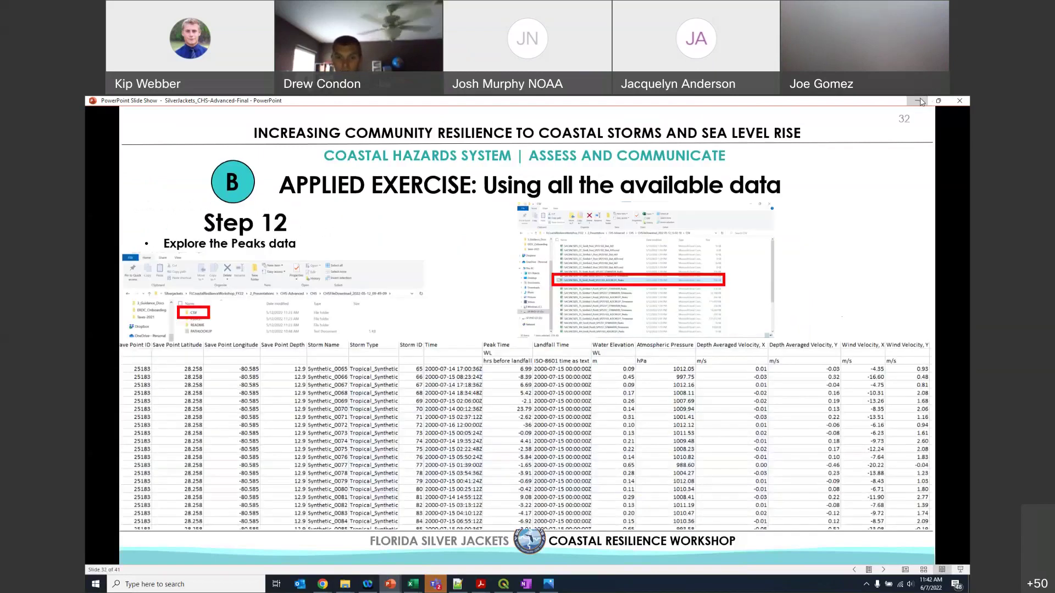
{"action": "left_click", "coordinate": [918, 101]}
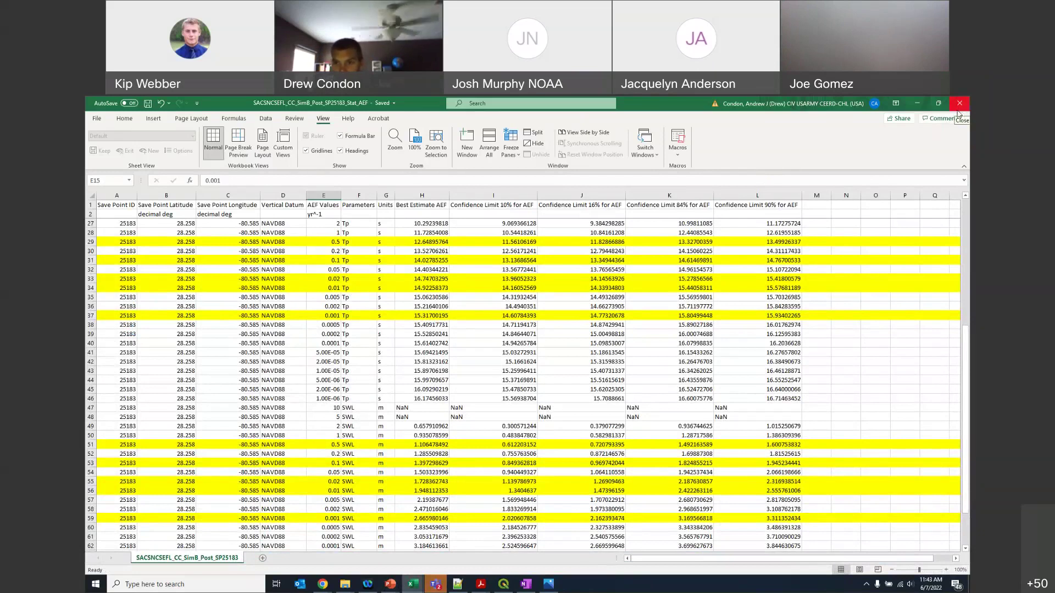
Step: Switch from the AEF workbook to the SACSNCSEFL_TS_SimB_Post0_SP5357_STWAVE09_Peaks workbook and enlarge its window
{"action": "left_click", "coordinate": [918, 105]}
{"action": "left_click", "coordinate": [411, 588]}
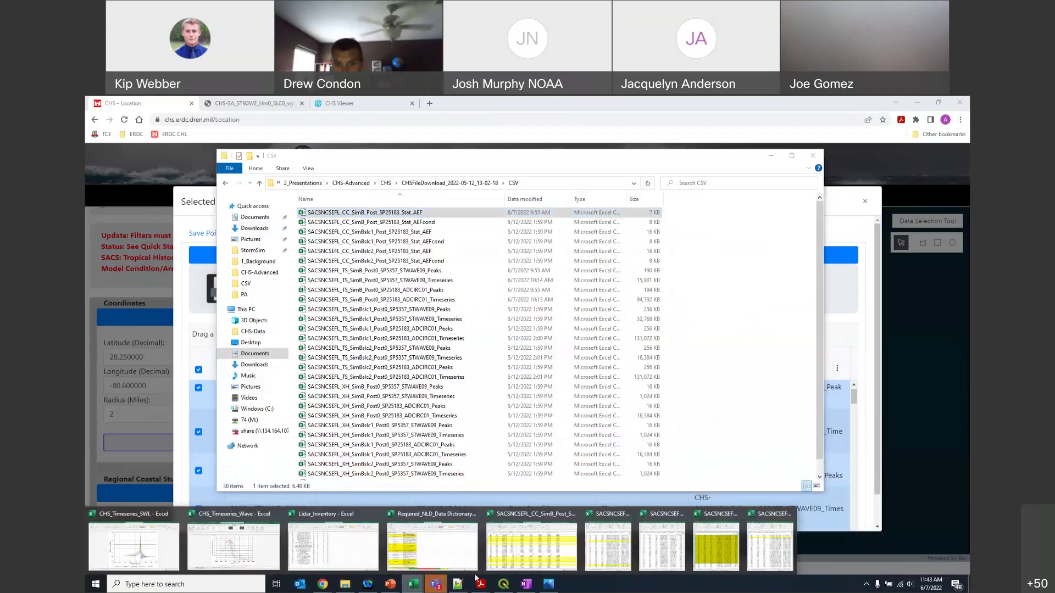
{"action": "left_click", "coordinate": [609, 547]}
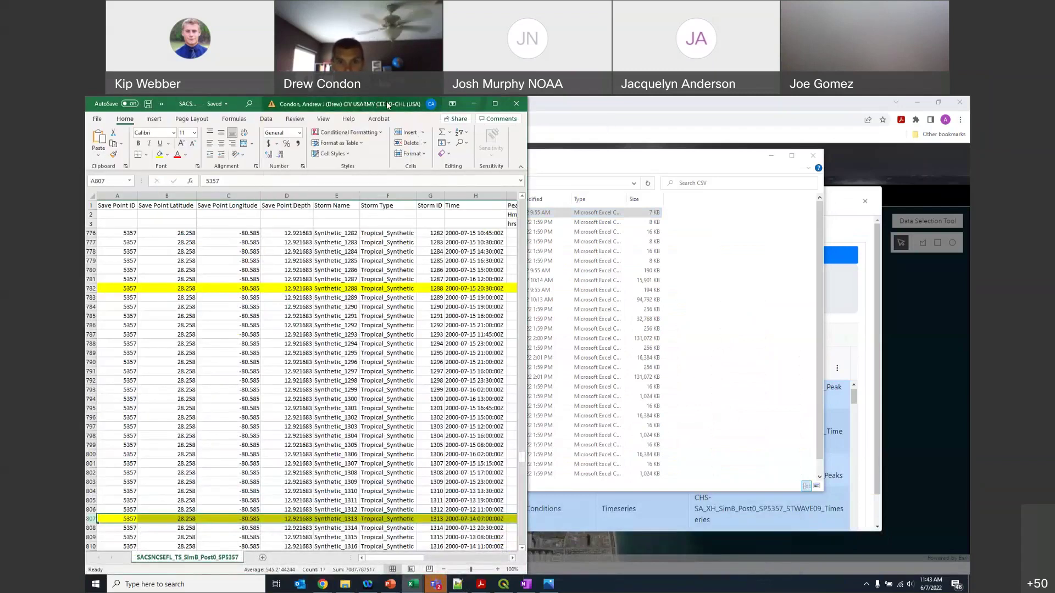
{"action": "left_click_drag", "start_coordinate": [388, 105], "coordinate": [570, 177]}
{"action": "left_click", "coordinate": [571, 177]}
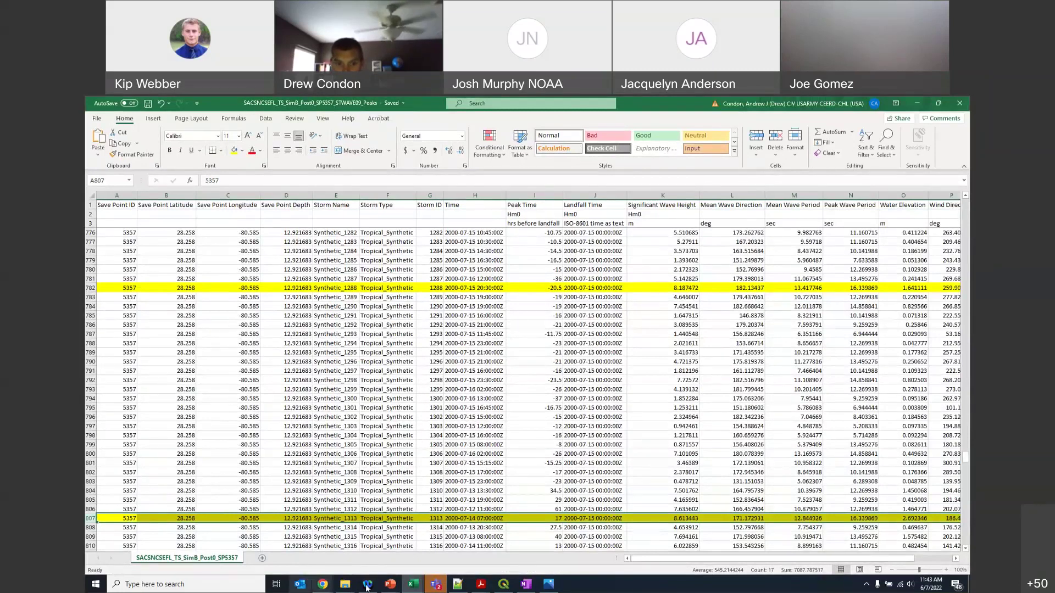
Step: Switch to the CSV folder in File Explorer, select the SACSNCSEFL_TS_SimB_Post0_SP5357_STWAVE09_Peaks file, and minimize the folder window
{"action": "left_click", "coordinate": [350, 586]}
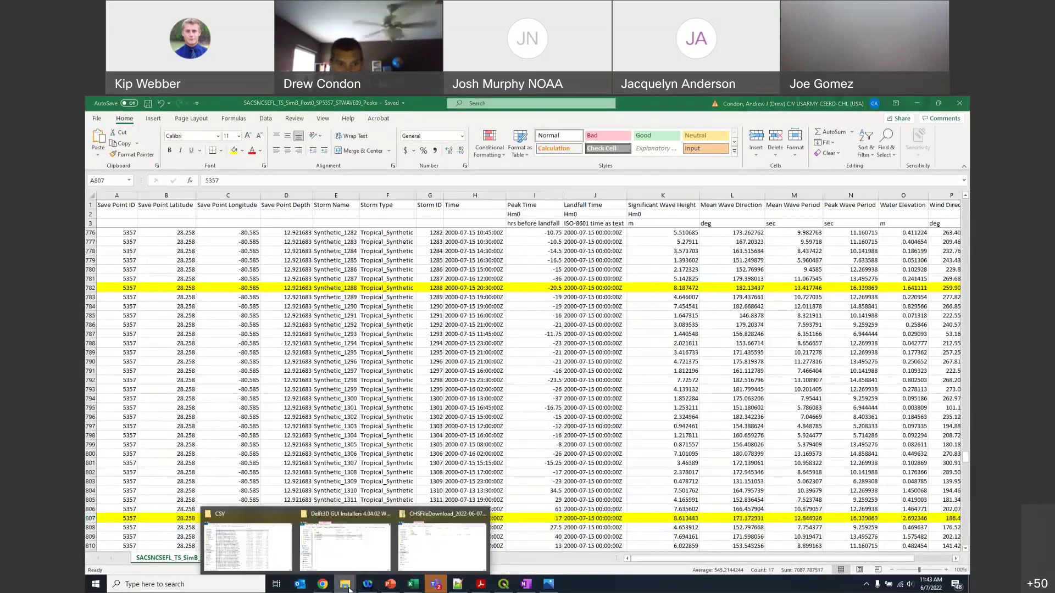
{"action": "left_click", "coordinate": [262, 561]}
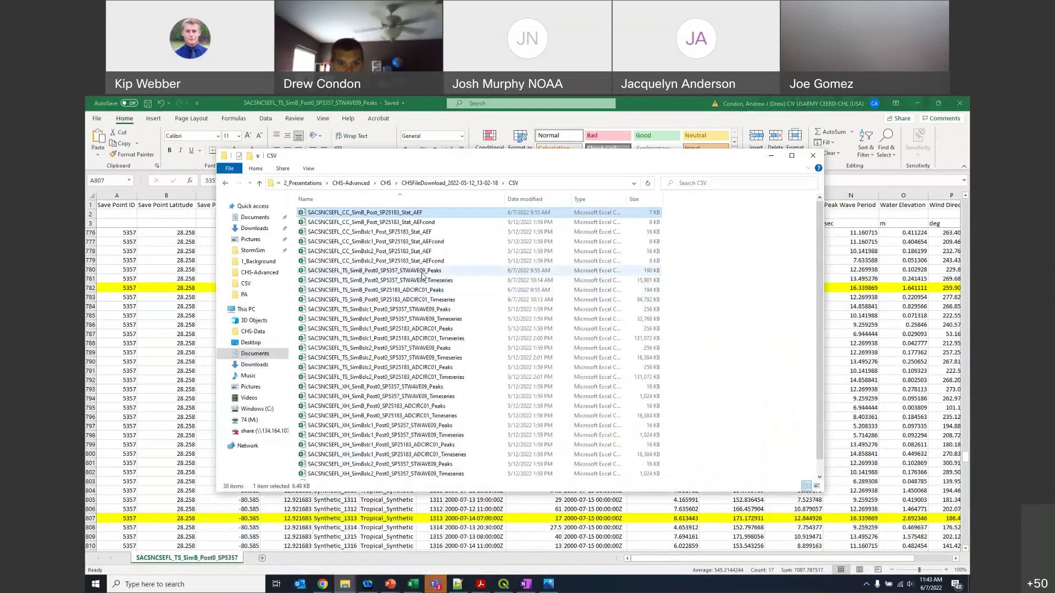
{"action": "left_click", "coordinate": [422, 271]}
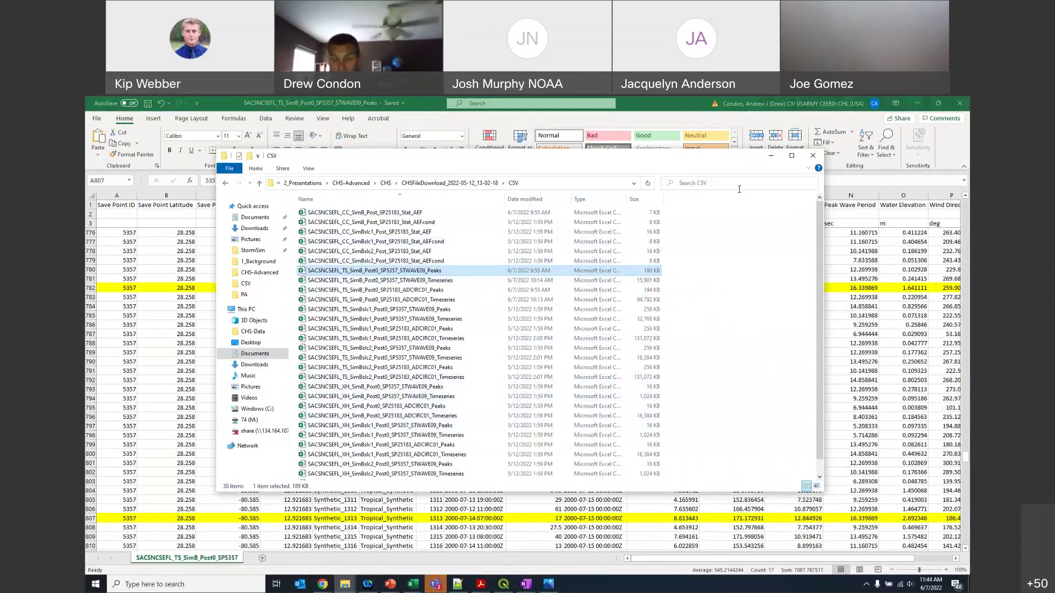
{"action": "left_click", "coordinate": [771, 156]}
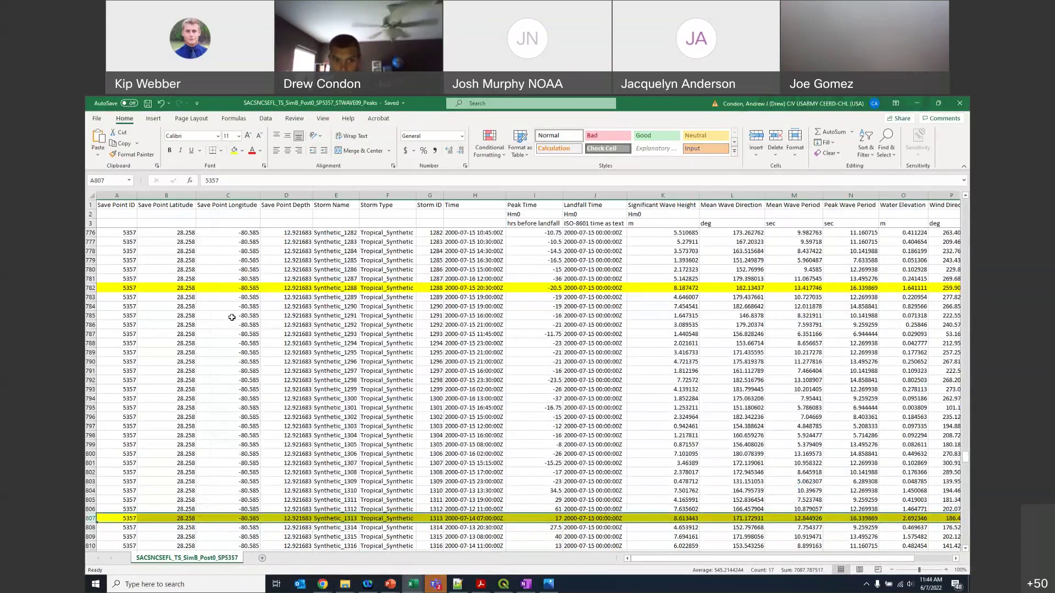
Step: Look through the Storm ID column of the STWAVE09 Peaks sheet from the first storm to the last, then return to the first rows
{"action": "scroll", "coordinate": [324, 388], "scroll_direction": "up", "scroll_amount": 4}
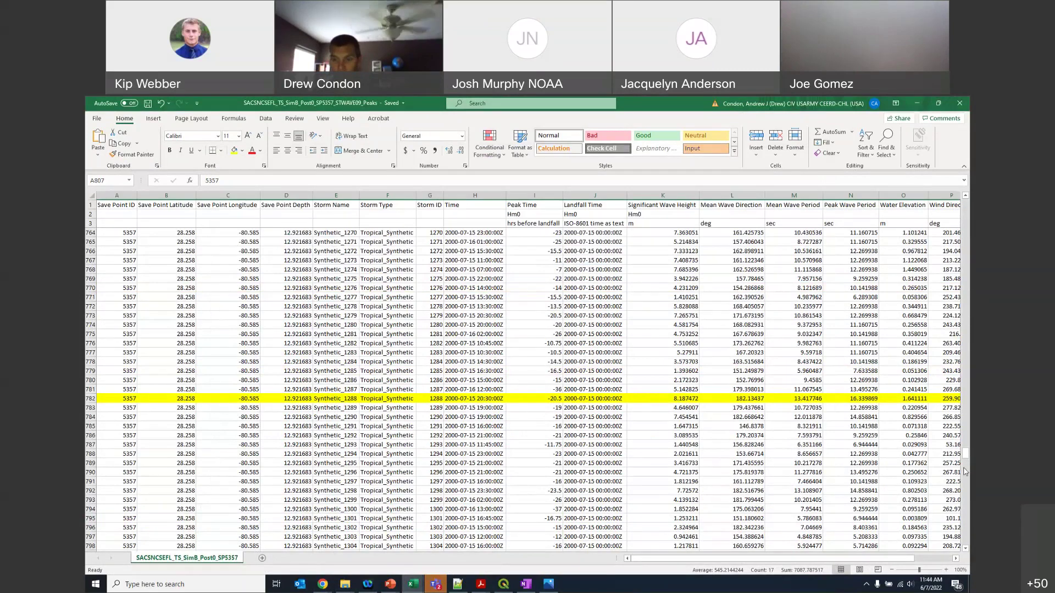
{"action": "left_click_drag", "start_coordinate": [966, 470], "coordinate": [966, 455]}
{"action": "left_click_drag", "start_coordinate": [967, 353], "coordinate": [966, 203]}
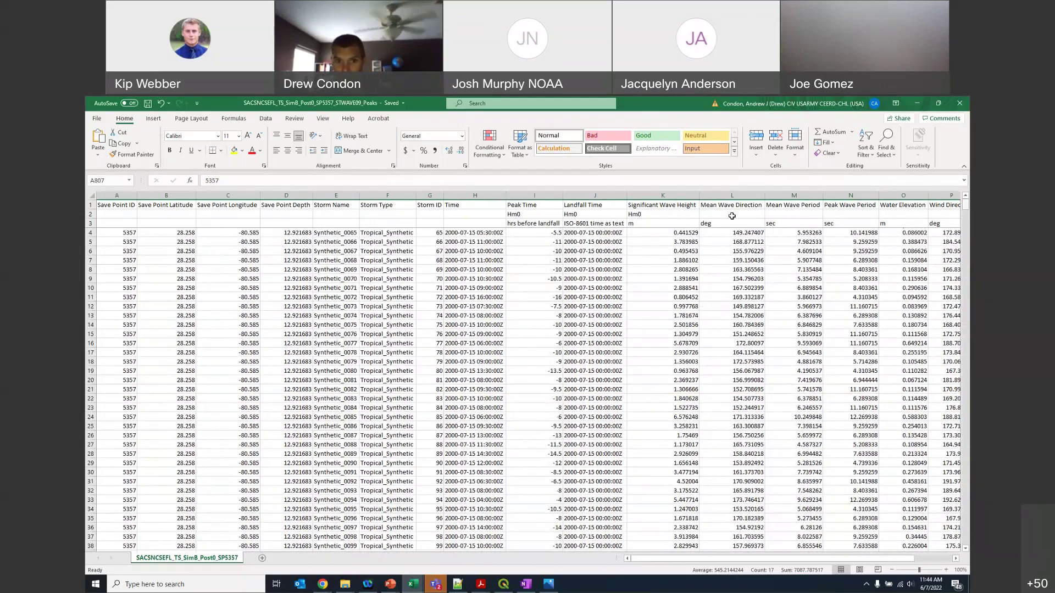
{"action": "left_click", "coordinate": [424, 233]}
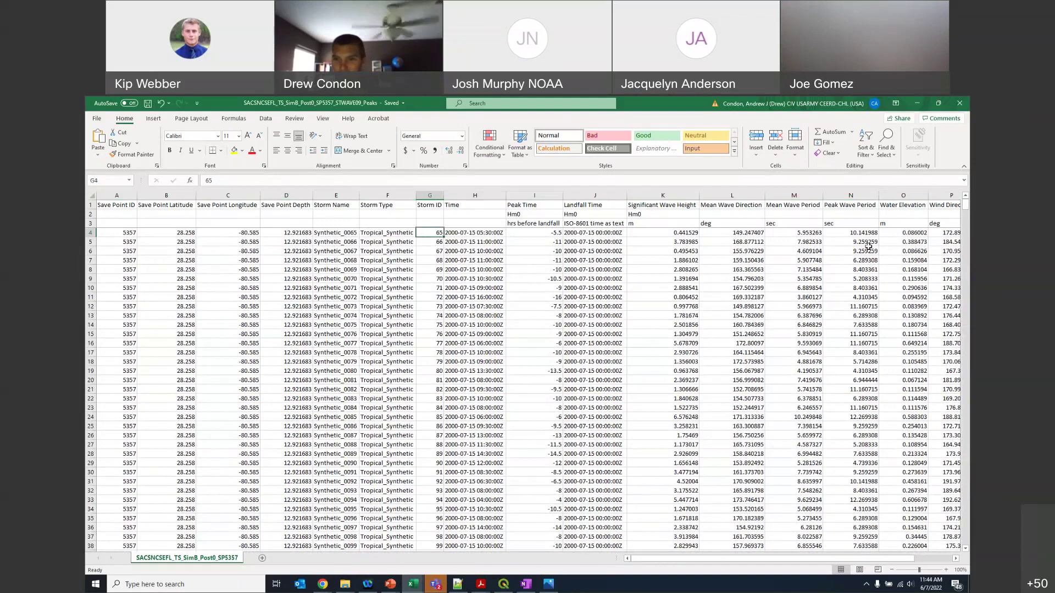
{"action": "left_click_drag", "start_coordinate": [965, 207], "coordinate": [966, 540]}
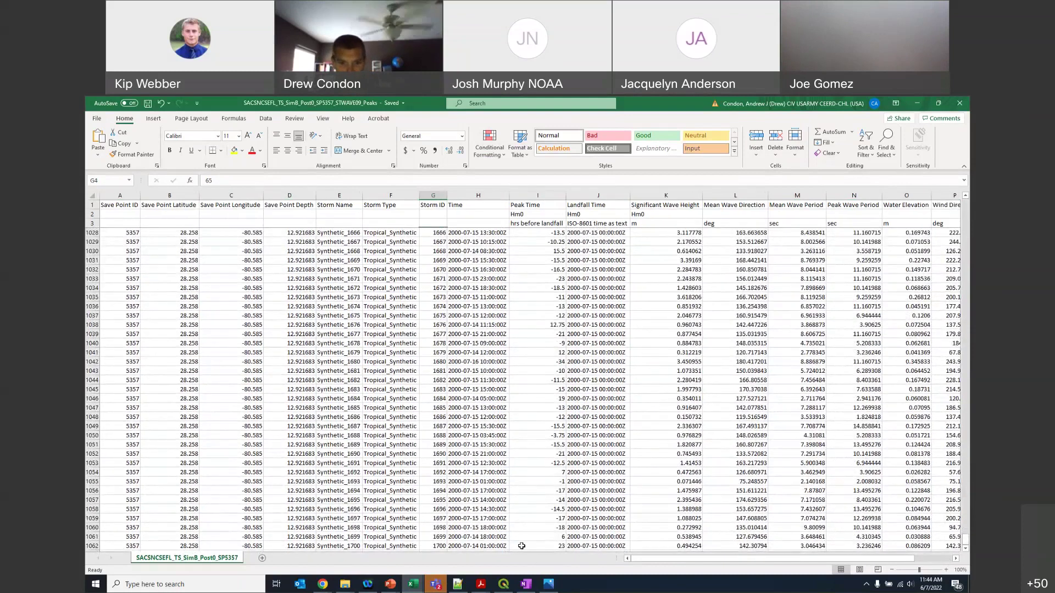
{"action": "key", "text": "ctrl+Down"}
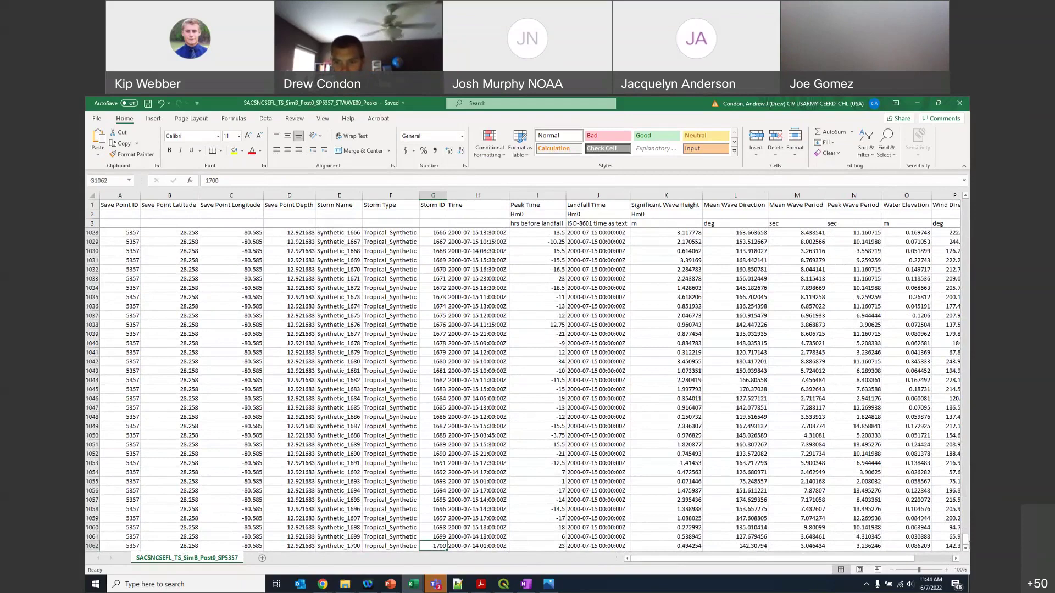
{"action": "left_click_drag", "start_coordinate": [968, 544], "coordinate": [967, 544]}
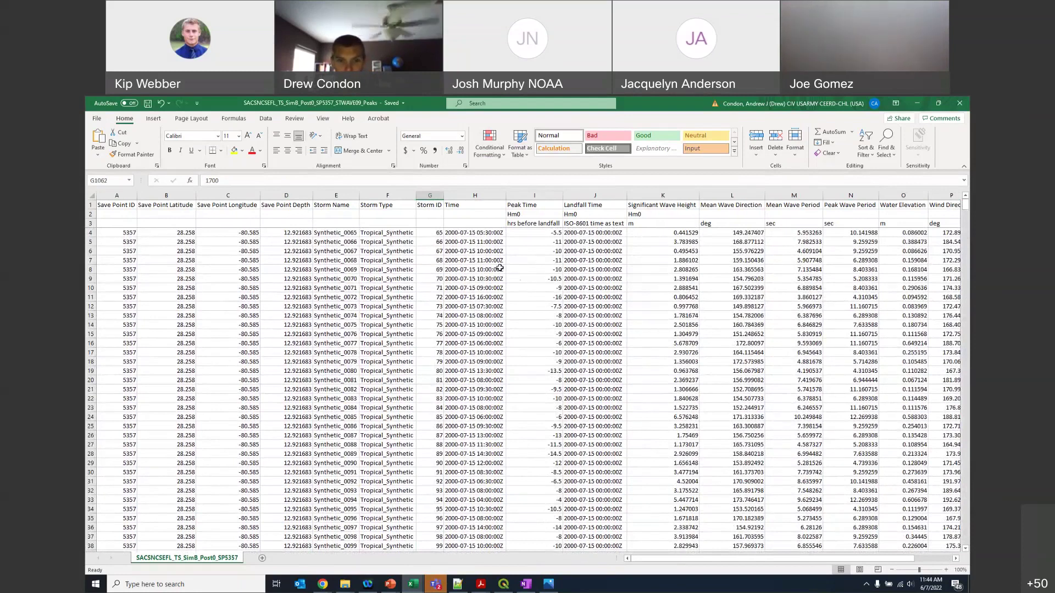
Step: Review the storm Time entries and the columns from Significant Wave Height to Wind Magnitude, then highlight the Significant Wave Height column
{"action": "left_click", "coordinate": [469, 241]}
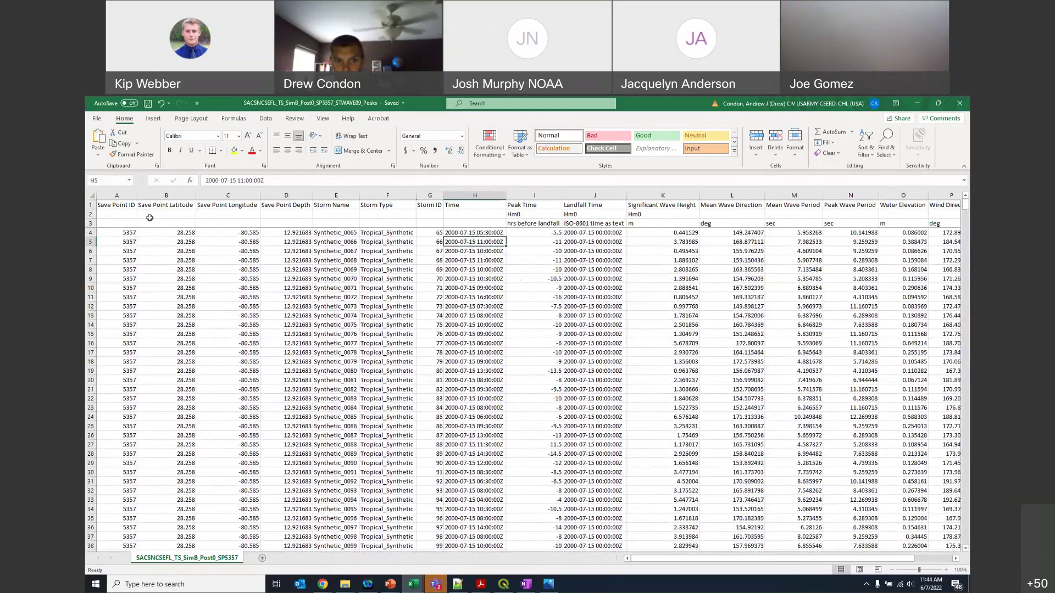
{"action": "left_click", "coordinate": [297, 197]}
{"action": "left_click", "coordinate": [469, 297]}
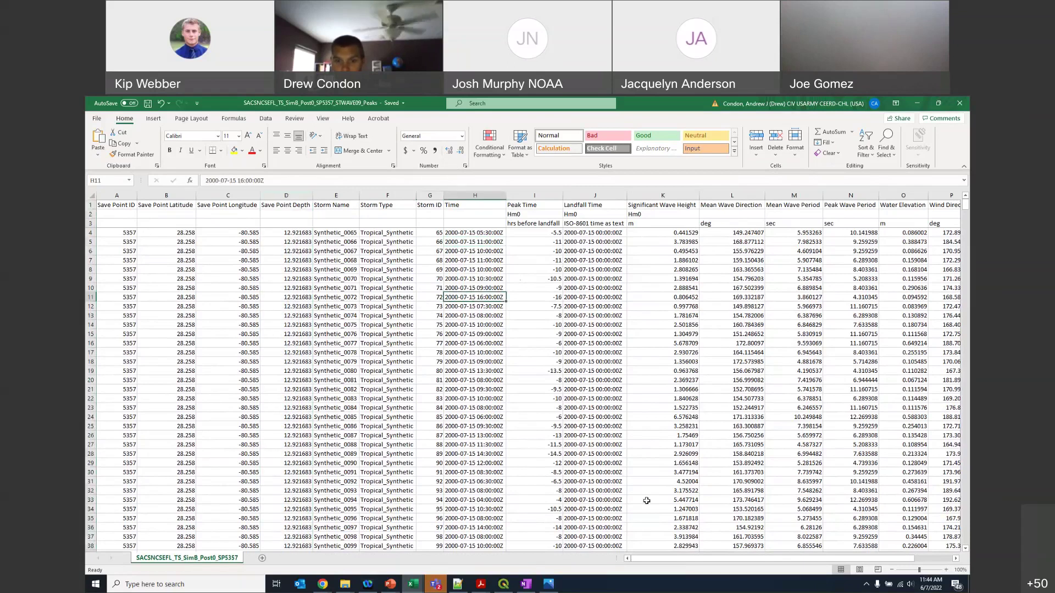
{"action": "scroll", "coordinate": [638, 339], "scroll_direction": "right", "scroll_amount": 2}
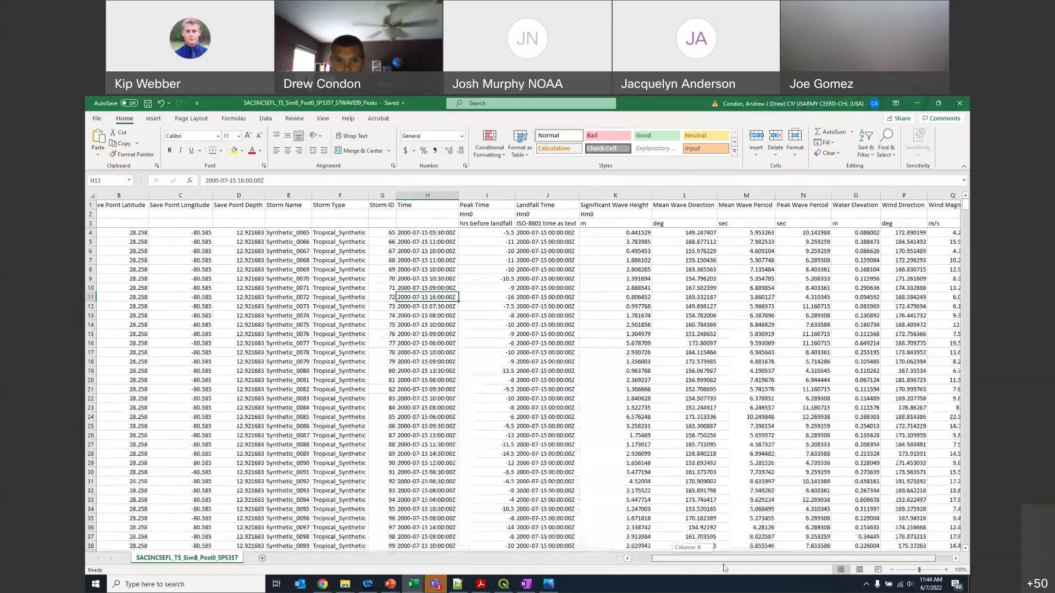
{"action": "scroll", "coordinate": [638, 339], "scroll_direction": "right", "scroll_amount": 1}
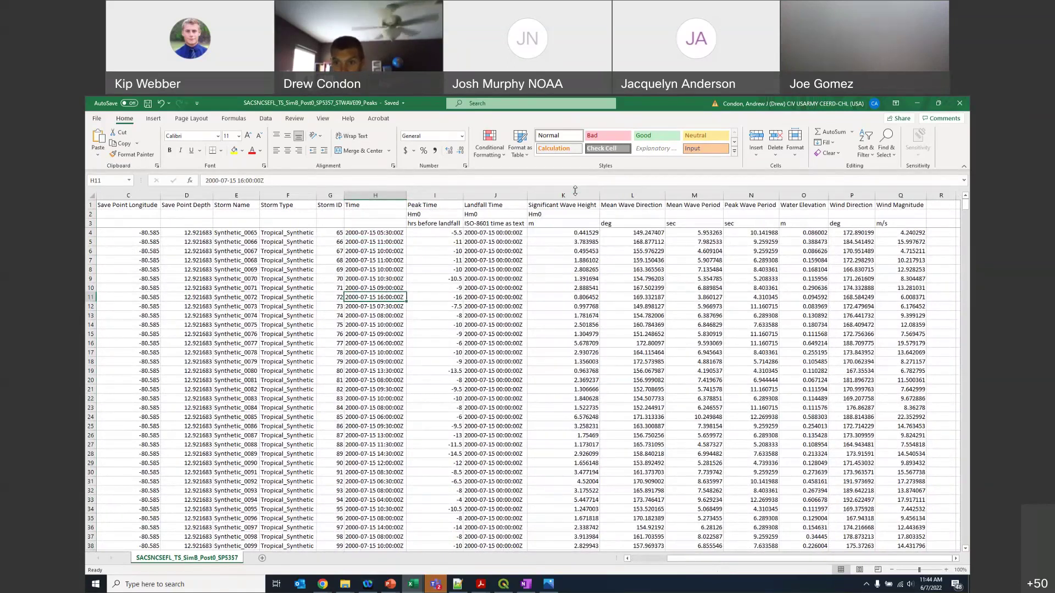
{"action": "left_click_drag", "start_coordinate": [563, 196], "coordinate": [898, 197]}
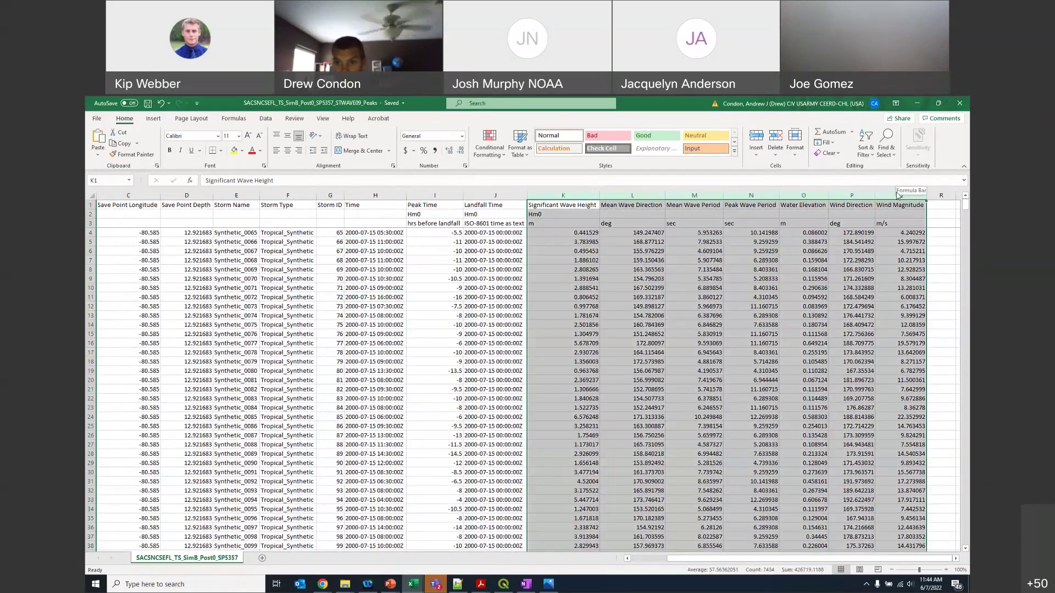
{"action": "left_click", "coordinate": [590, 226]}
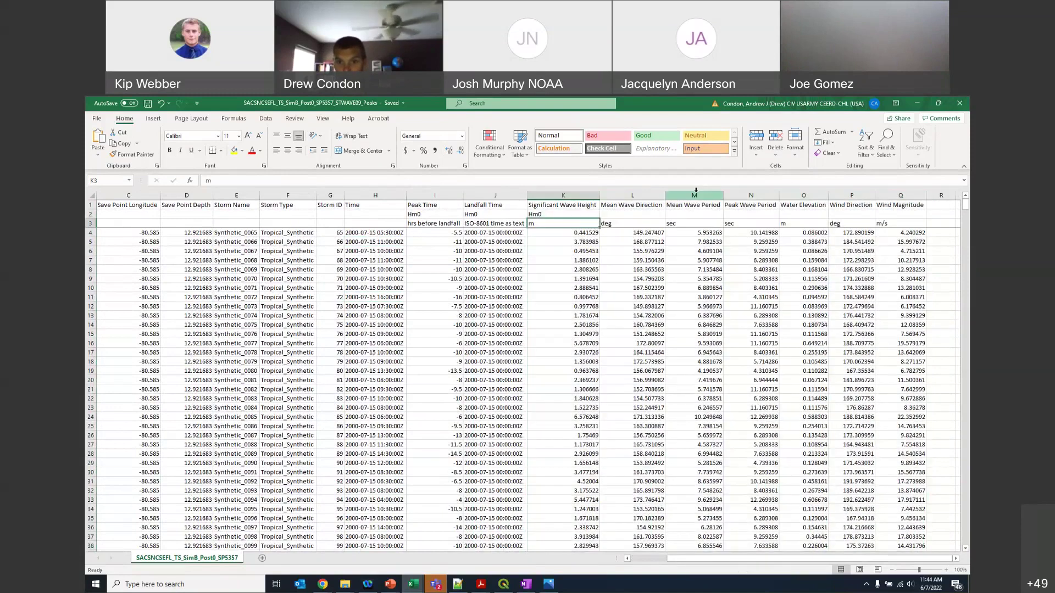
{"action": "left_click", "coordinate": [561, 195]}
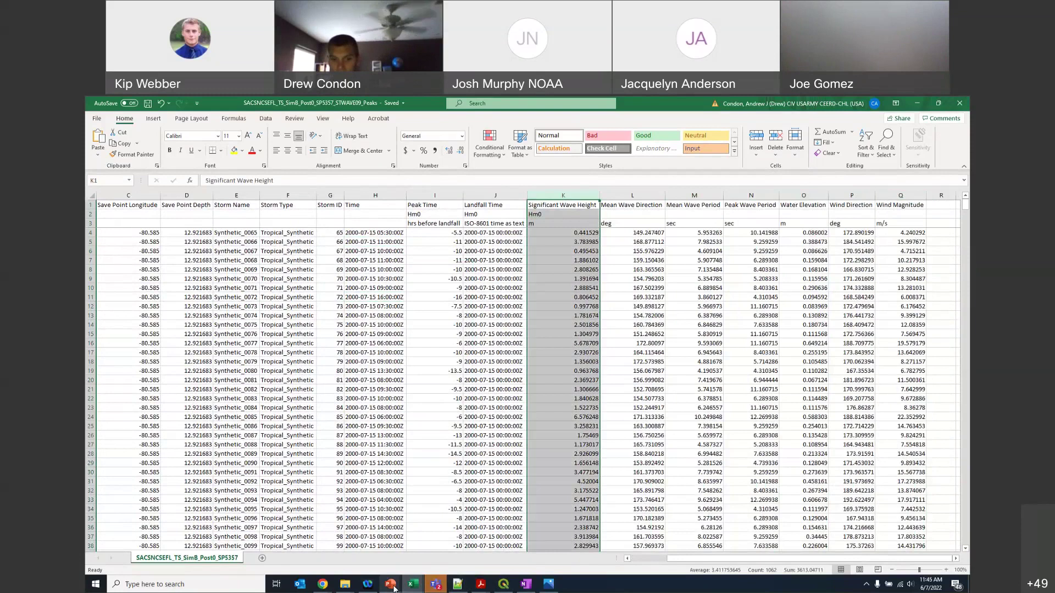
Step: Switch to the PowerPoint slide show, go back to the Step 11 AEF table on slide 31, and minimize it
{"action": "mouse_move", "coordinate": [391, 584]}
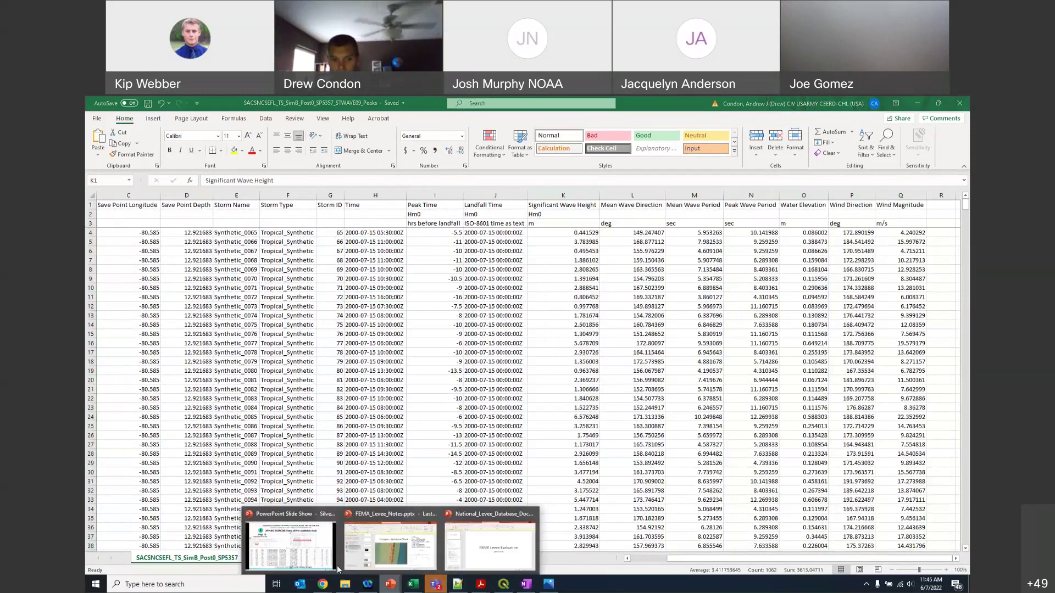
{"action": "left_click", "coordinate": [299, 559]}
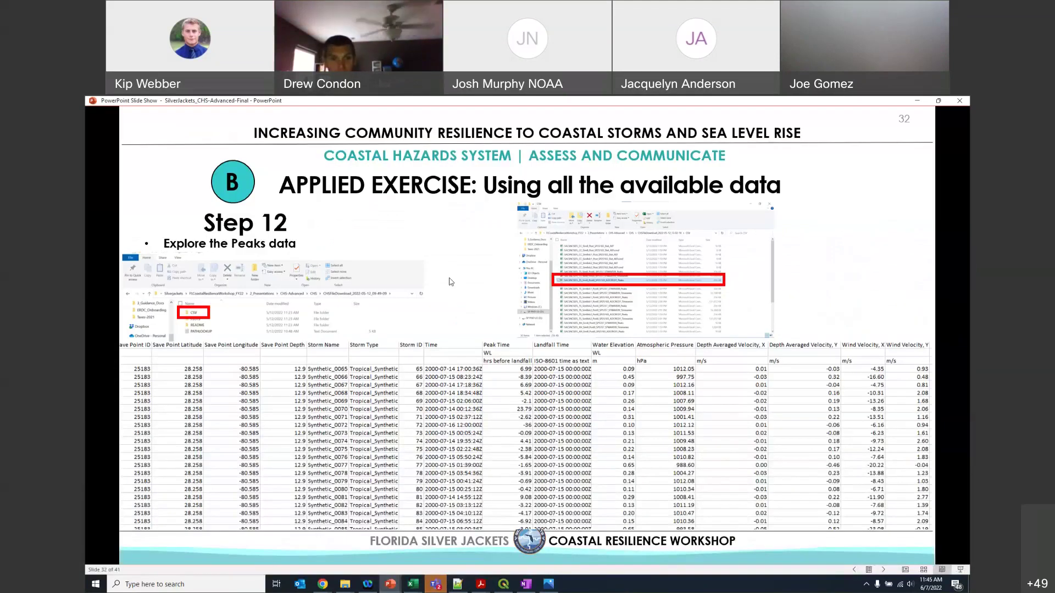
{"action": "key", "text": "Right"}
{"action": "key", "text": "Left"}
{"action": "key", "text": "Left"}
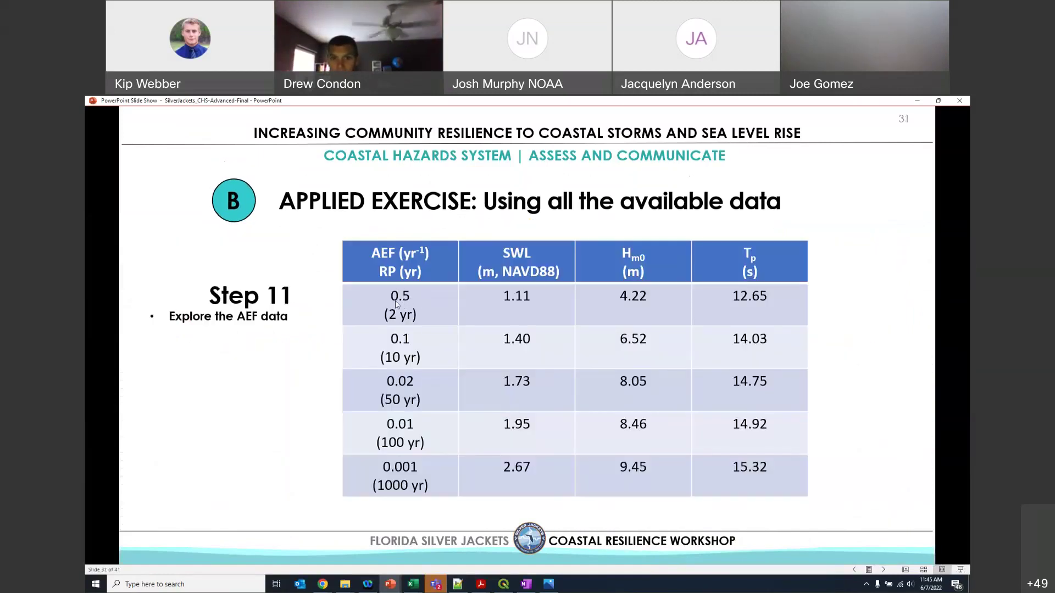
{"action": "left_click", "coordinate": [915, 100]}
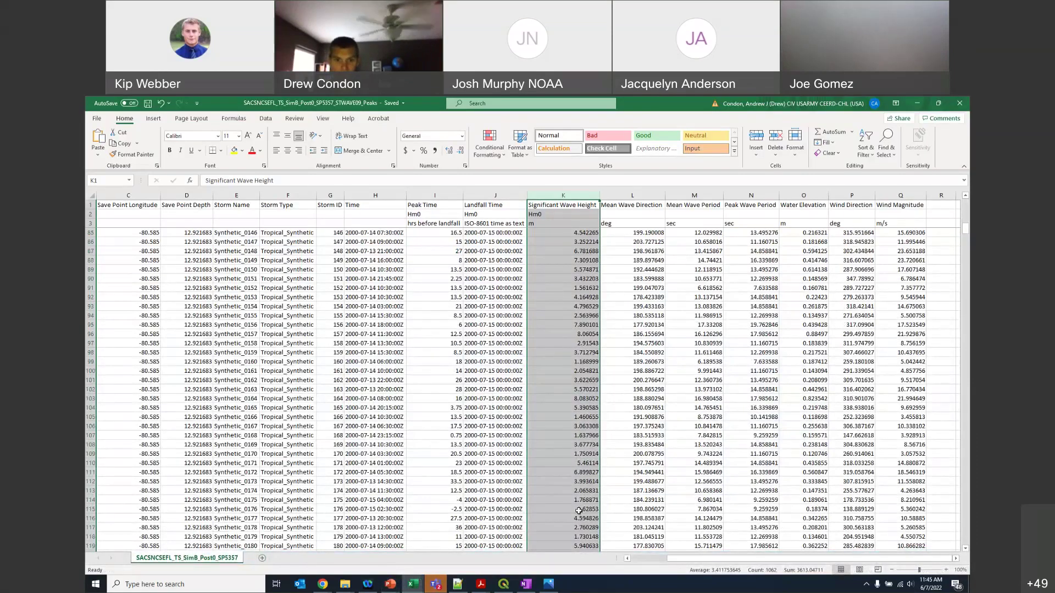
Step: Look down the Significant Wave Height values across the storms in the STWAVE09 Peaks sheet, then minimize the workbook
{"action": "scroll", "coordinate": [579, 511], "scroll_direction": "down", "scroll_amount": 20}
{"action": "left_click", "coordinate": [582, 484]}
{"action": "scroll", "coordinate": [612, 472], "scroll_direction": "down", "scroll_amount": 9}
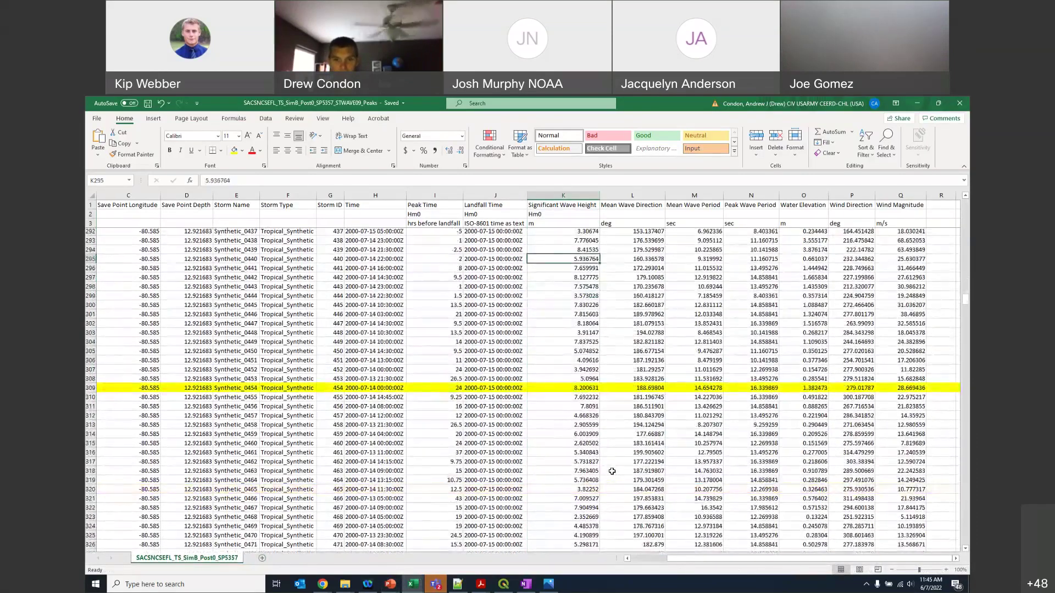
{"action": "scroll", "coordinate": [612, 472], "scroll_direction": "down", "scroll_amount": 2}
{"action": "key", "text": "Page_Down"}
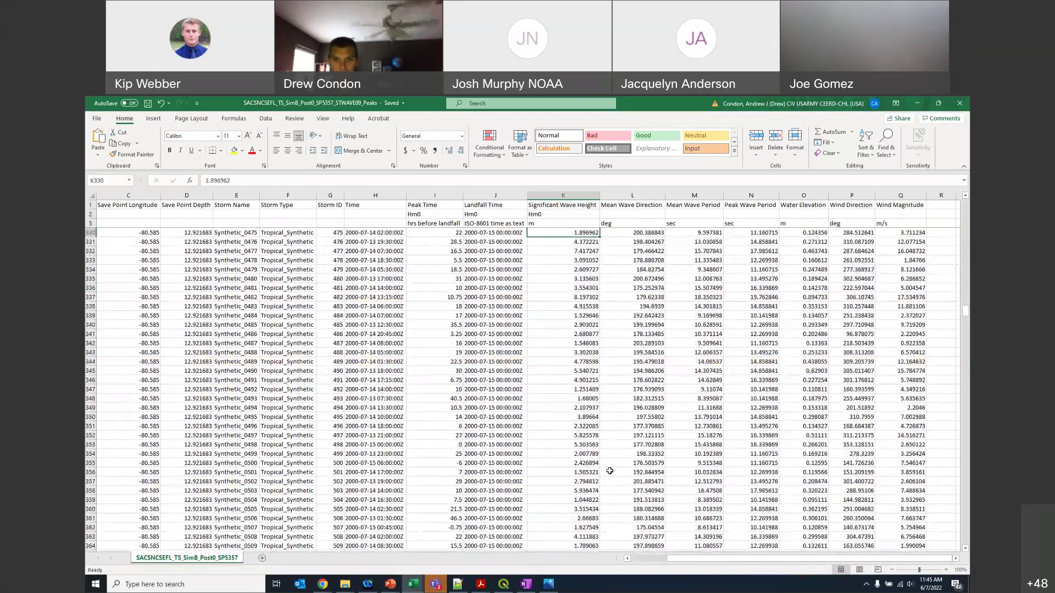
{"action": "left_click", "coordinate": [917, 103]}
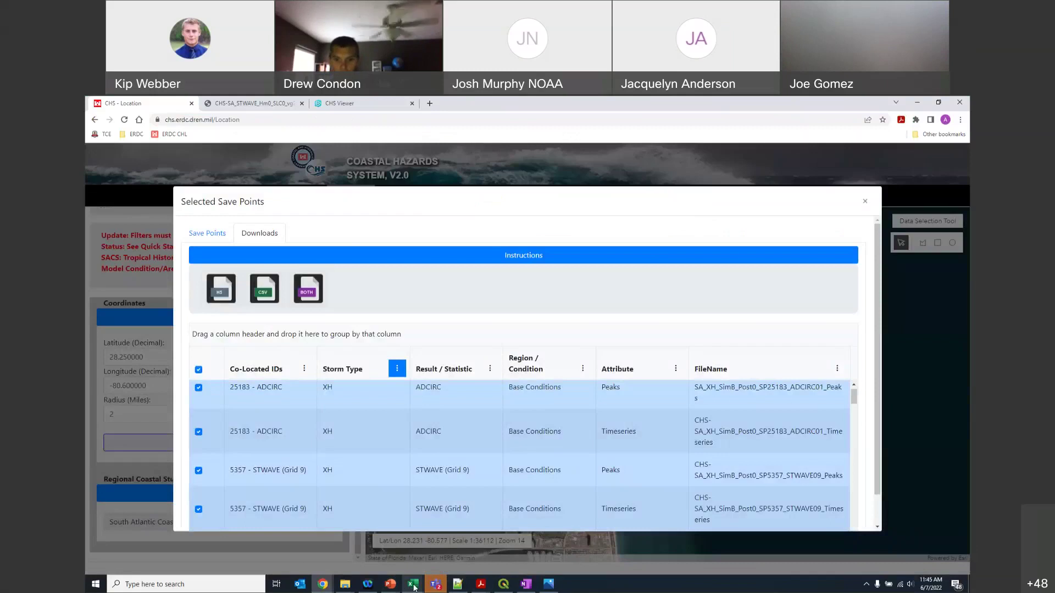
Step: Bring up the SACSNCSEFL_TS_SimB_Post0_SP5357_STWAVE09_Timeseries workbook, enlarge its window to view its columns, and minimize it
{"action": "left_click", "coordinate": [413, 584]}
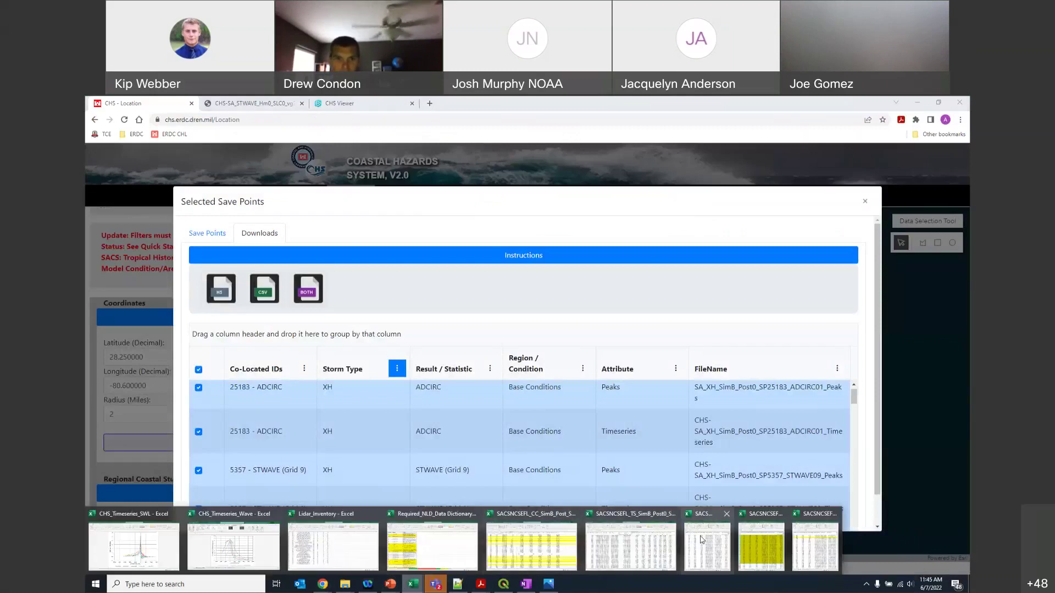
{"action": "left_click", "coordinate": [701, 540]}
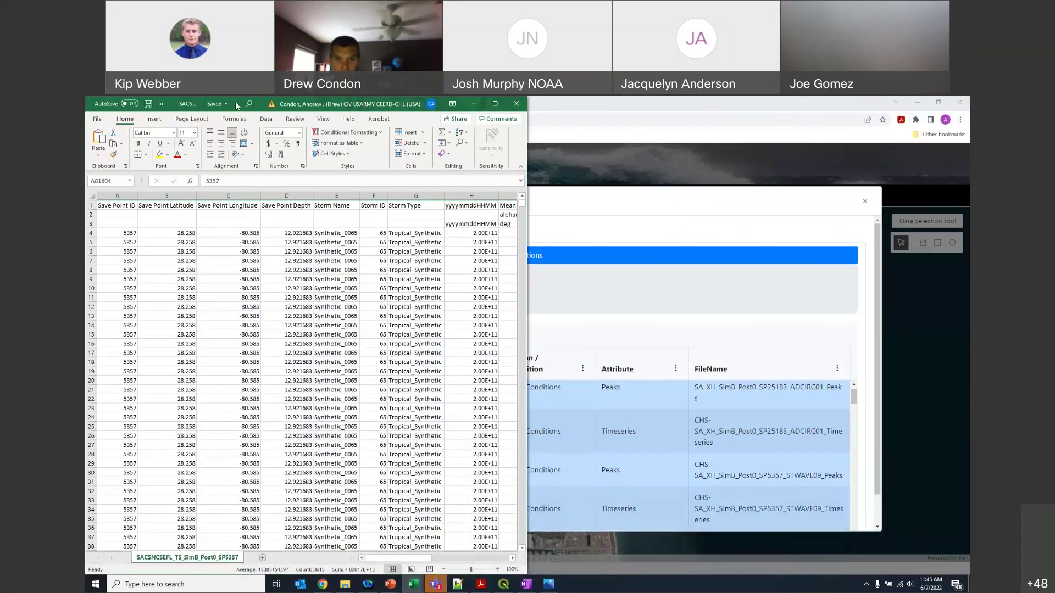
{"action": "left_click_drag", "start_coordinate": [237, 105], "coordinate": [582, 295]}
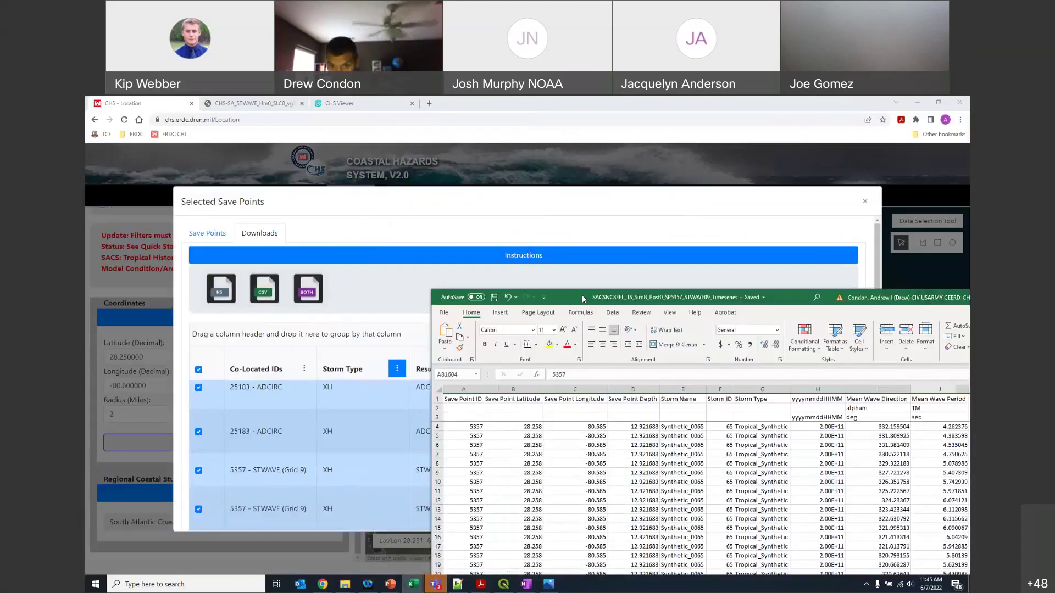
{"action": "double_click", "coordinate": [582, 295]}
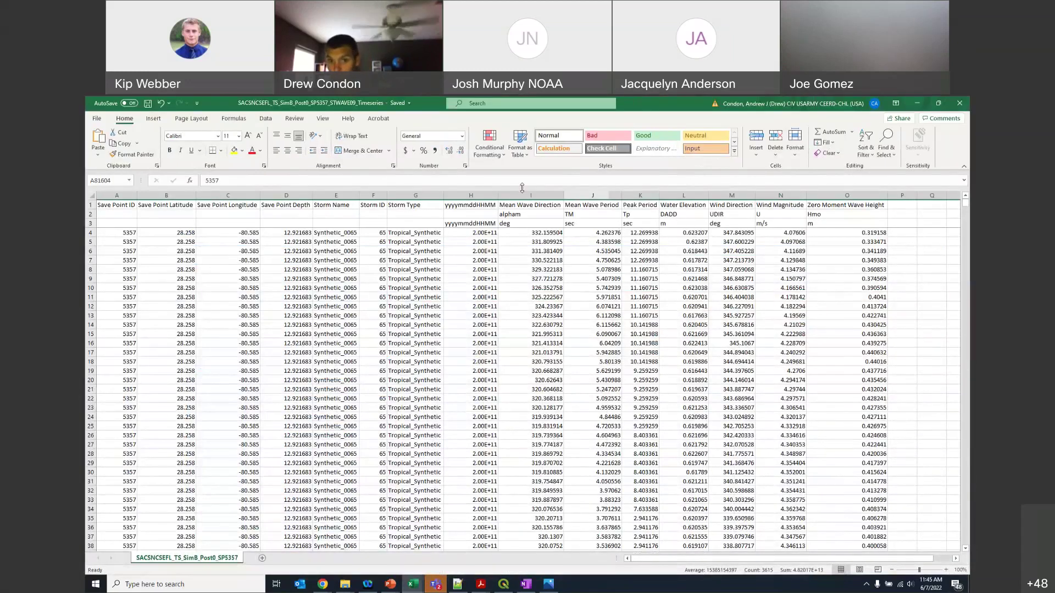
{"action": "left_click", "coordinate": [916, 100]}
Step: Switch to the SP25183_ADCIRC01_Peaks workbook in Excel and enlarge its window
{"action": "mouse_move", "coordinate": [413, 584]}
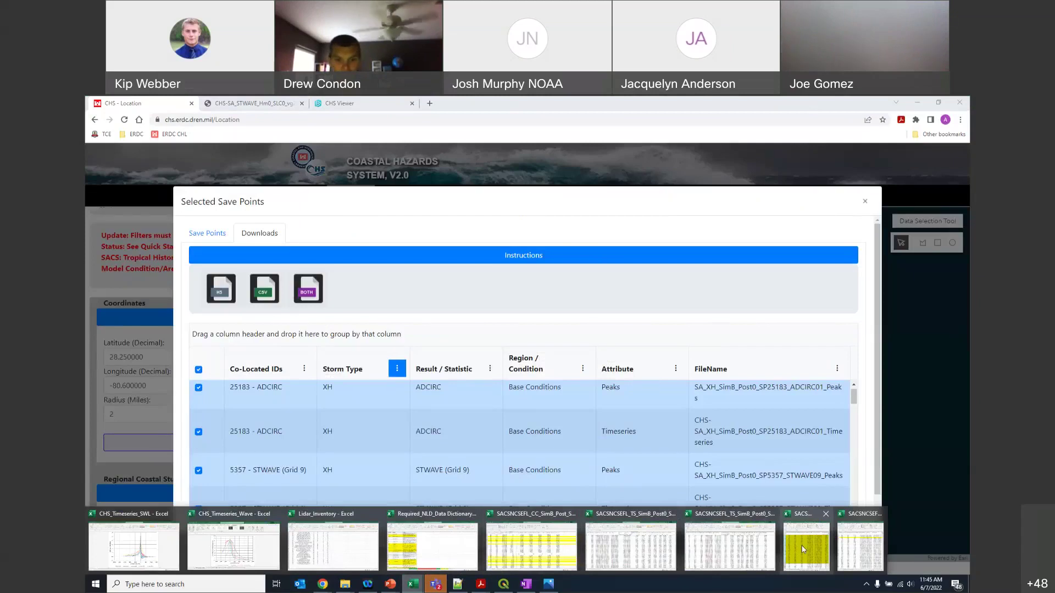
{"action": "left_click", "coordinate": [804, 550]}
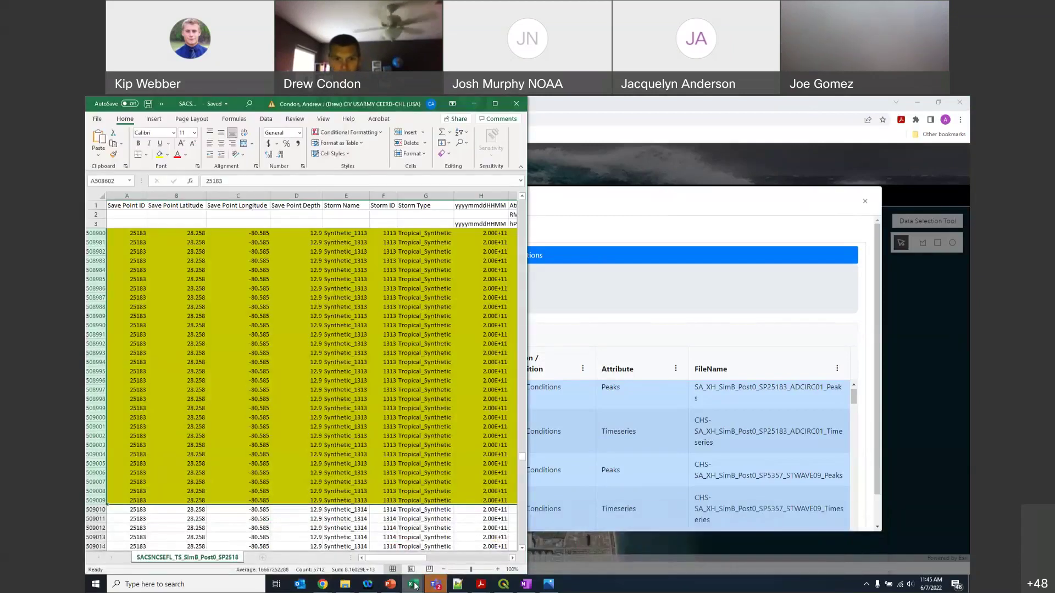
{"action": "mouse_move", "coordinate": [415, 585]}
{"action": "left_click", "coordinate": [865, 558]}
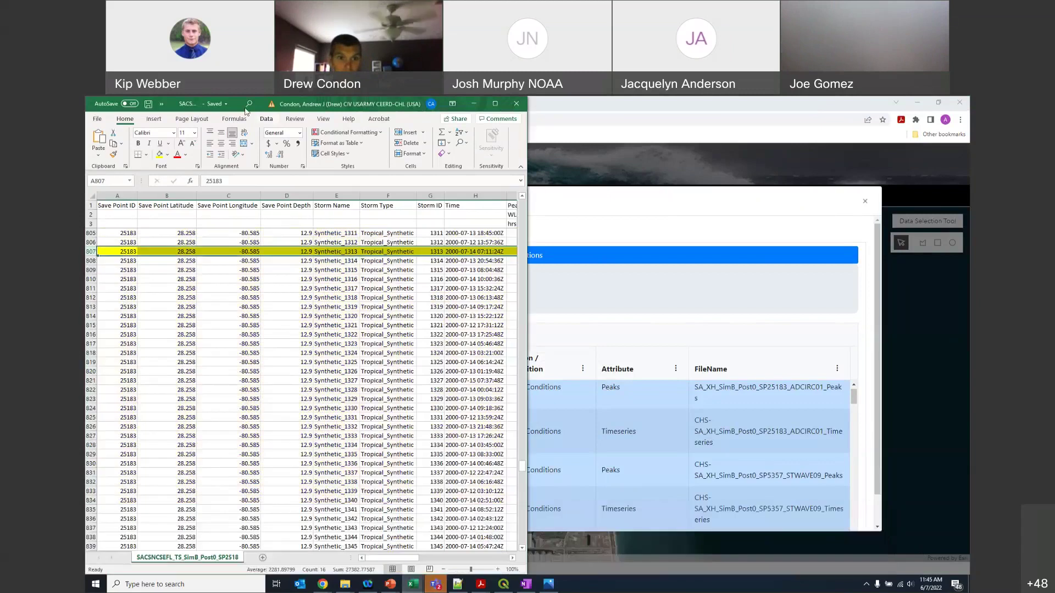
{"action": "left_click", "coordinate": [217, 105]}
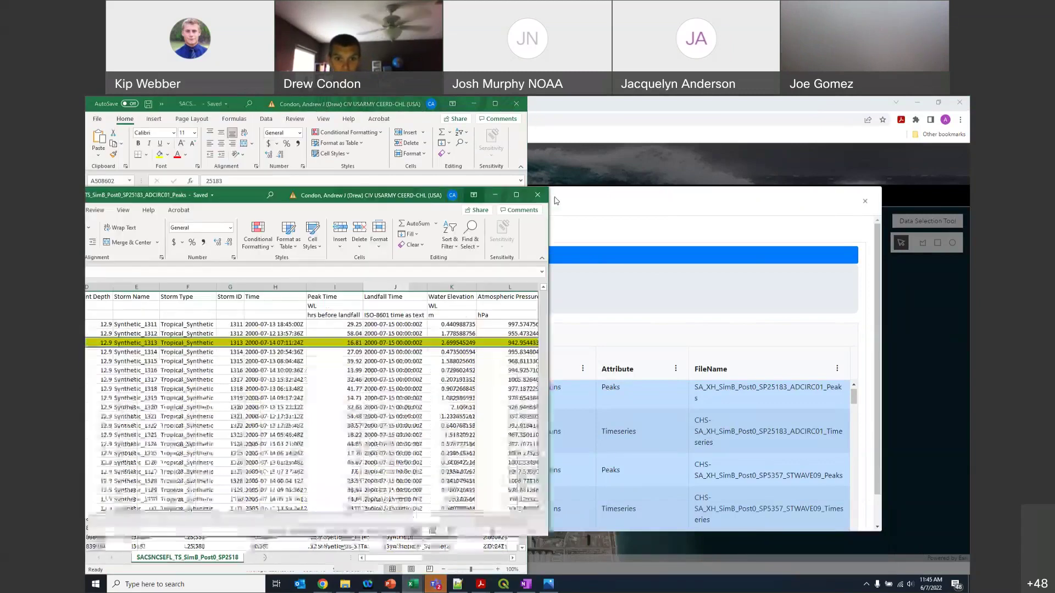
{"action": "left_click", "coordinate": [517, 196]}
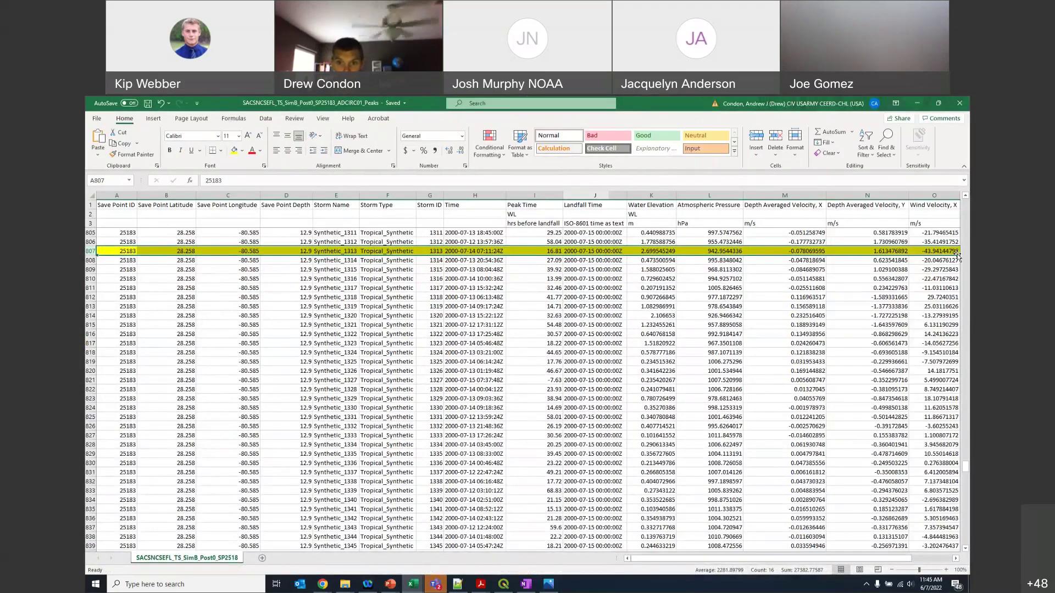
Step: Select the Atmospheric Pressure column in the ADCIRC01 Peaks sheet and look over its values among the first storms
{"action": "left_click", "coordinate": [709, 196]}
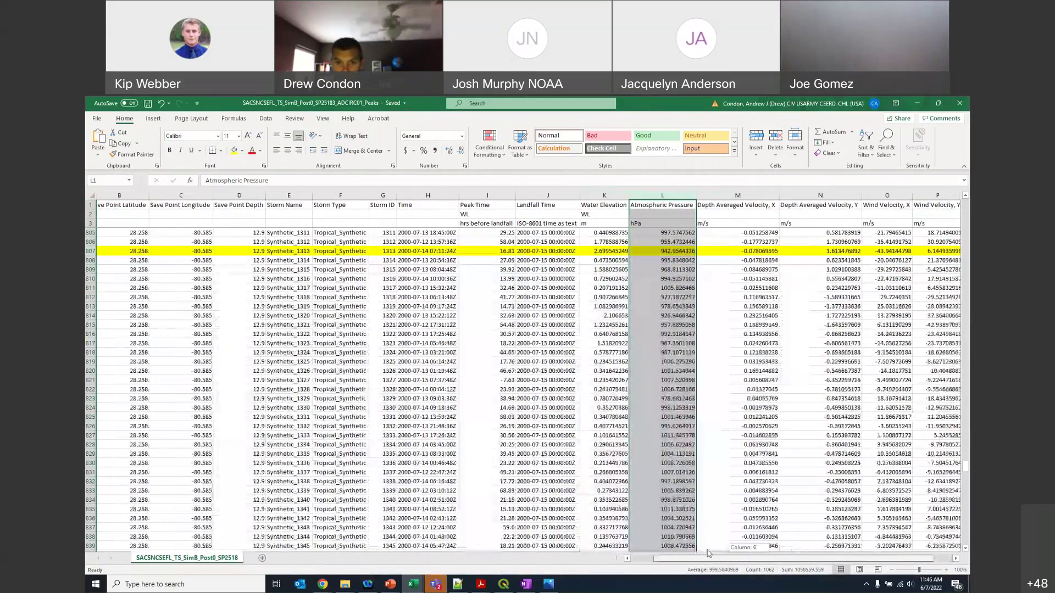
{"action": "left_click_drag", "start_coordinate": [967, 473], "coordinate": [967, 205]}
{"action": "scroll", "coordinate": [828, 383], "scroll_direction": "down", "scroll_amount": 12}
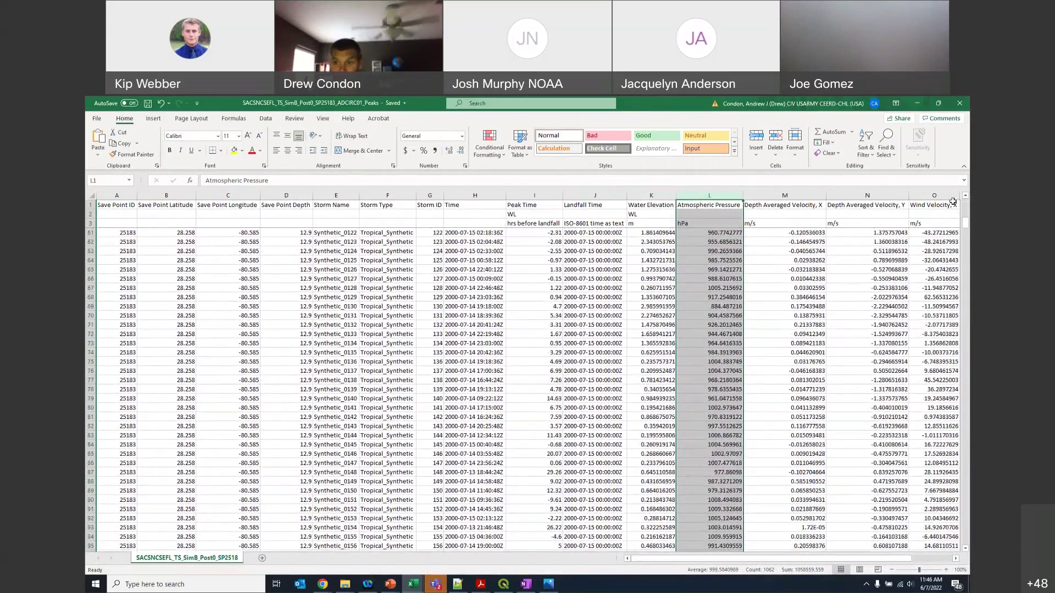
Step: Look down the Water Elevation column to the highlighted storm and select its Storm ID cell, 454
{"action": "left_click_drag", "start_coordinate": [967, 229], "coordinate": [944, 304]}
{"action": "key", "text": "Left"}
{"action": "key", "text": "ctrl+space"}
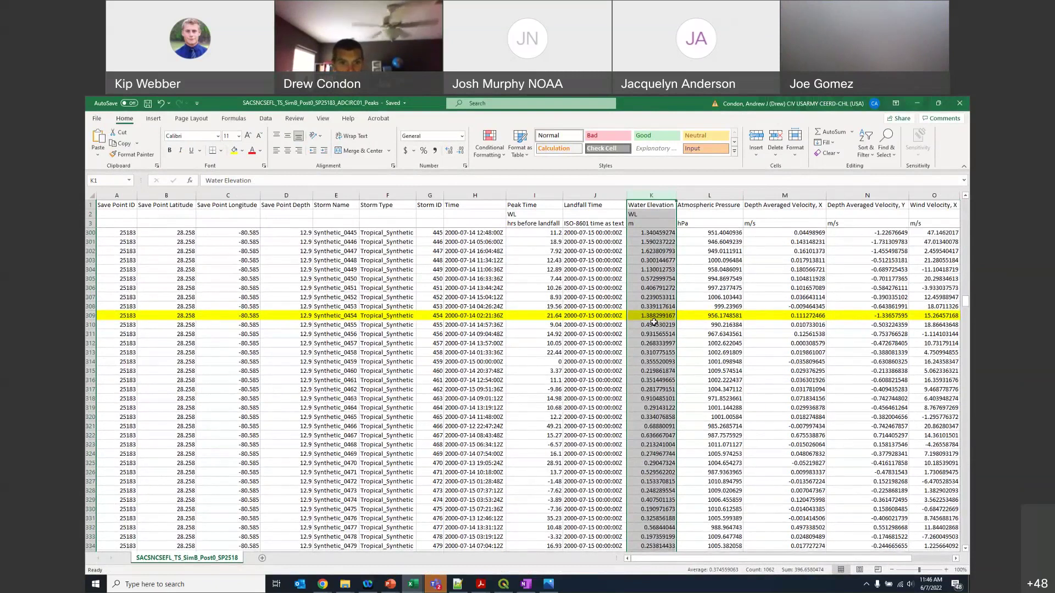
{"action": "left_click", "coordinate": [434, 316]}
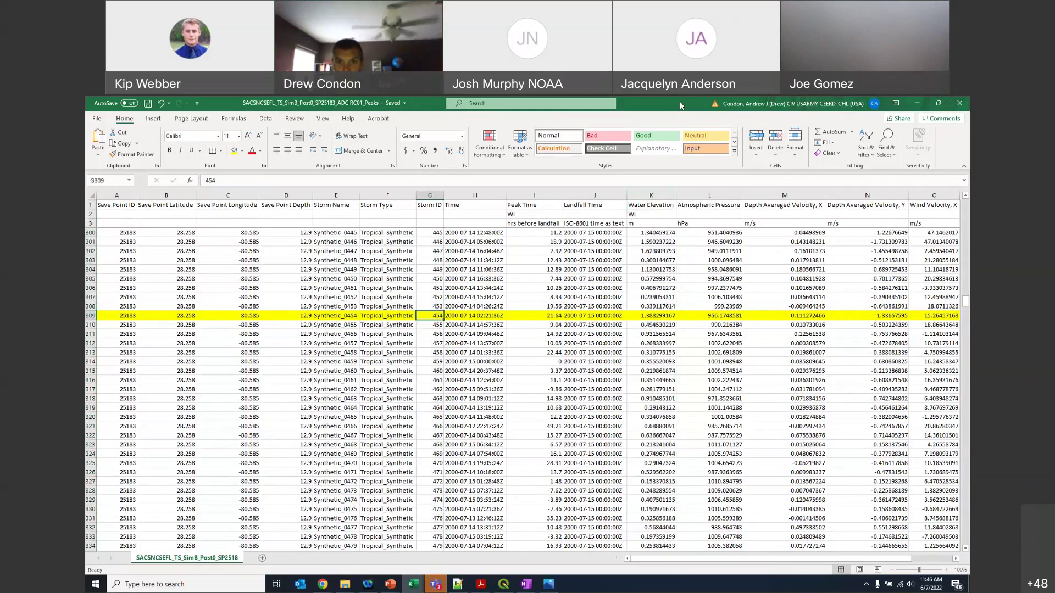
Step: Reduce the Peaks workbook to half the screen and place the PowerPoint slide show beside it
{"action": "key", "text": "alt+w"}
{"action": "key", "text": "b"}
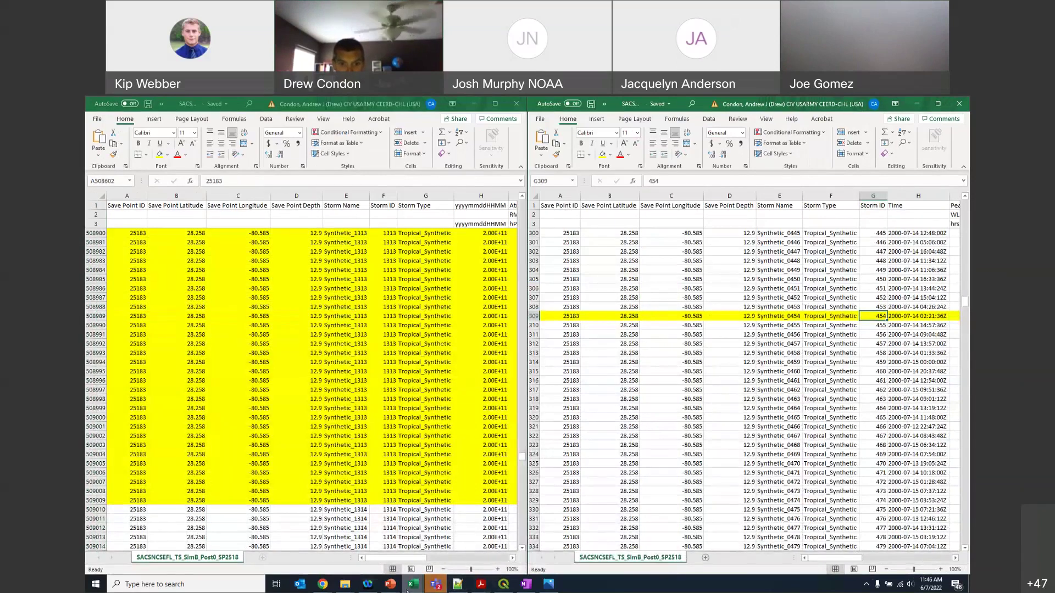
{"action": "left_click", "coordinate": [389, 590]}
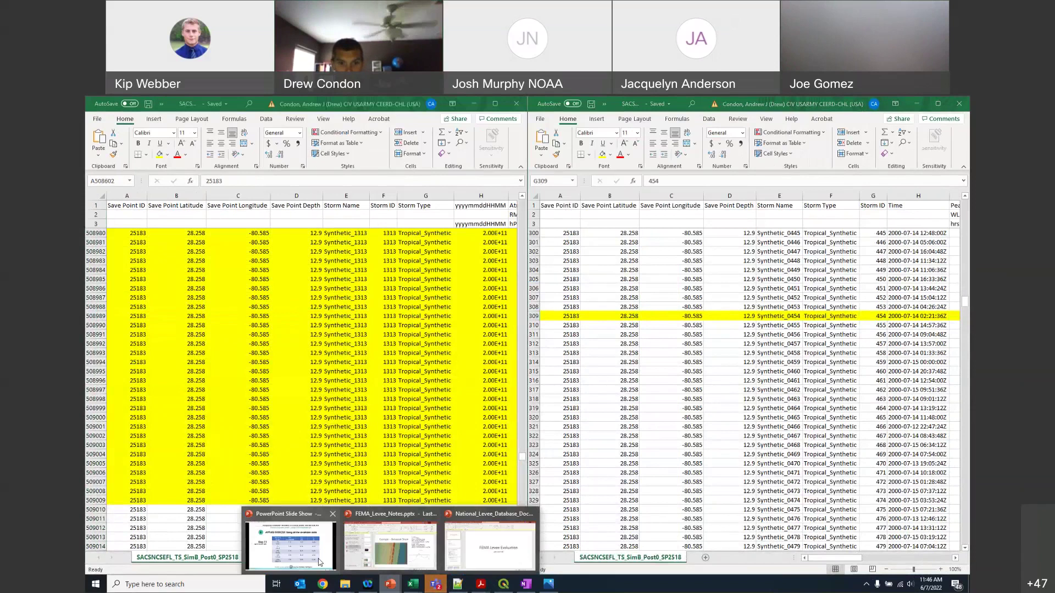
{"action": "left_click", "coordinate": [320, 561]}
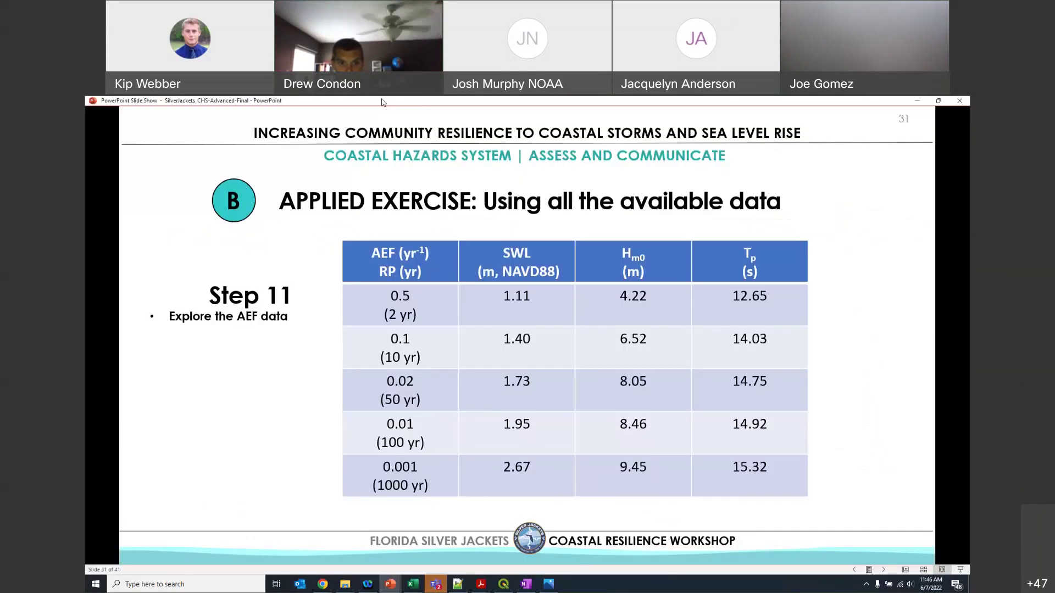
{"action": "double_click", "coordinate": [383, 102]}
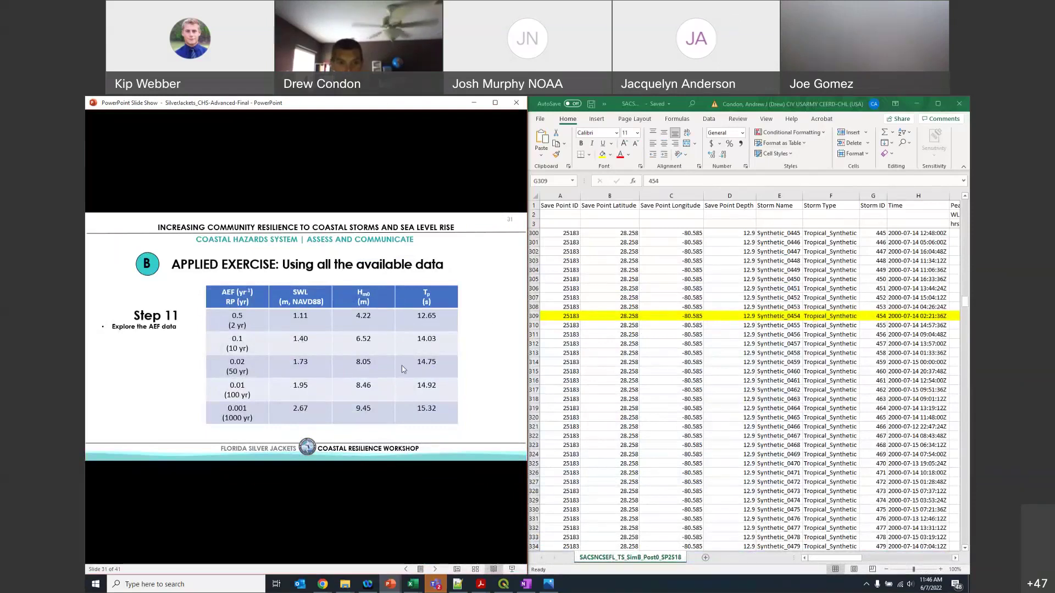
Step: Advance the slide show past the Step 12 Peaks data table to the Step 13 timeseries slide, slide 34
{"action": "left_click", "coordinate": [368, 446]}
{"action": "left_click", "coordinate": [369, 438]}
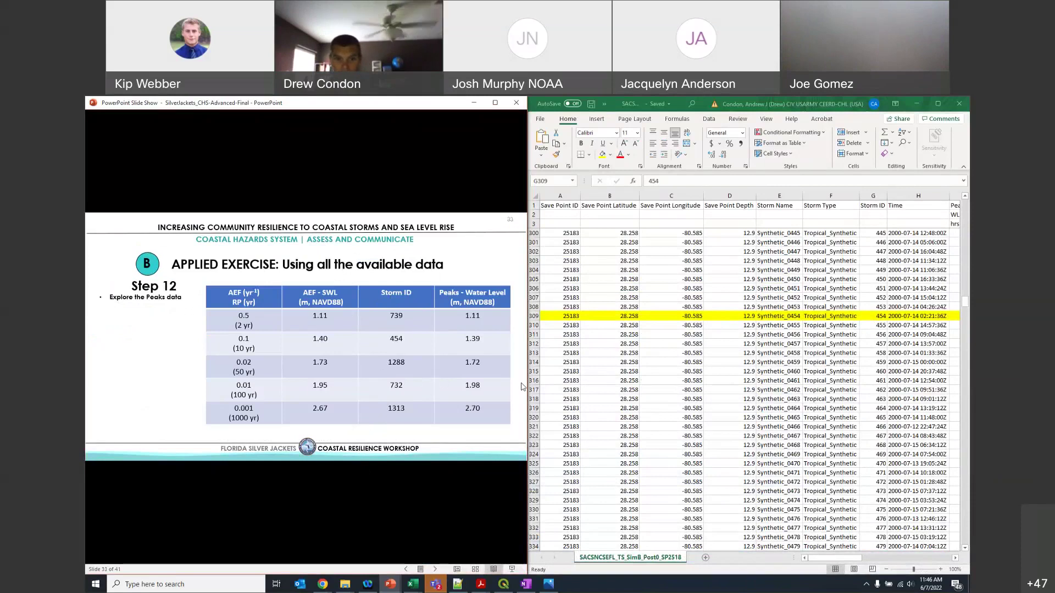
{"action": "left_click", "coordinate": [399, 386]}
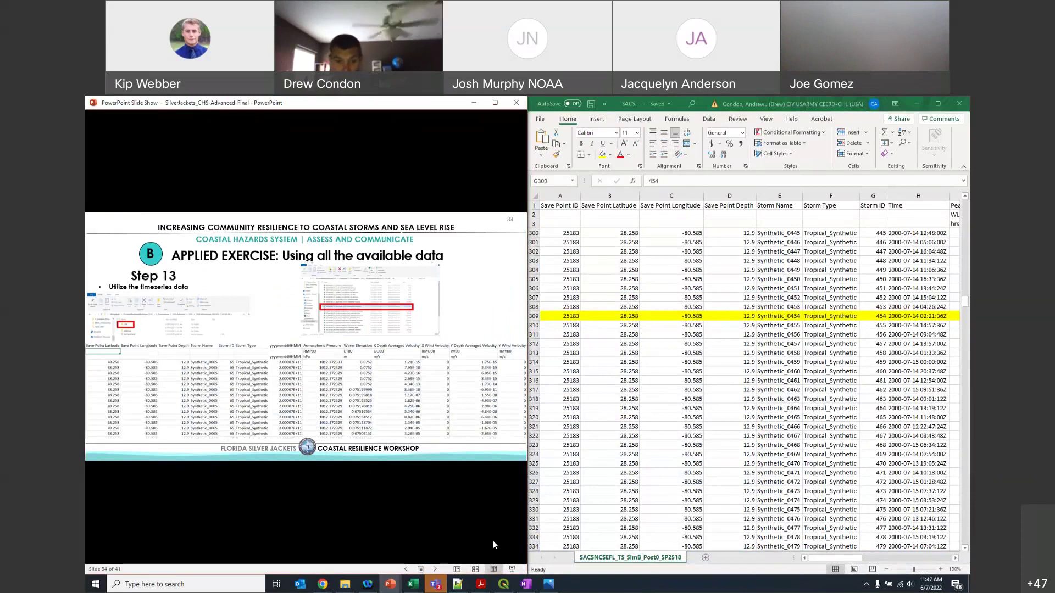
Step: Locate the SACSNCSEFL_TS_SimB_Post0_SP25183_ADCIRC01_Timeseries file in the CSV folder, select it, and minimize the folder window
{"action": "left_click", "coordinate": [346, 588]}
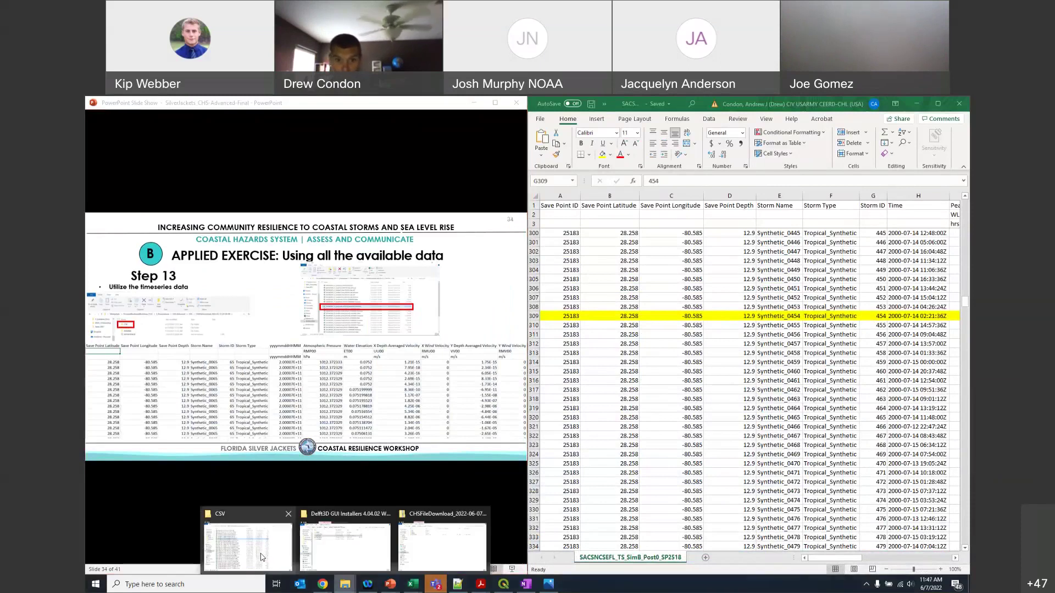
{"action": "left_click", "coordinate": [261, 557]}
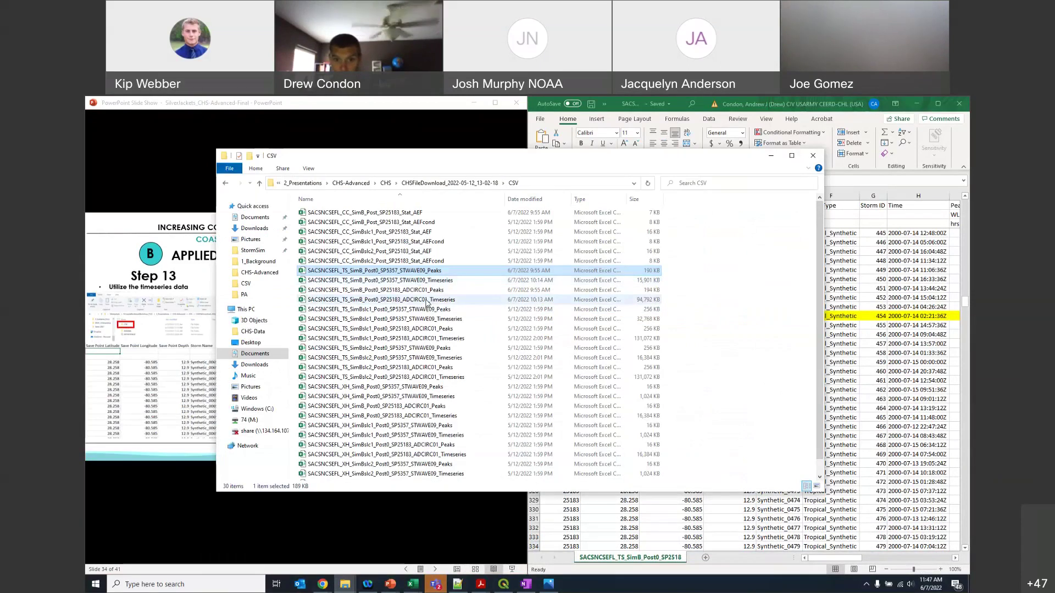
{"action": "left_click", "coordinate": [427, 302]}
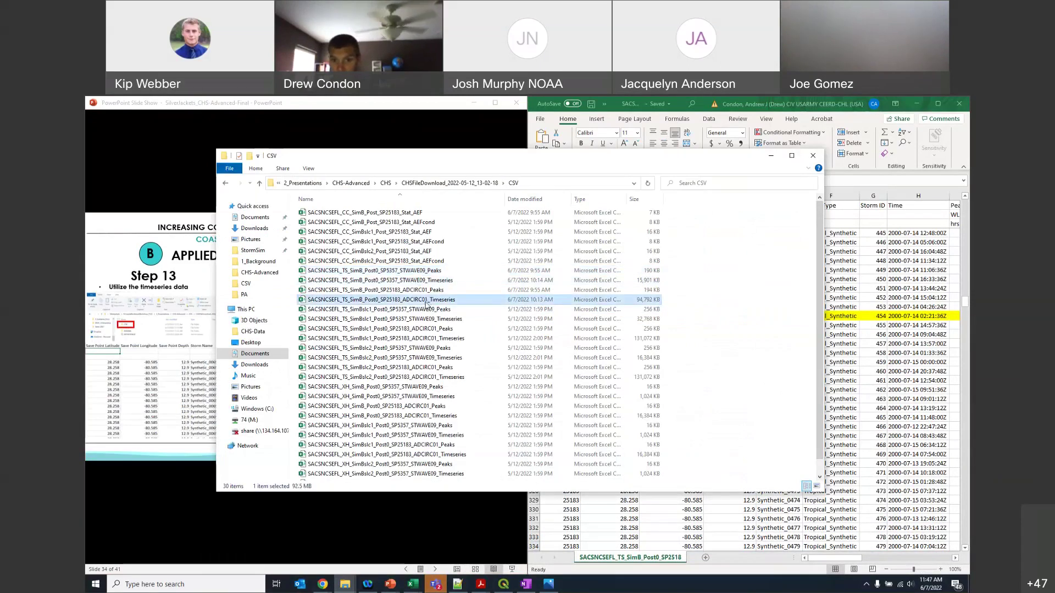
{"action": "left_click", "coordinate": [770, 159]}
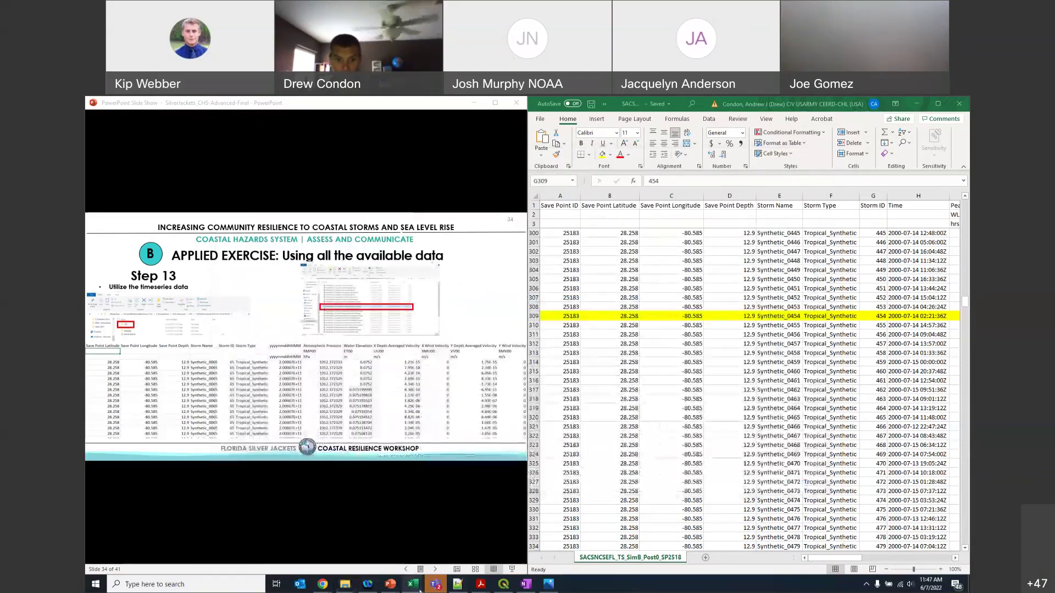
Step: Bring up the SP25183_ADCIRC01_Timeseries workbook, enlarge its window to full size, and go to its first data rows
{"action": "mouse_move", "coordinate": [412, 584]}
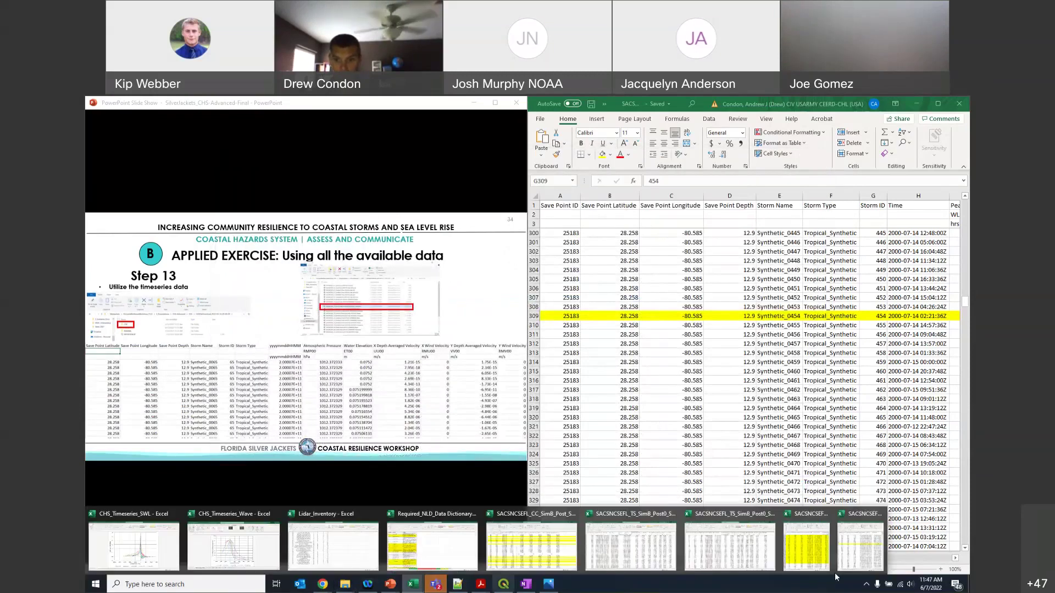
{"action": "left_click", "coordinate": [806, 556]}
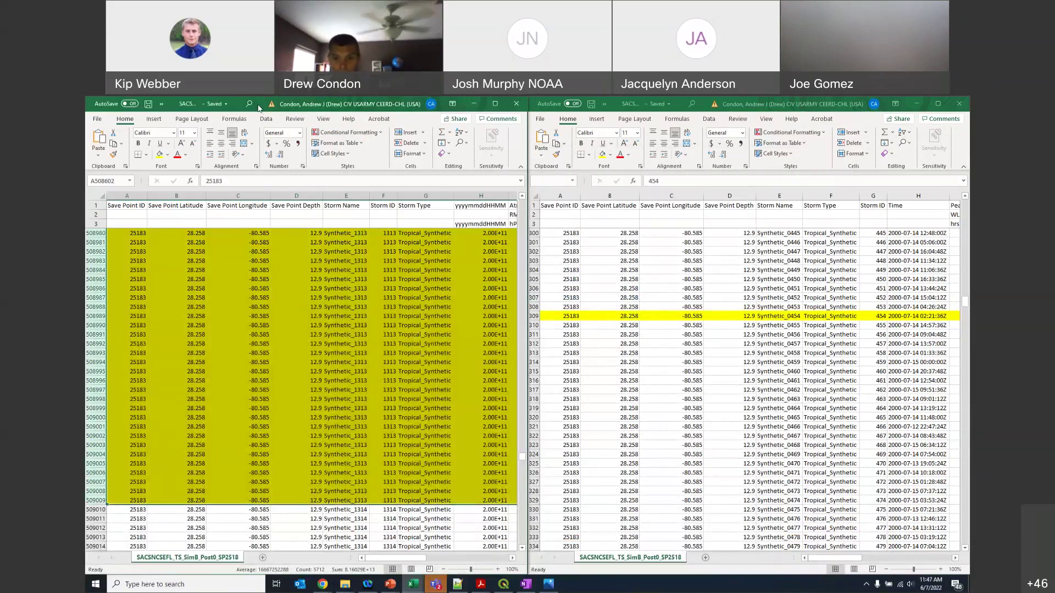
{"action": "left_click_drag", "start_coordinate": [259, 108], "coordinate": [575, 253]}
{"action": "left_click", "coordinate": [577, 248]}
{"action": "left_click", "coordinate": [781, 250]}
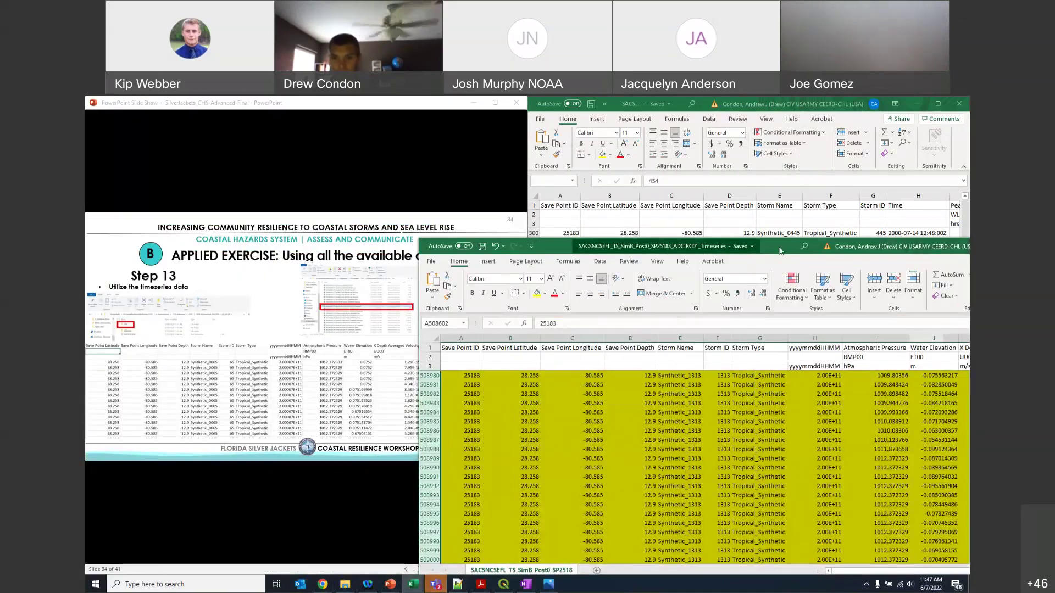
{"action": "double_click", "coordinate": [780, 250]}
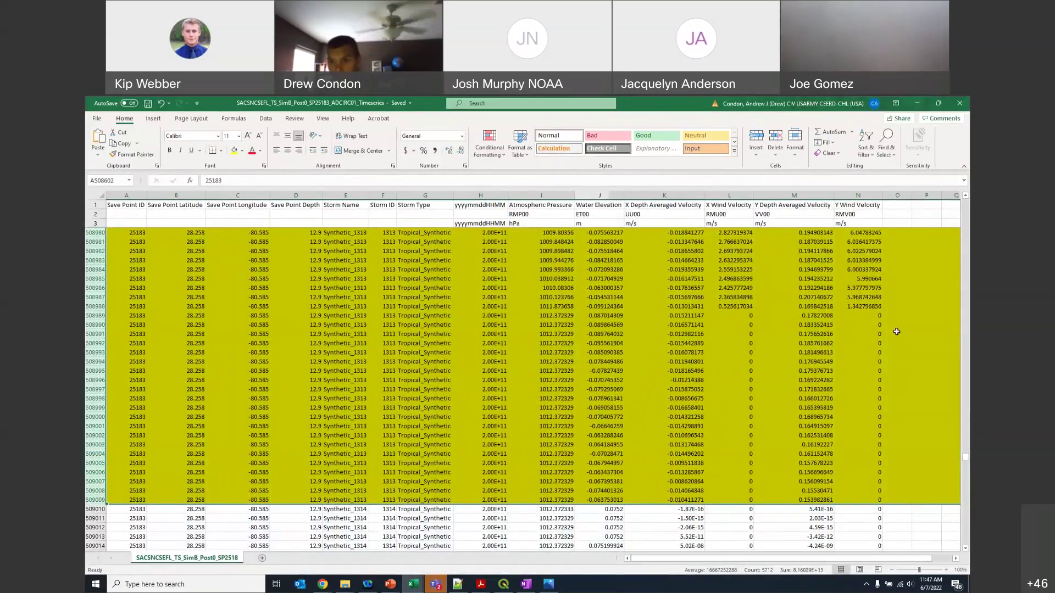
{"action": "left_click_drag", "start_coordinate": [965, 457], "coordinate": [966, 199]}
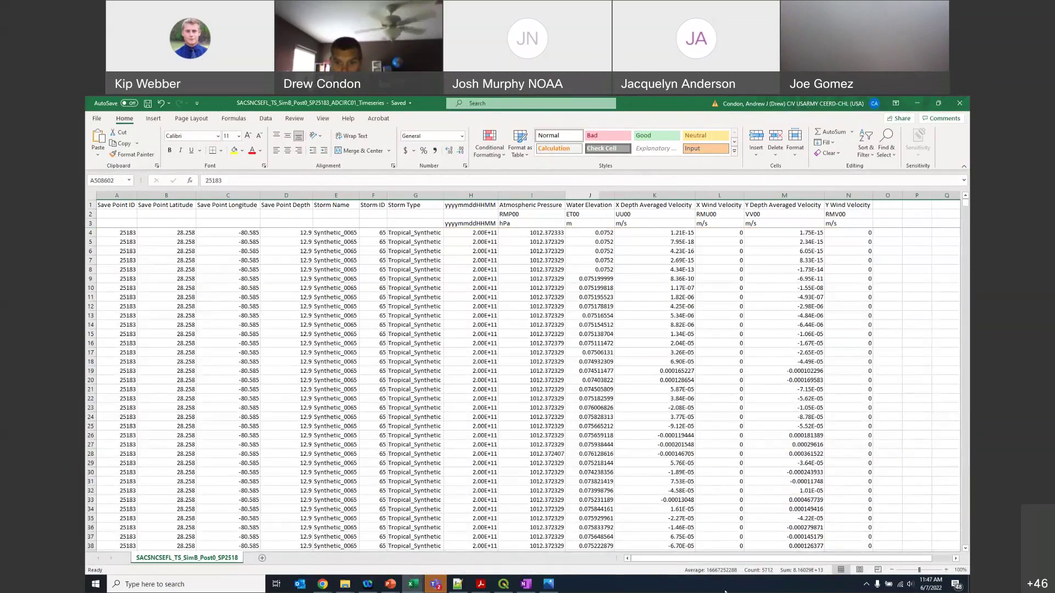